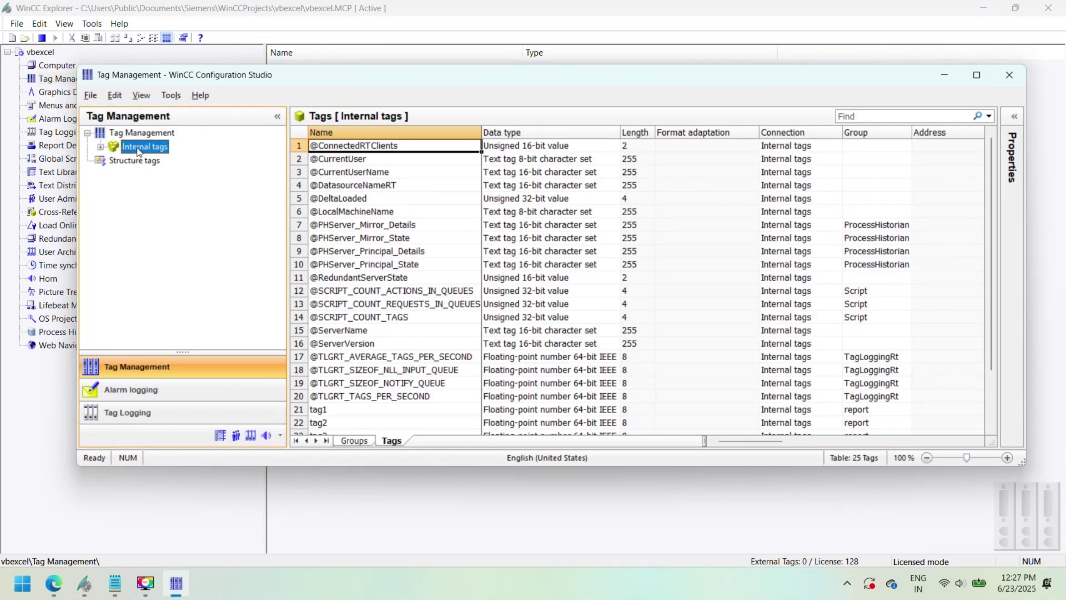
# Create a new internal tag group named 'alarm'.
pyautogui.rightClick(131, 142)
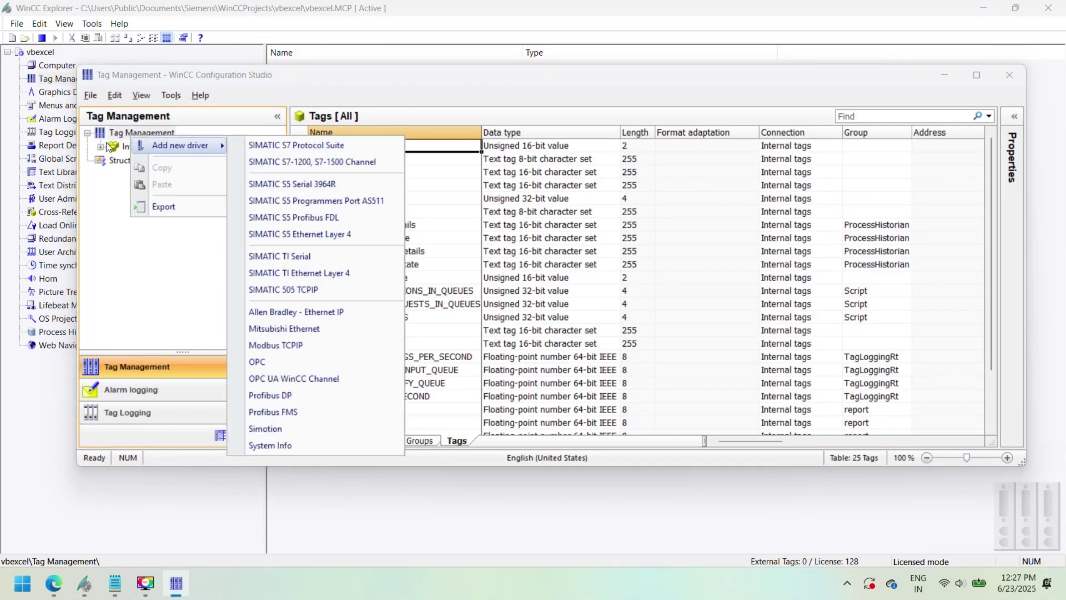
pyautogui.click(101, 147)
pyautogui.rightClick(114, 147)
pyautogui.click(128, 157)
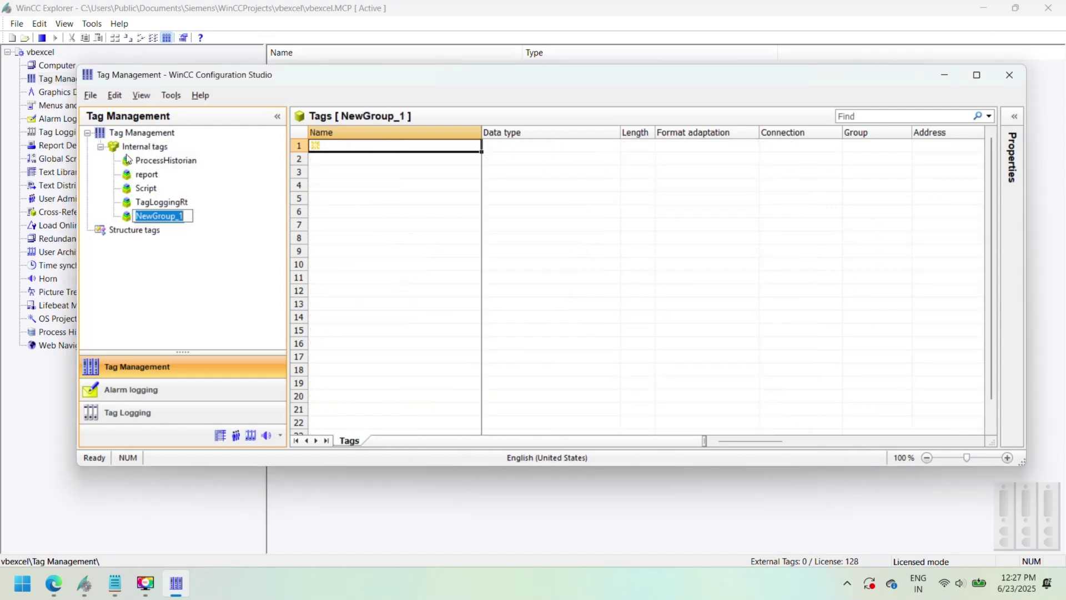
pyautogui.write('alarm')
pyautogui.press('Return')
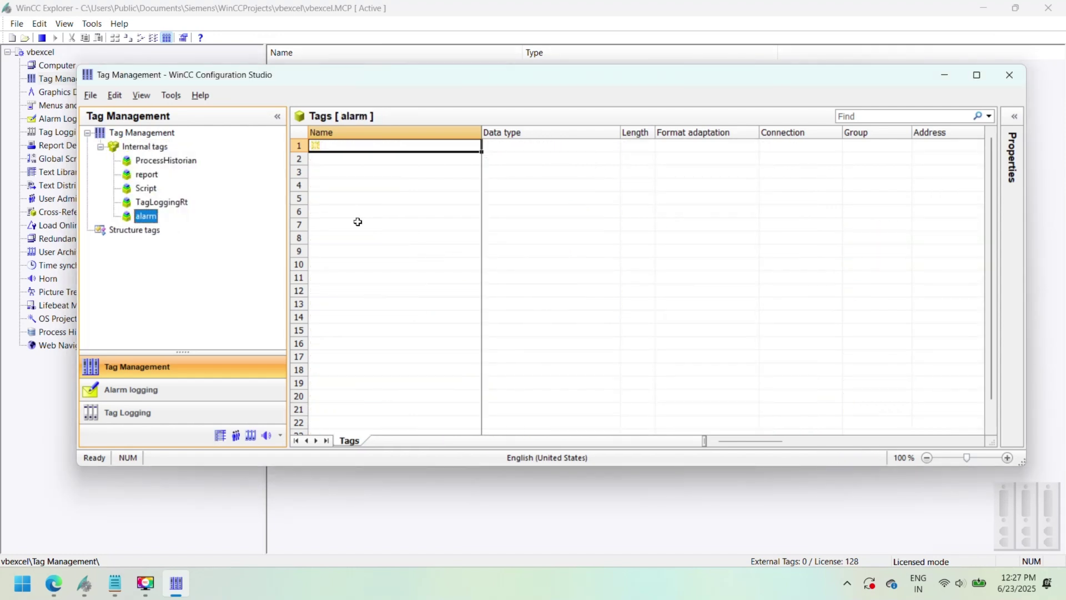
# Add the alarm tags with temperature as a 64-bit float, then close Tag Management.
pyautogui.click(361, 149)
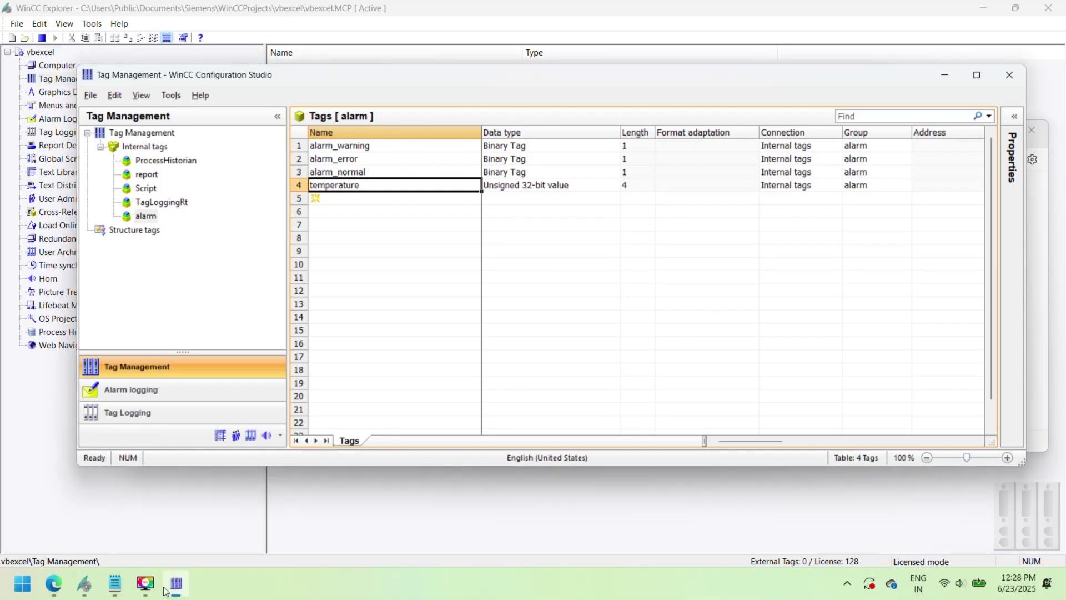
pyautogui.click(625, 185)
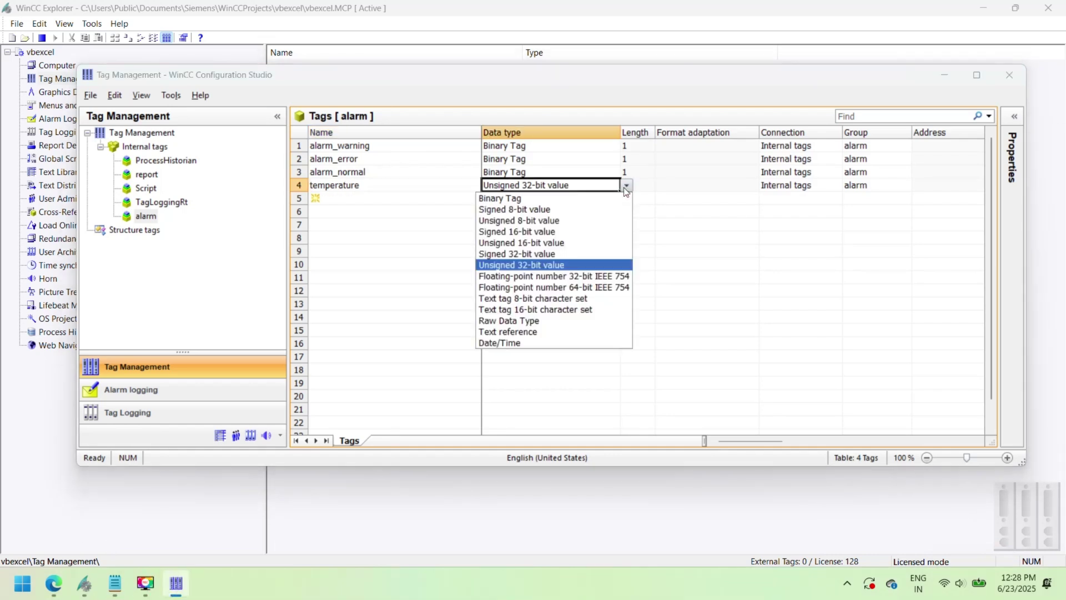
pyautogui.click(575, 288)
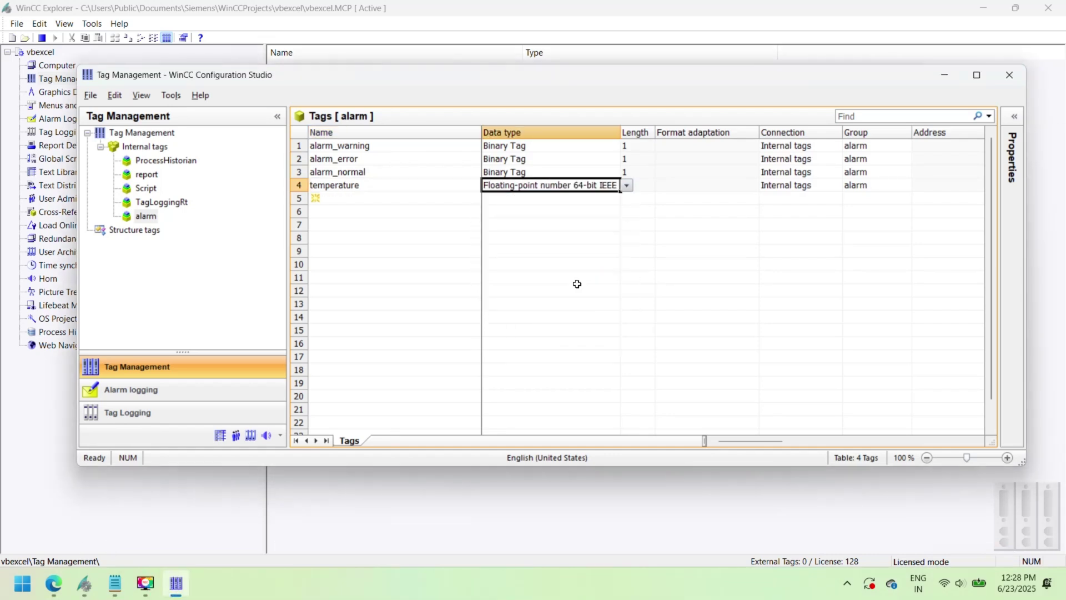
pyautogui.click(405, 264)
pyautogui.click(387, 197)
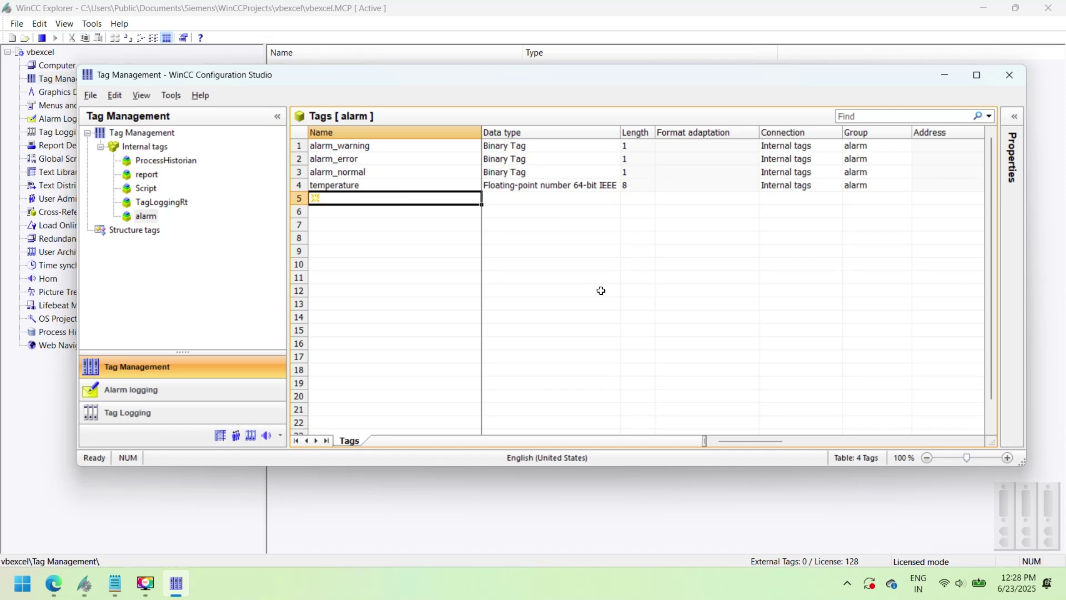
pyautogui.click(1009, 73)
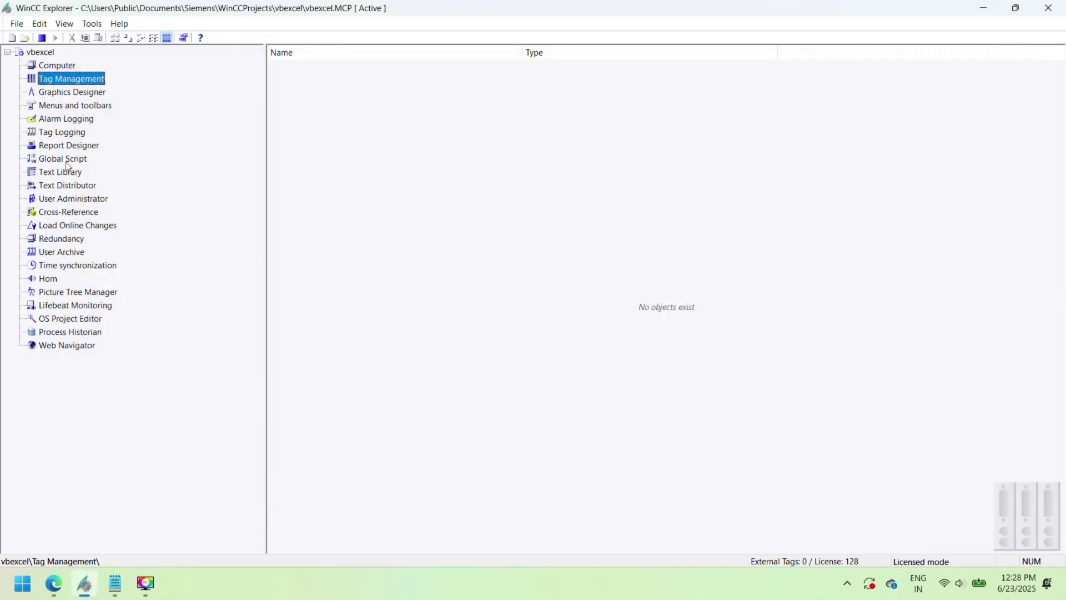
# Place an I/O field on a new picture and link it to the temperature tag.
pyautogui.doubleClick(63, 92)
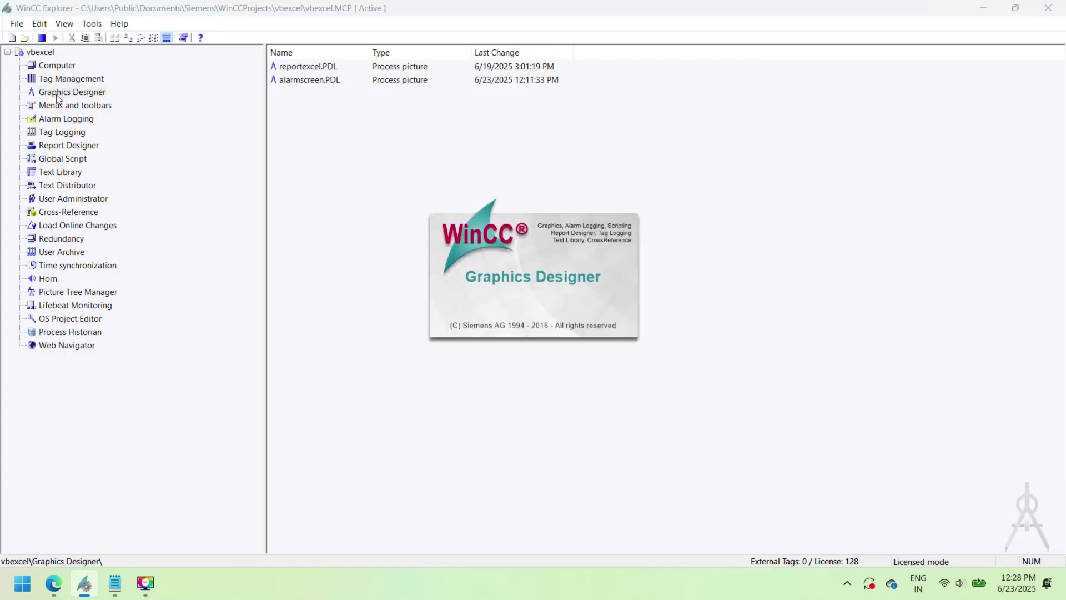
pyautogui.click(871, 318)
pyautogui.click(259, 215)
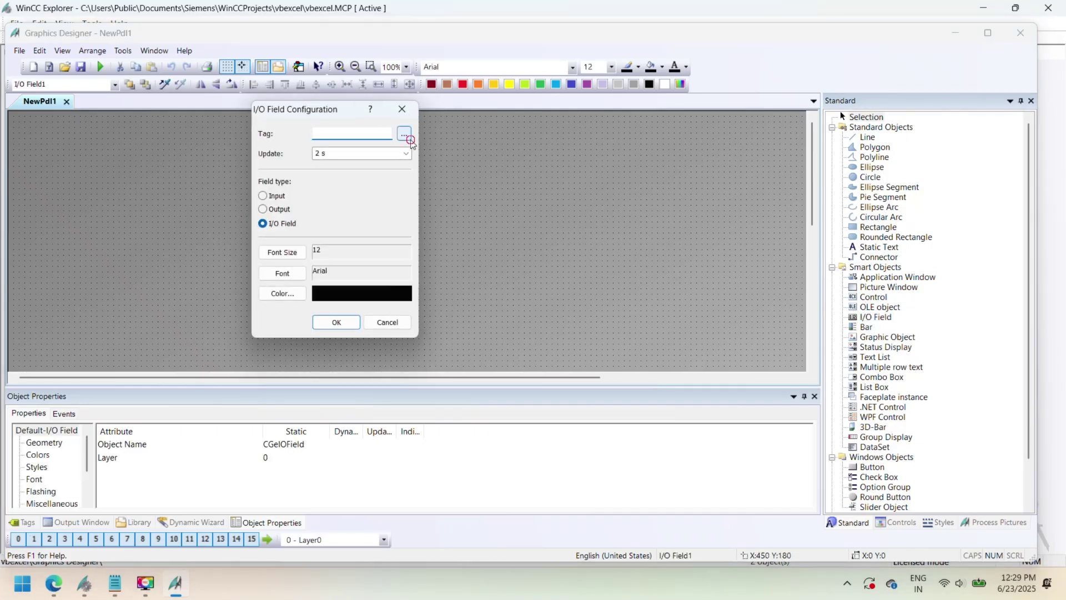
pyautogui.click(405, 135)
pyautogui.doubleClick(517, 203)
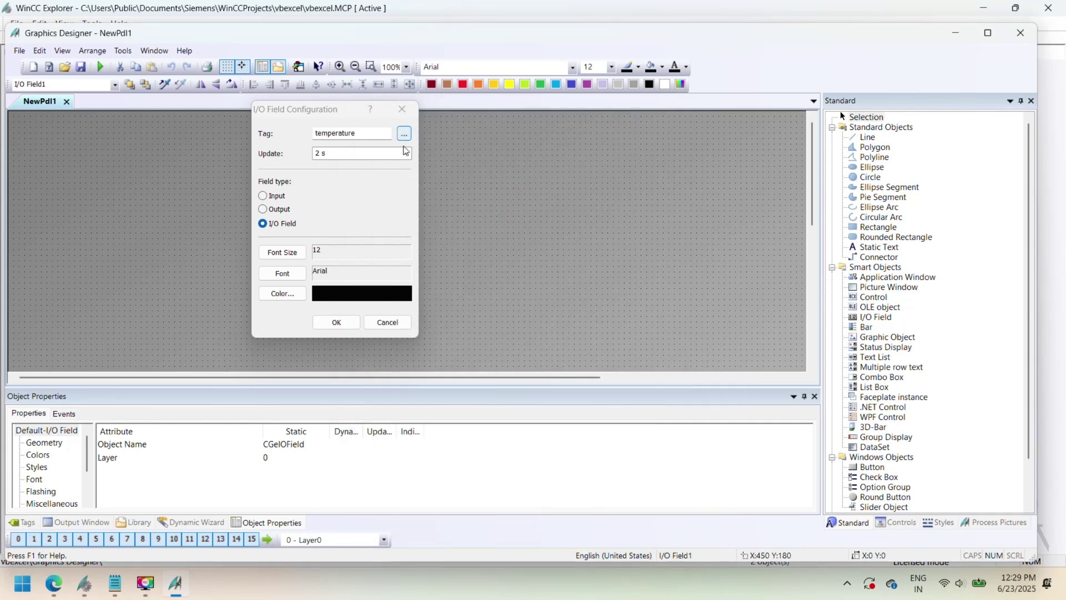
# Set the field to update upon change with font size 26, and show its keyboard events.
pyautogui.click(406, 153)
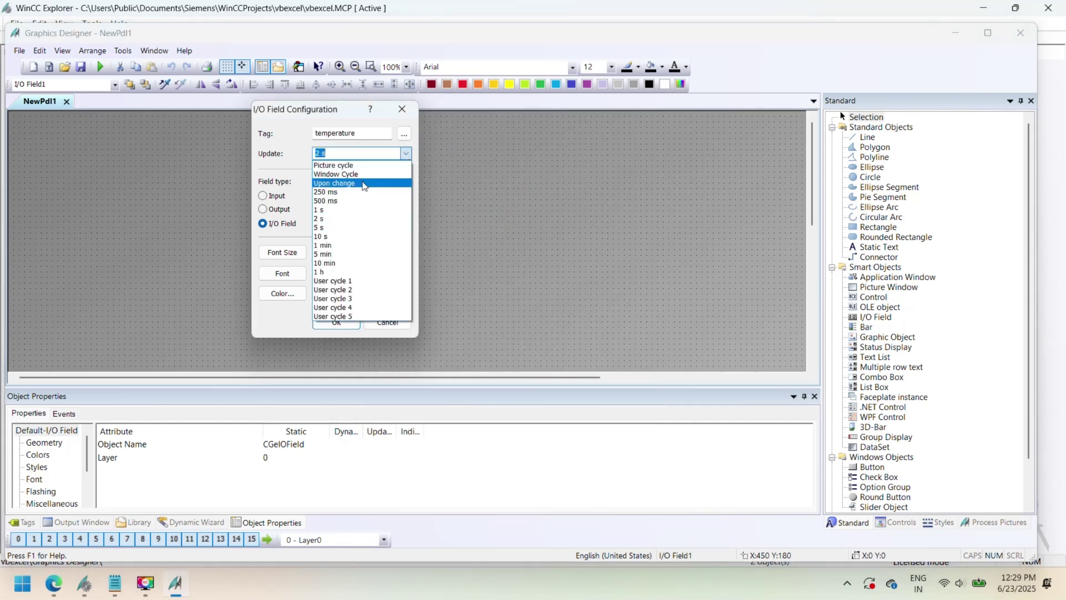
pyautogui.click(360, 183)
pyautogui.click(281, 253)
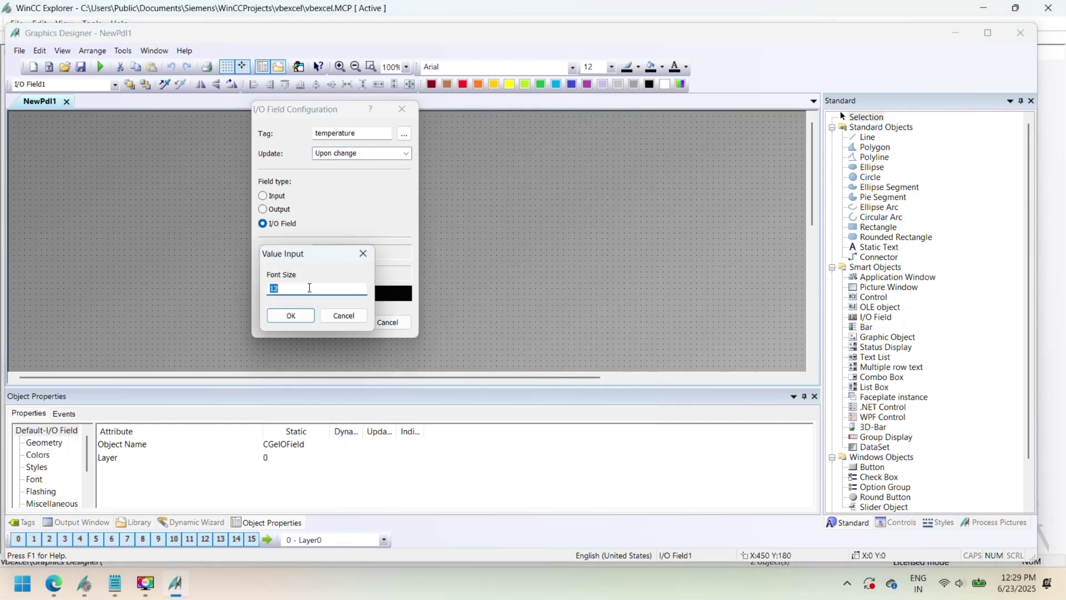
pyautogui.write('26')
pyautogui.press('Return')
pyautogui.click(336, 321)
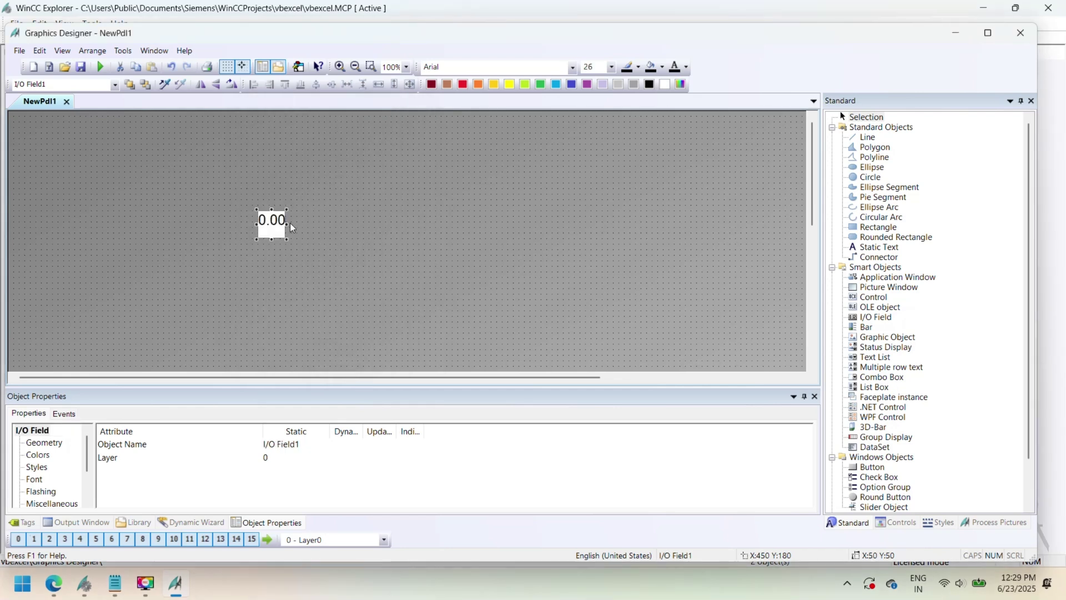
pyautogui.click(63, 413)
pyautogui.click(52, 454)
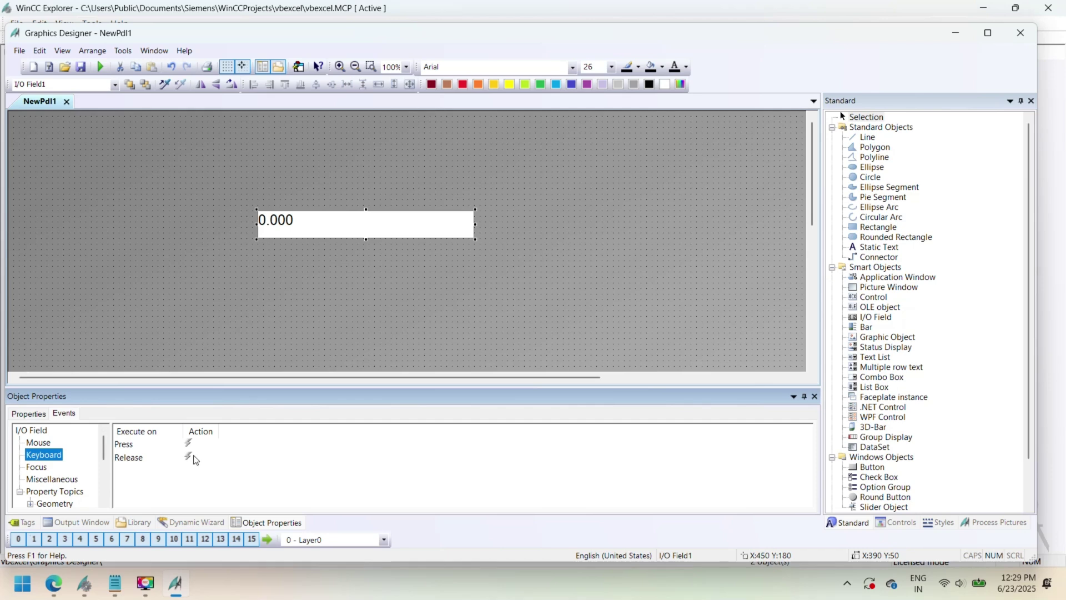
# Create a C action for the key-release event and delete its template comment block.
pyautogui.rightClick(194, 458)
pyautogui.click(218, 463)
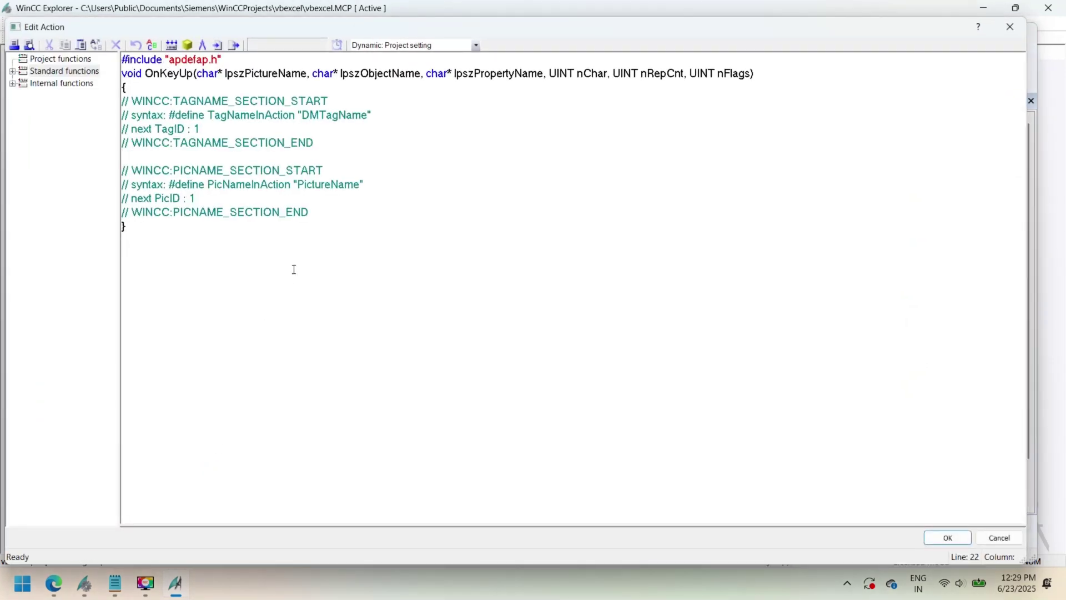
pyautogui.moveTo(319, 205); pyautogui.dragTo(128, 94)
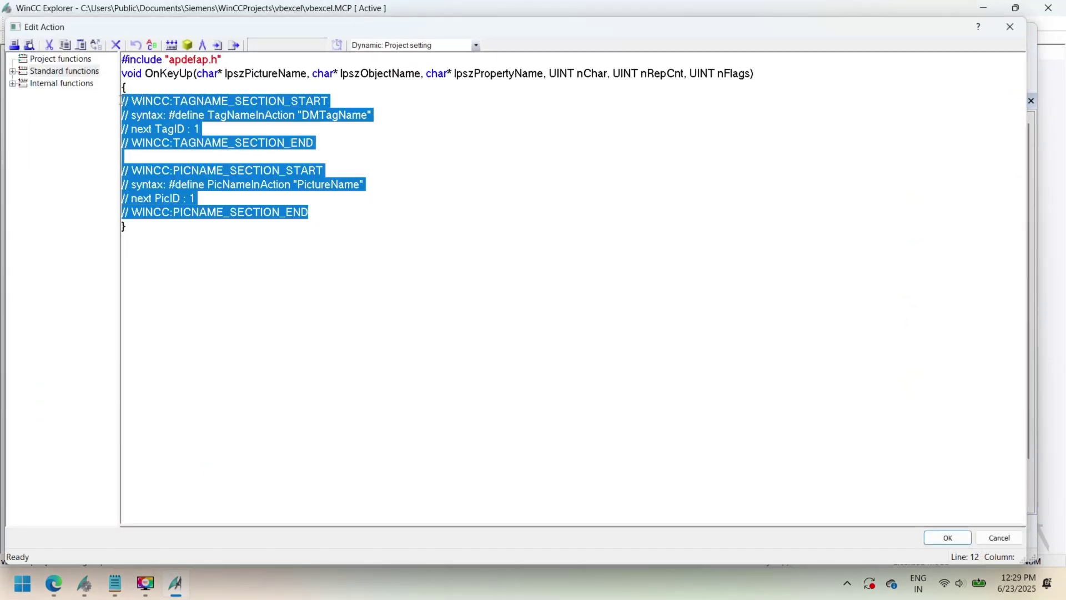
pyautogui.press('Delete')
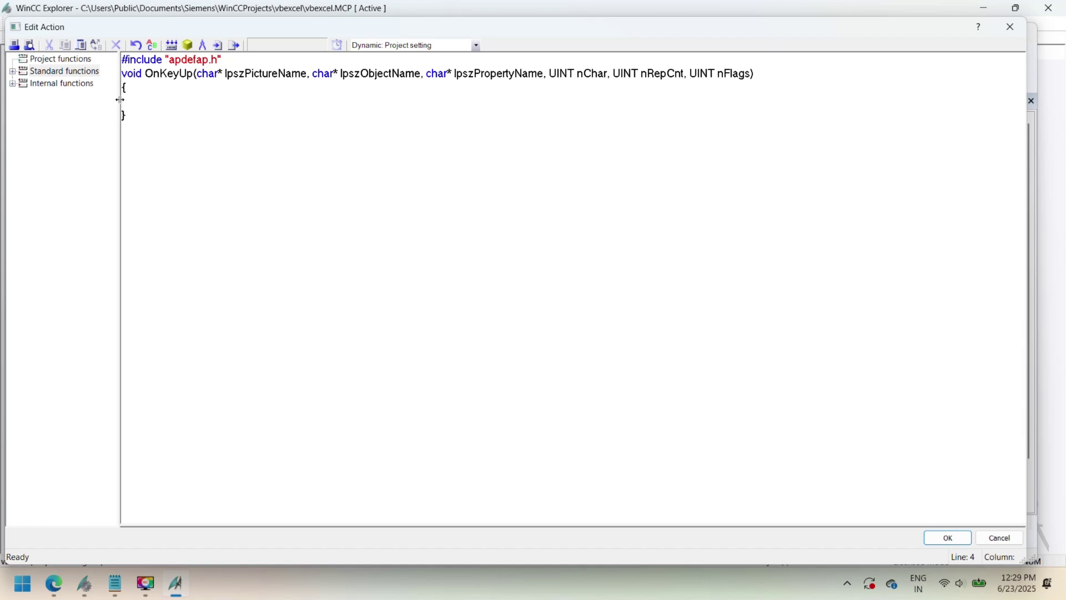
pyautogui.keyDown('ctrl'); pyautogui.scroll(3, 143, 98); pyautogui.keyUp('ctrl')
pyautogui.keyDown('ctrl'); pyautogui.scroll(-1, 134, 139); pyautogui.keyUp('ctrl')
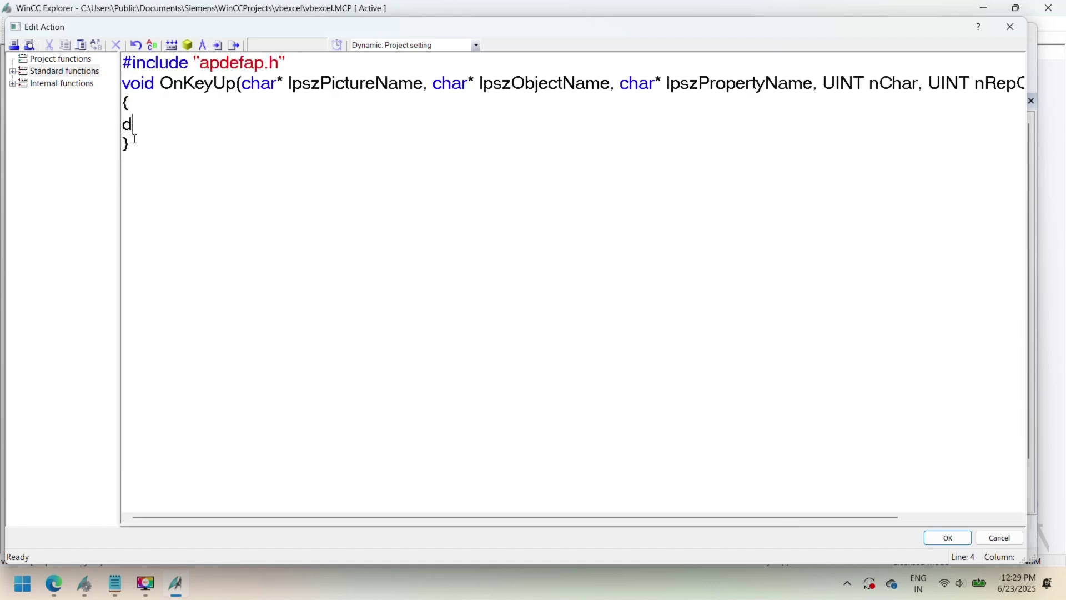
pyautogui.write('floa')
pyautogui.write('t temp = s')
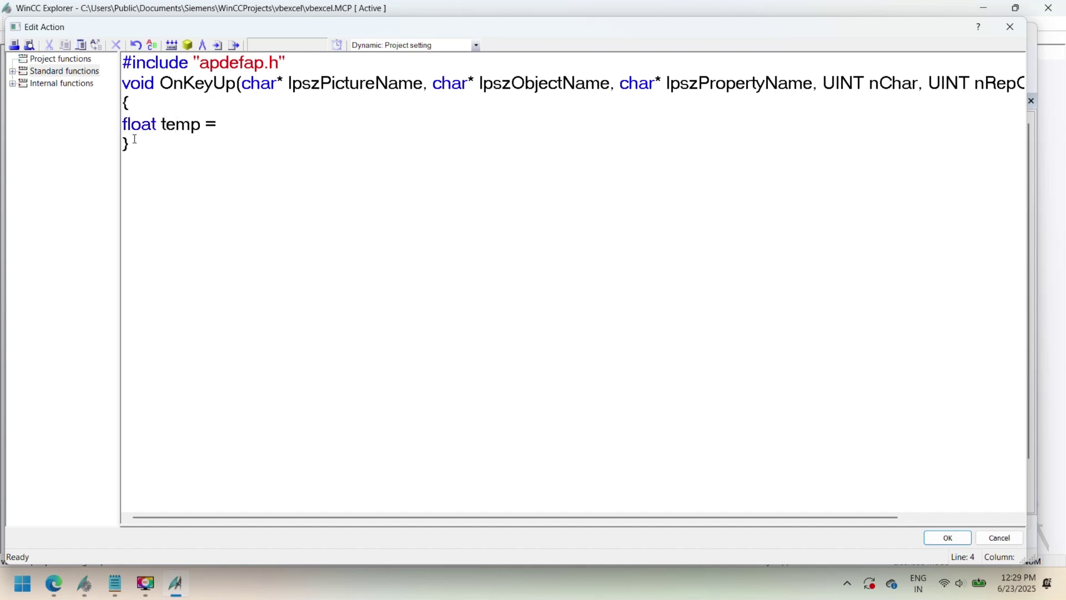
# Insert a GetTagFloat call that reads the temperature tag into the script.
pyautogui.click(12, 84)
pyautogui.click(21, 133)
pyautogui.click(34, 156)
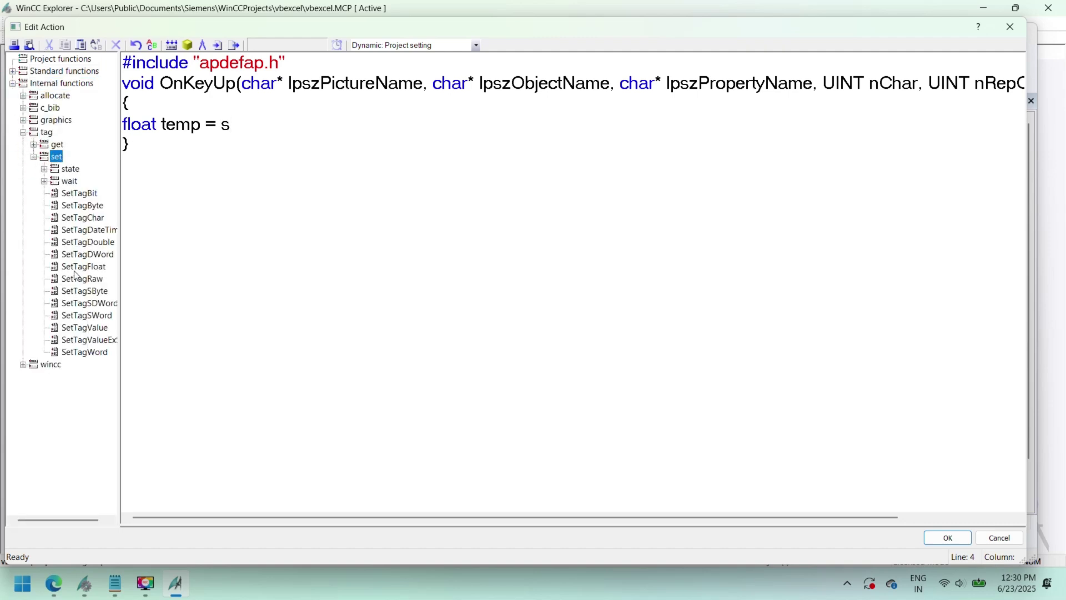
pyautogui.doubleClick(57, 144)
pyautogui.doubleClick(83, 267)
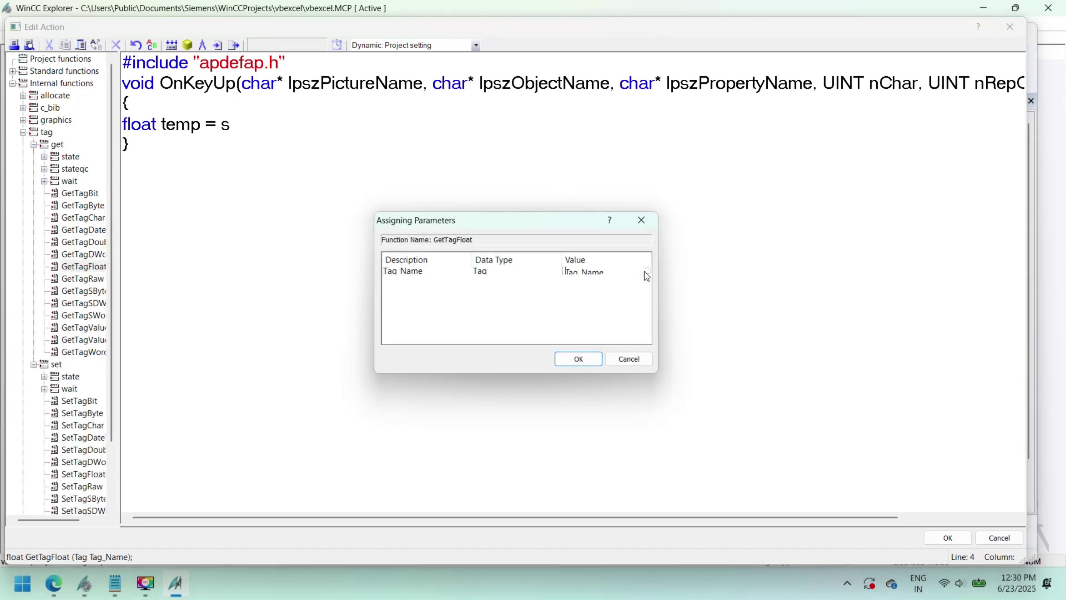
pyautogui.click(647, 273)
pyautogui.click(630, 281)
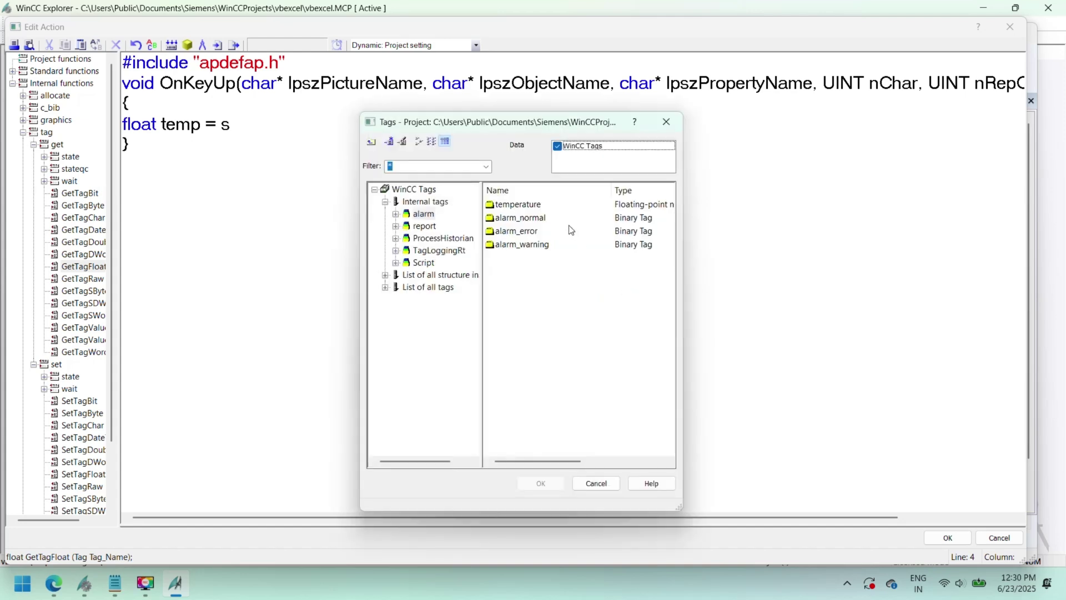
pyautogui.doubleClick(533, 205)
pyautogui.click(578, 361)
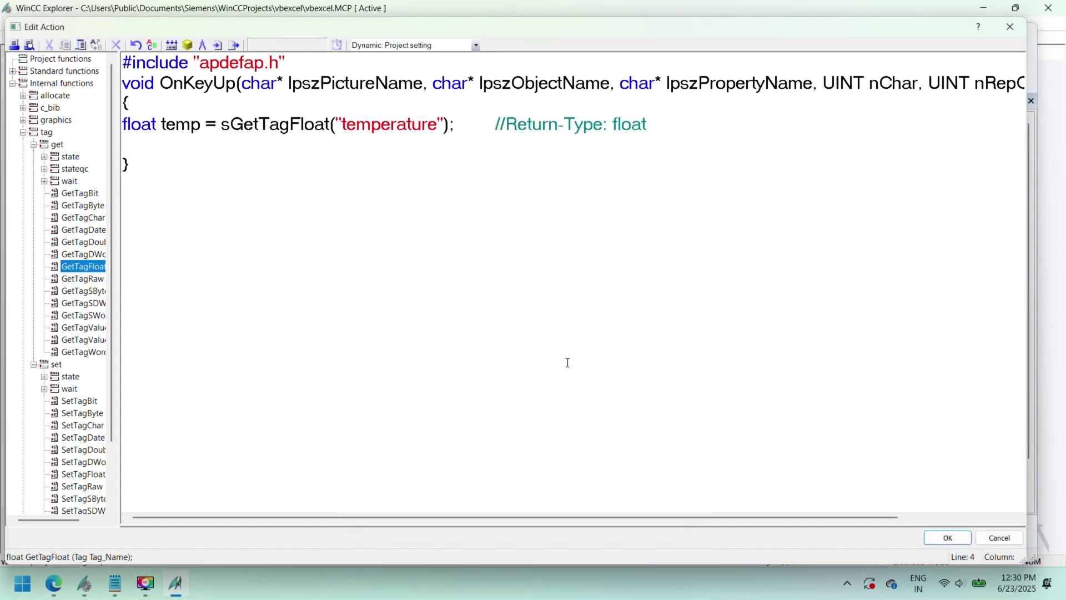
pyautogui.click(236, 132)
pyautogui.press('BackSpace')
pyautogui.click(171, 46)
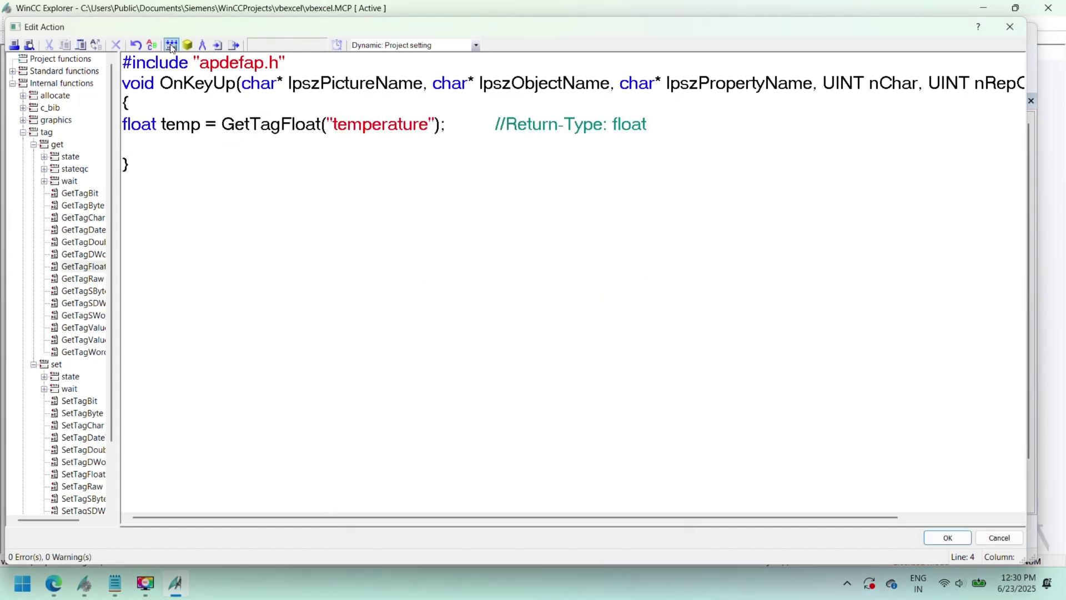
pyautogui.click(142, 140)
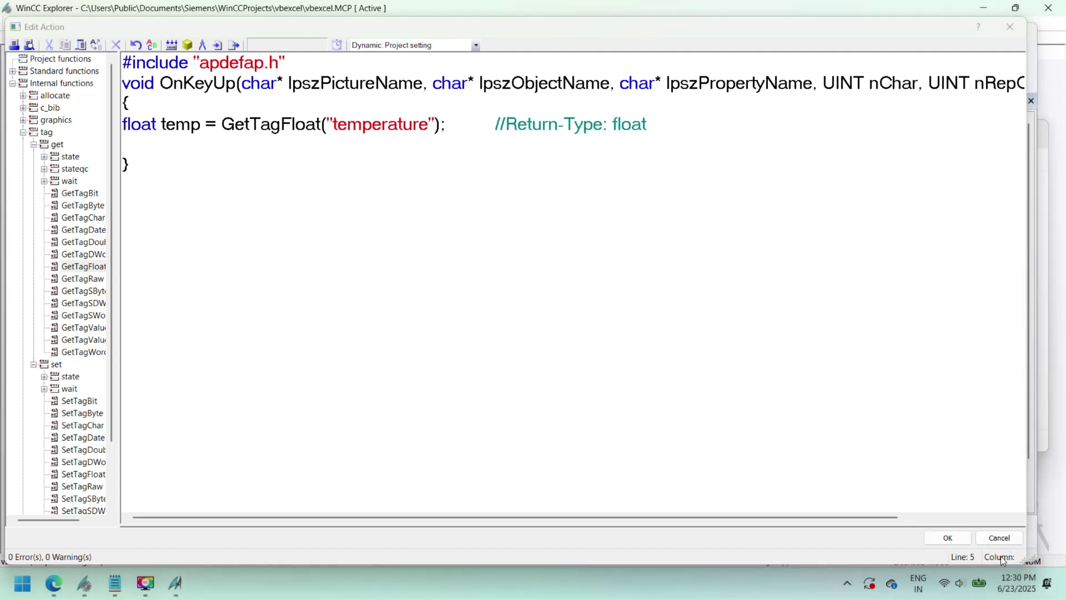
pyautogui.click(142, 147)
pyautogui.hotkey('ctrl', 'v')
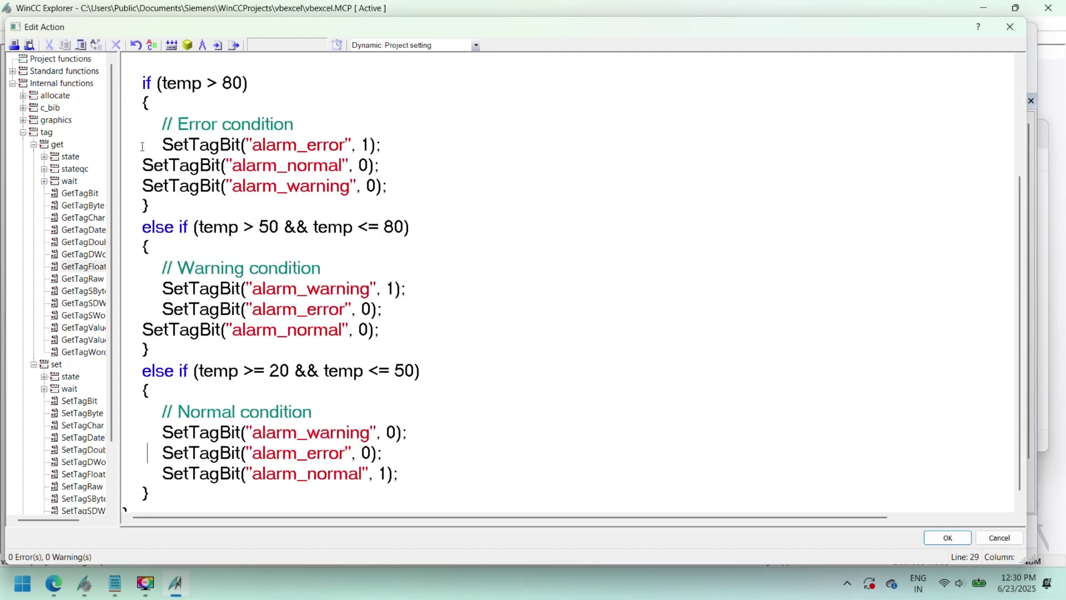
pyautogui.hotkey('ctrl', 'Home')
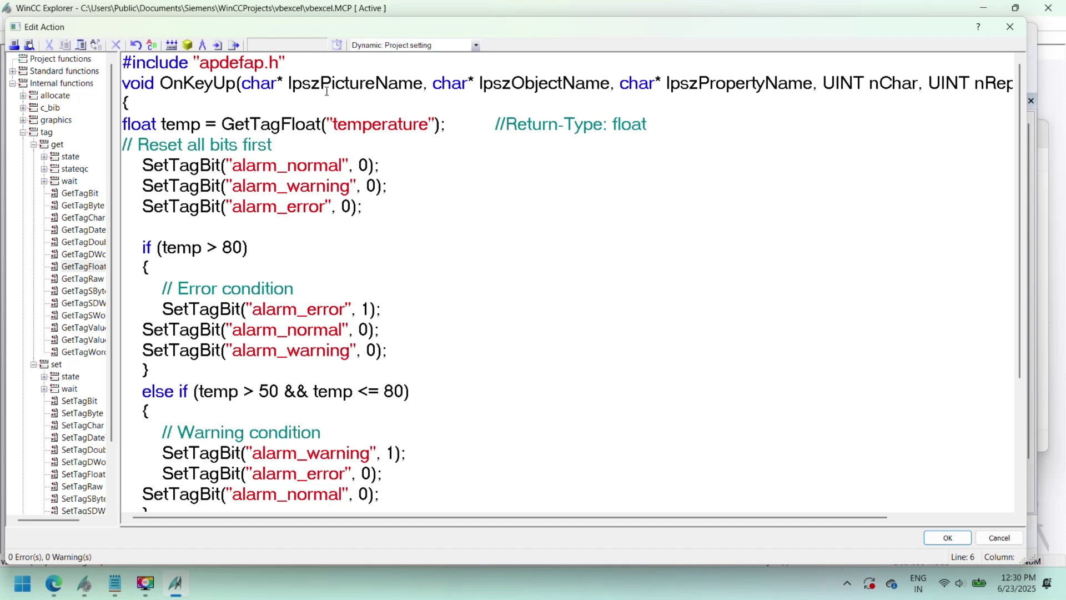
pyautogui.doubleClick(342, 159)
pyautogui.press('Delete')
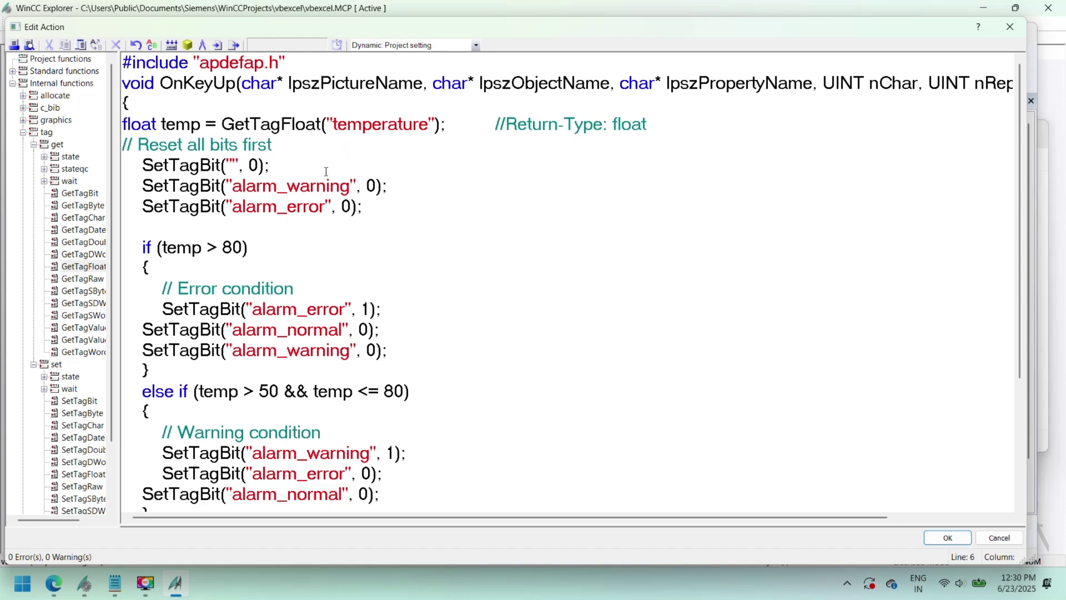
pyautogui.write('alarm_nor')
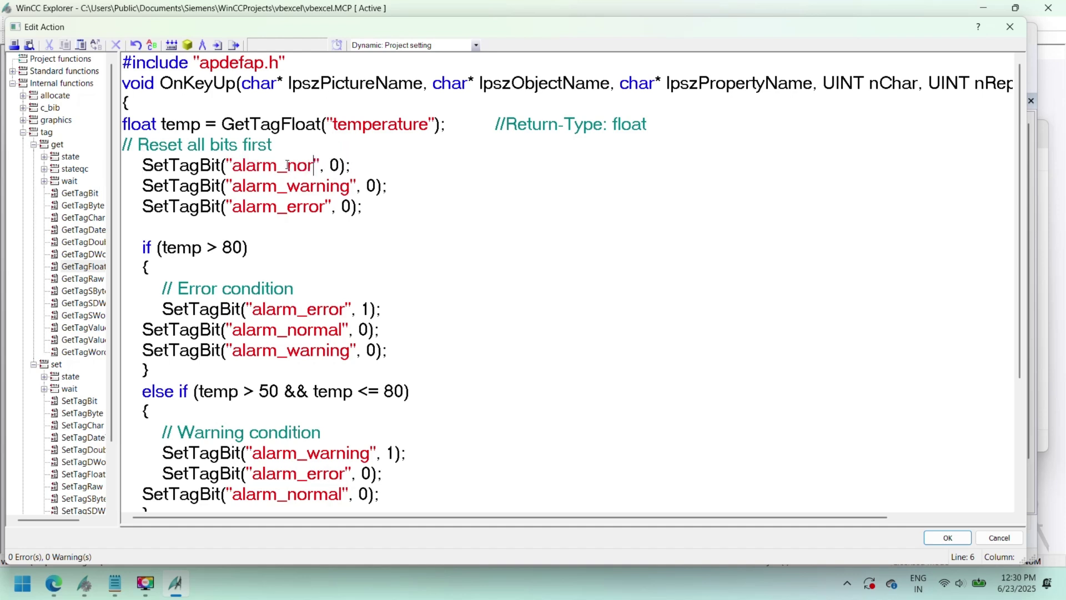
pyautogui.write('mal')
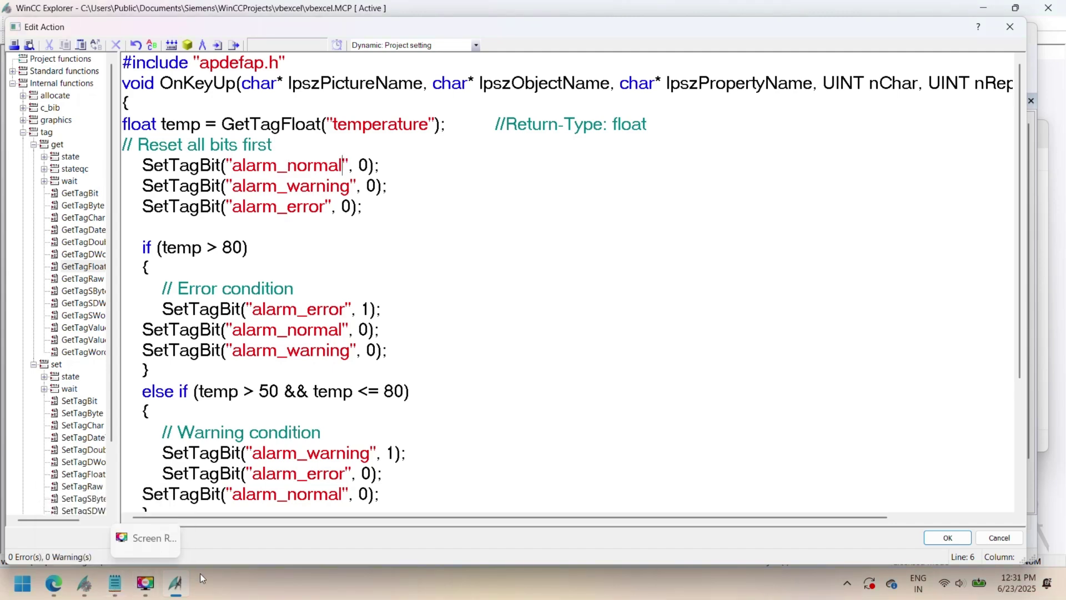
# Open Tag Management and list the four tags in the alarm group.
pyautogui.click(89, 588)
pyautogui.doubleClick(70, 78)
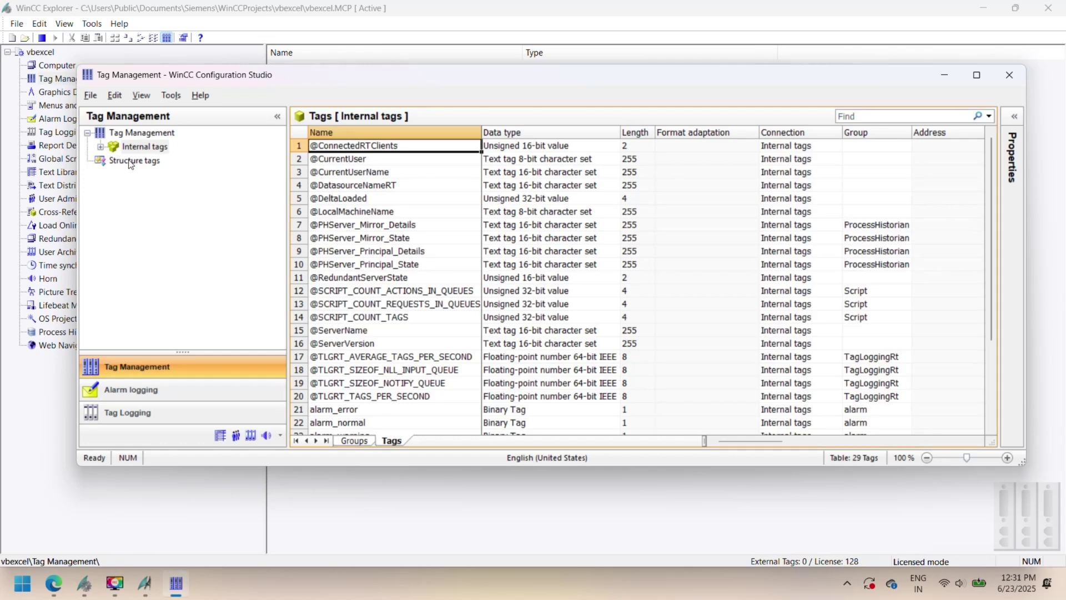
pyautogui.doubleClick(120, 150)
pyautogui.click(146, 159)
pyautogui.moveTo(85, 584)
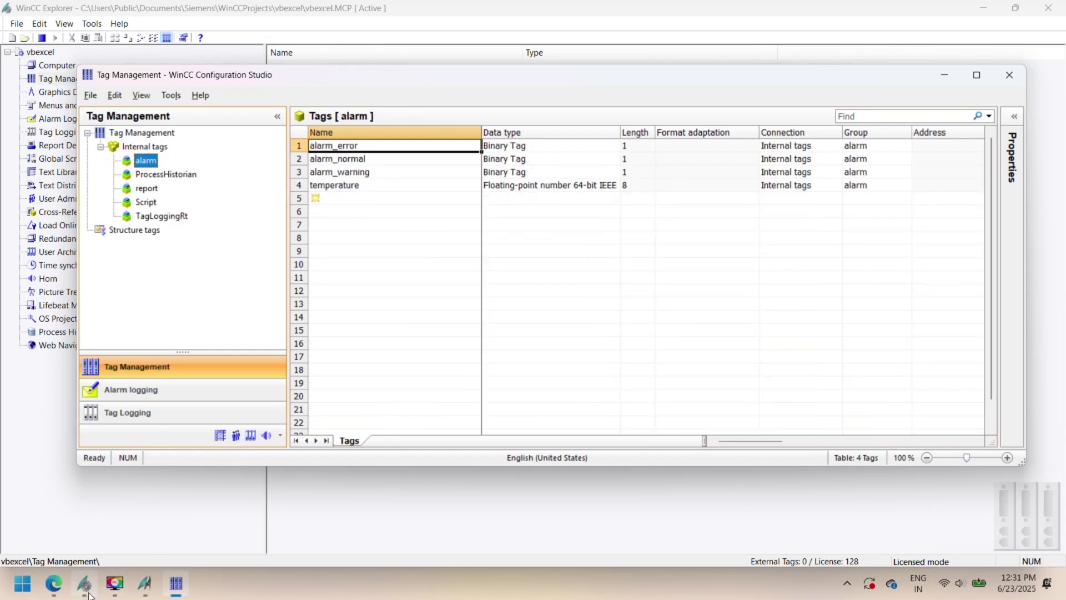
# Close Tag Management and confirm the key-release script.
pyautogui.click(140, 590)
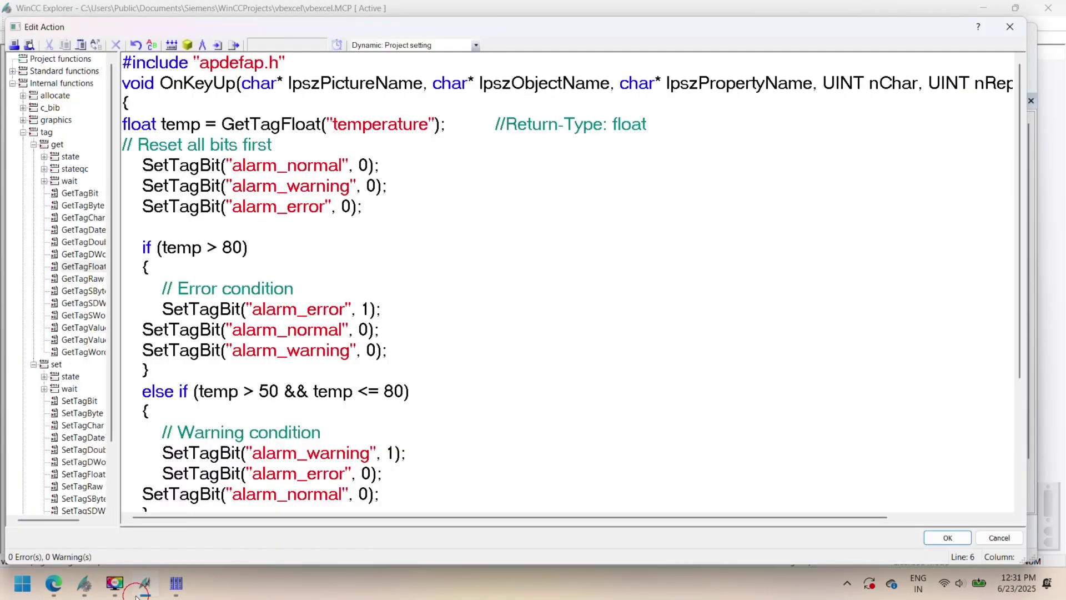
pyautogui.click(188, 590)
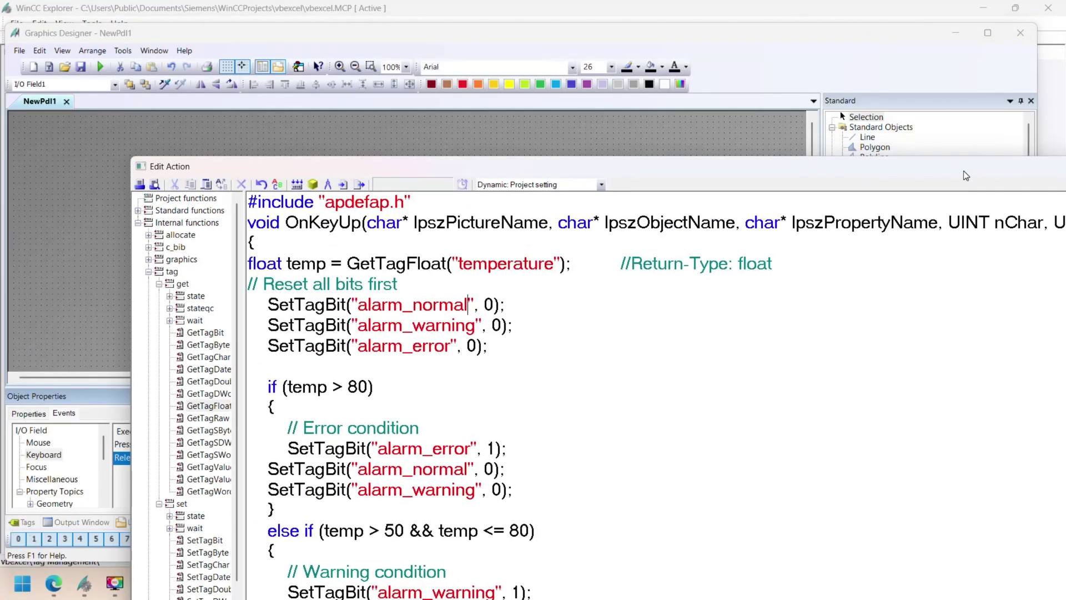
pyautogui.moveTo(176, 584)
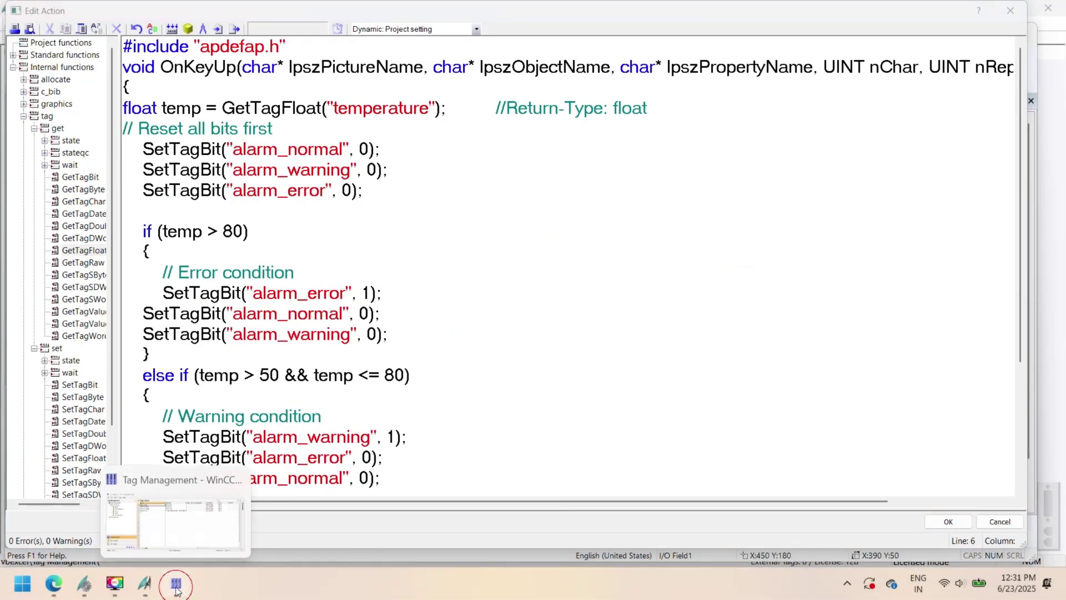
pyautogui.click(179, 513)
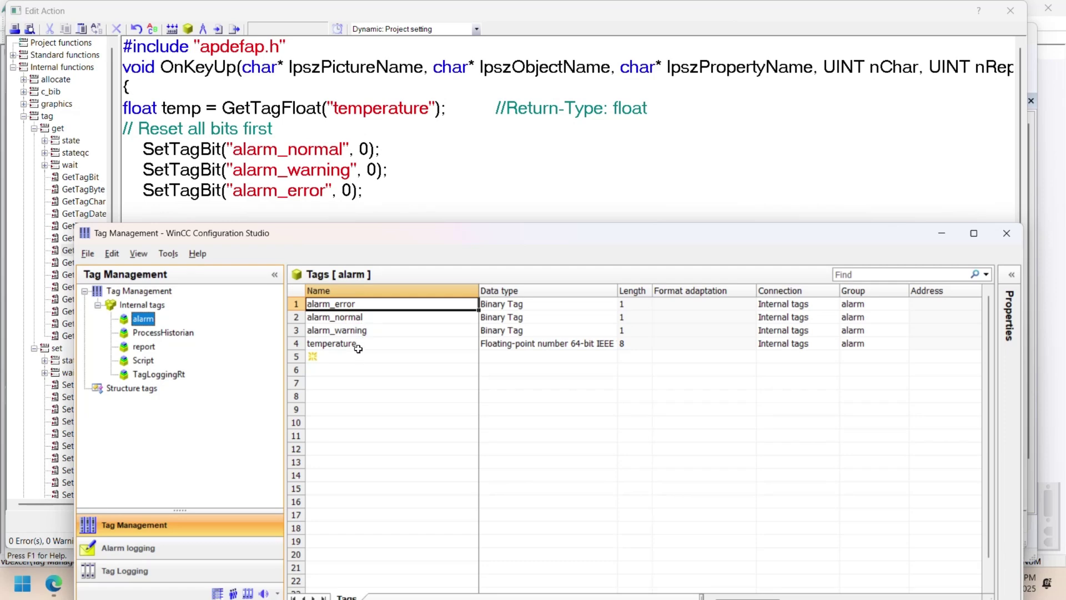
pyautogui.click(1007, 234)
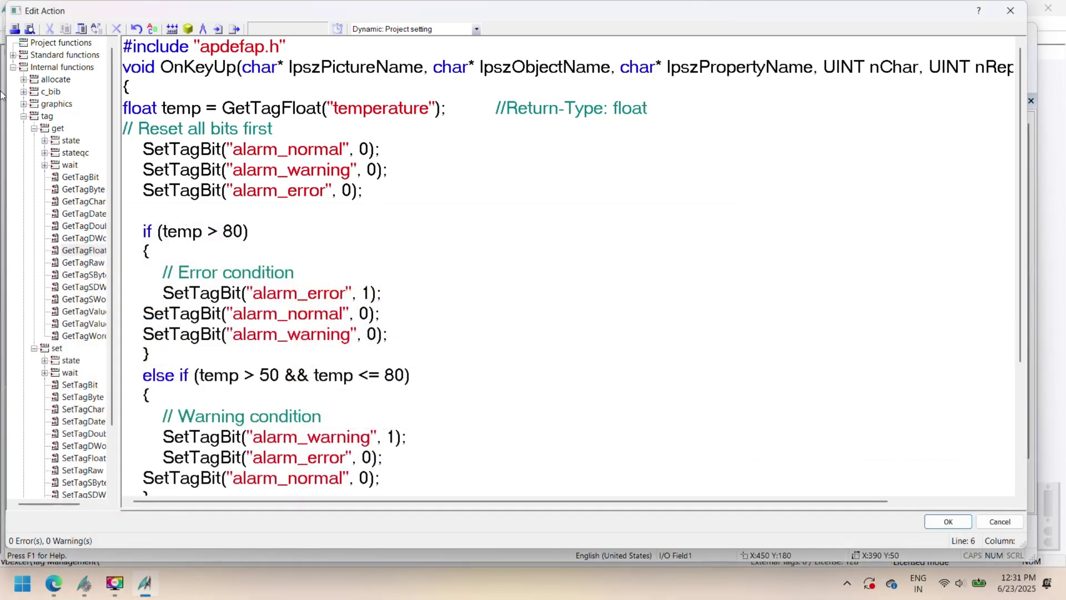
pyautogui.click(955, 521)
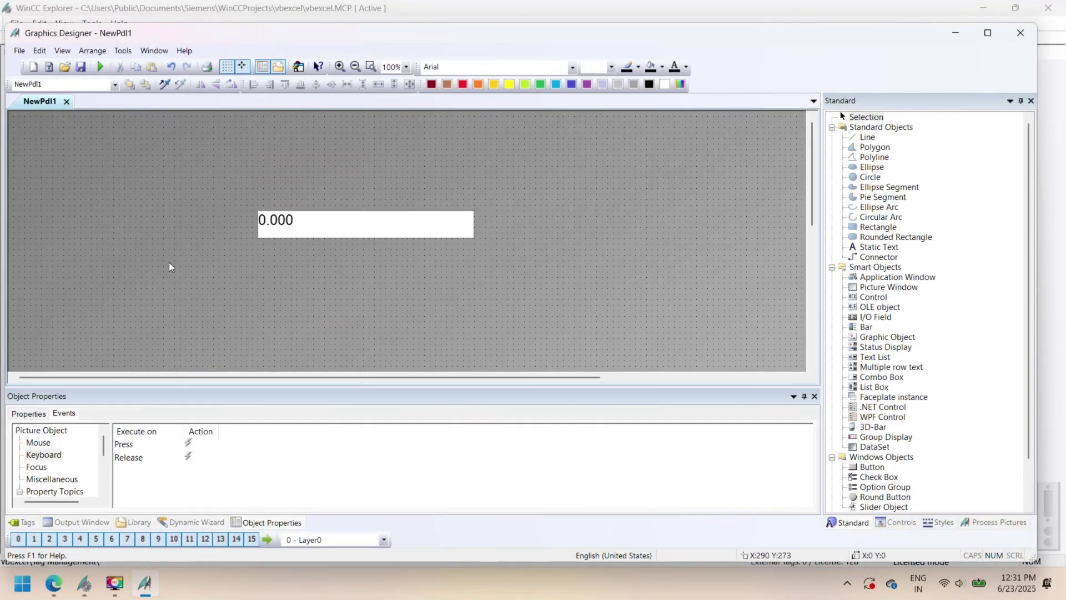
# Add the 20–50 normal-condition branch to the key-release script and save as alarm.PDL.
pyautogui.click(287, 220)
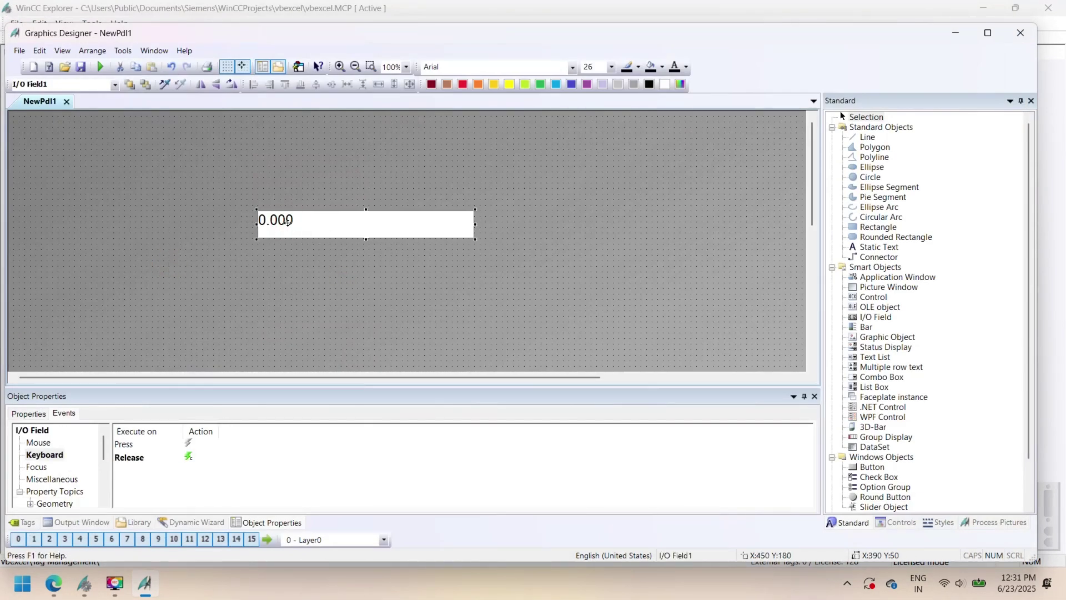
pyautogui.doubleClick(189, 456)
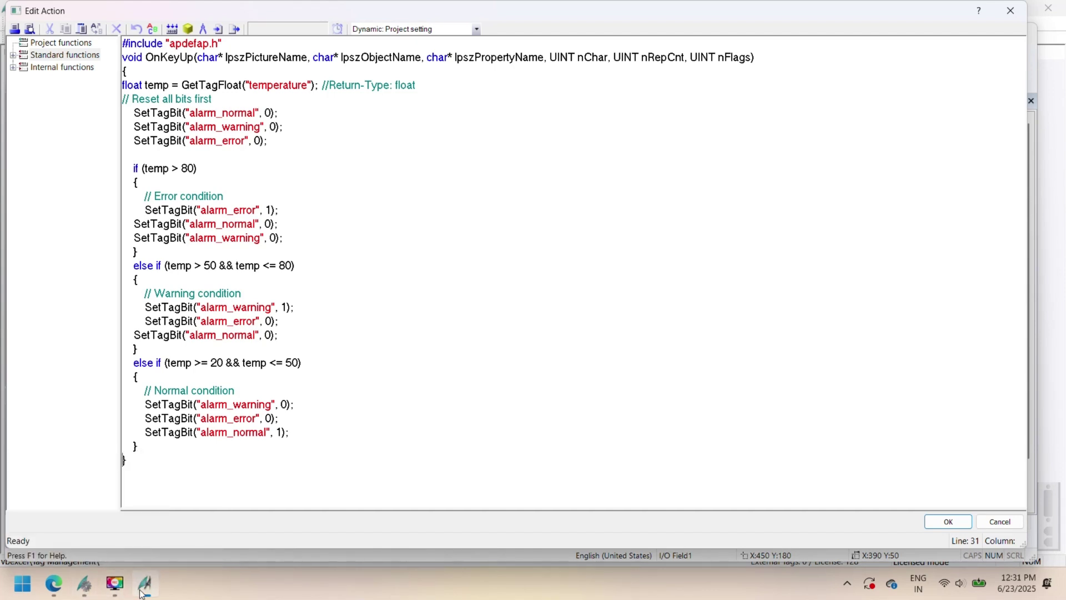
pyautogui.click(949, 521)
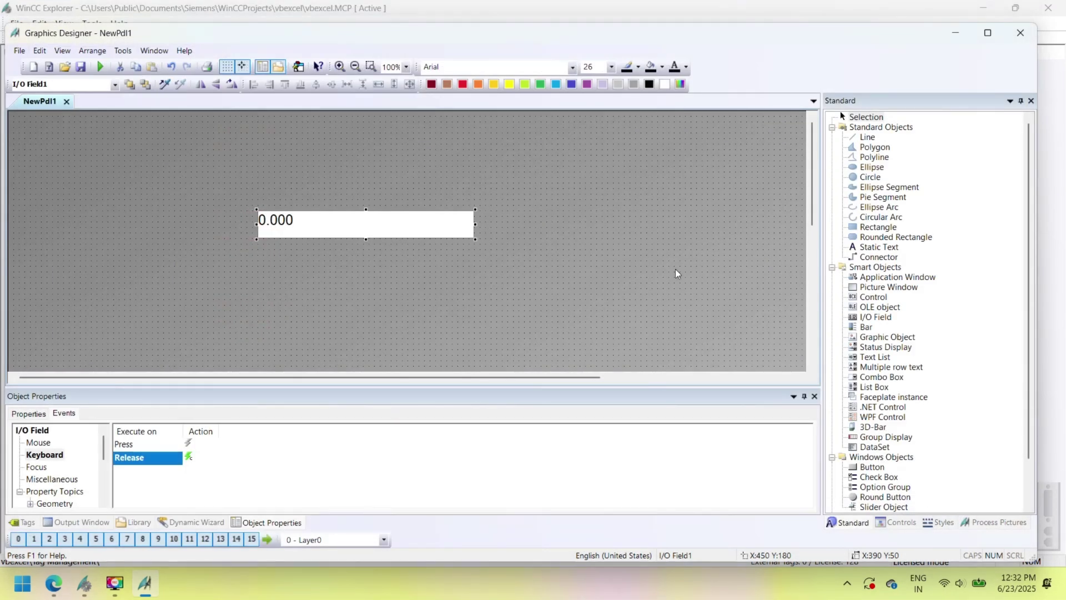
pyautogui.hotkey('ctrl', 's')
pyautogui.write('alarm')
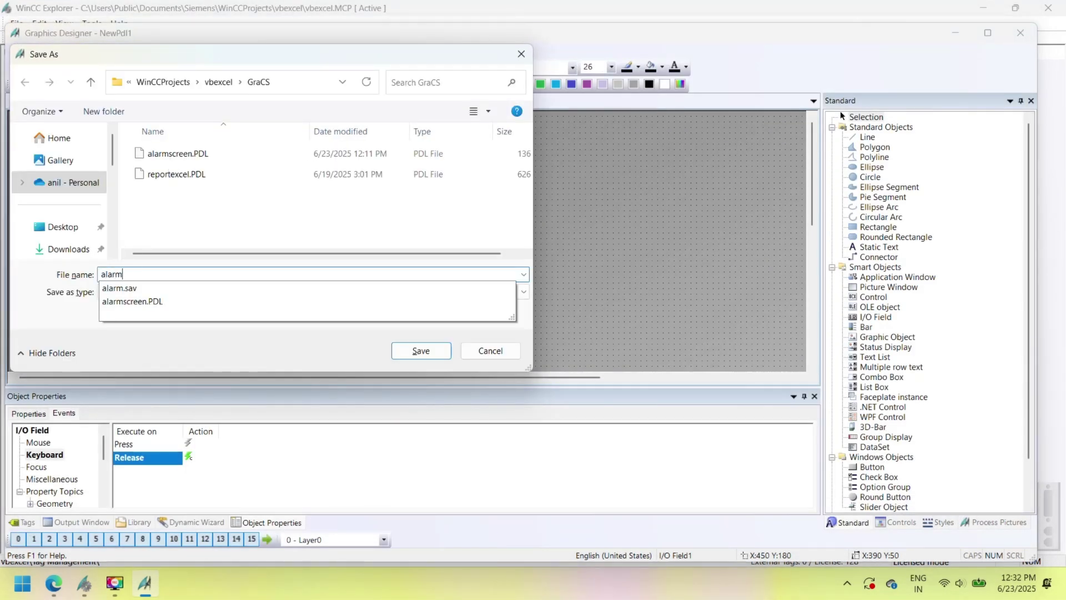
pyautogui.press('Return')
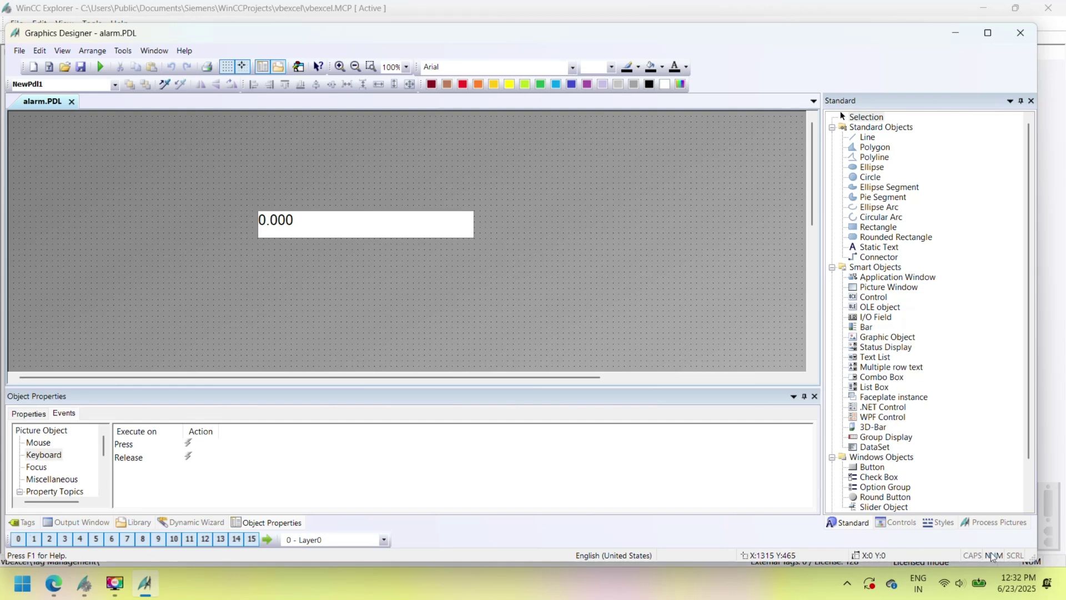
# Draw a small circle below the I/O field and turn off its global colour scheme.
pyautogui.click(871, 177)
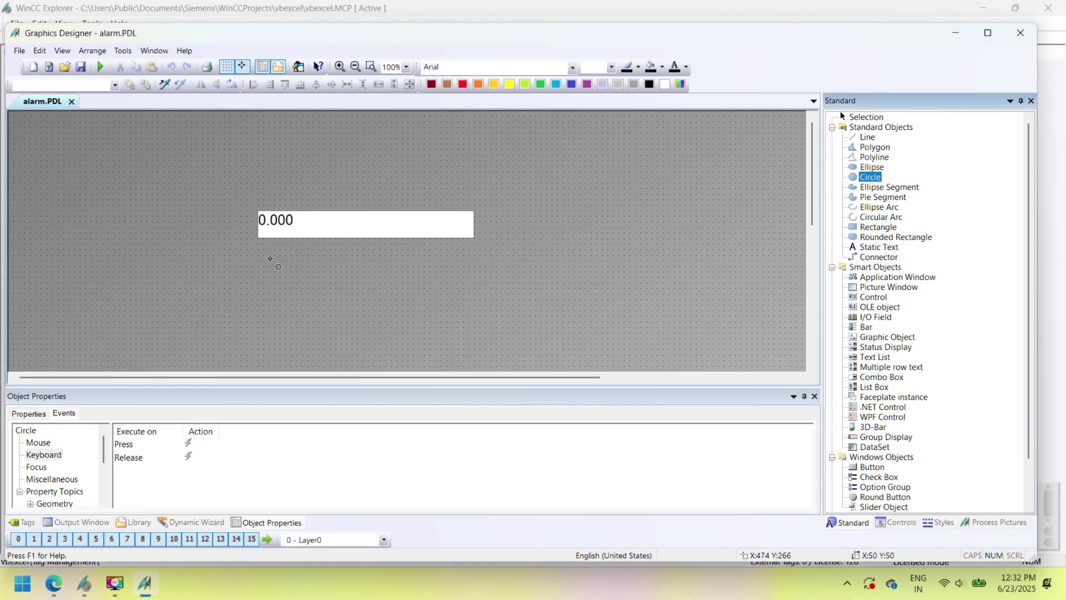
pyautogui.moveTo(268, 259); pyautogui.dragTo(297, 289)
pyautogui.click(40, 444)
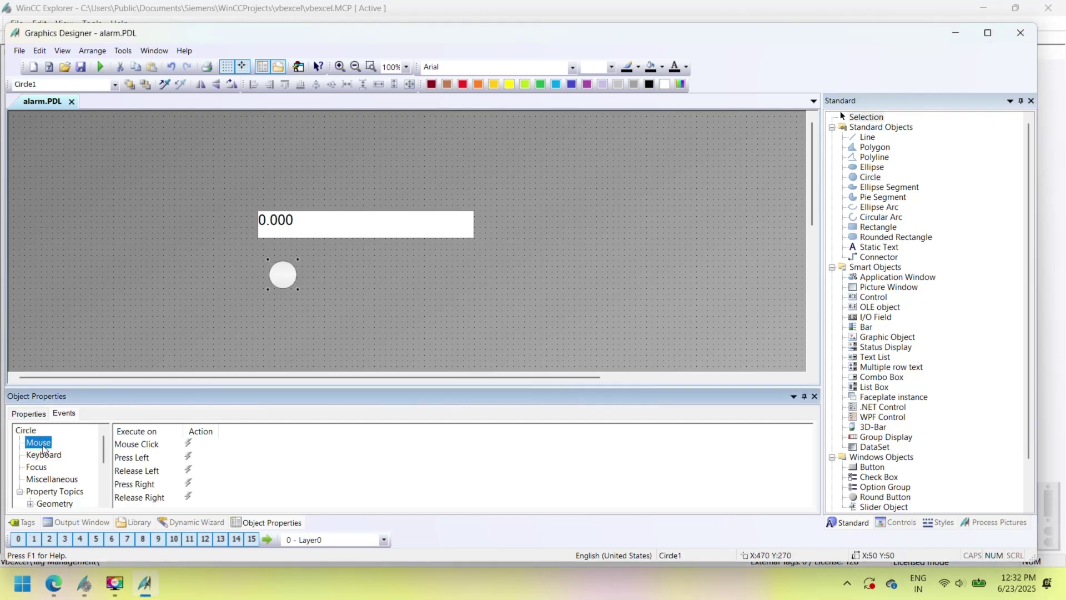
pyautogui.click(34, 417)
pyautogui.scroll(-2, 83, 499)
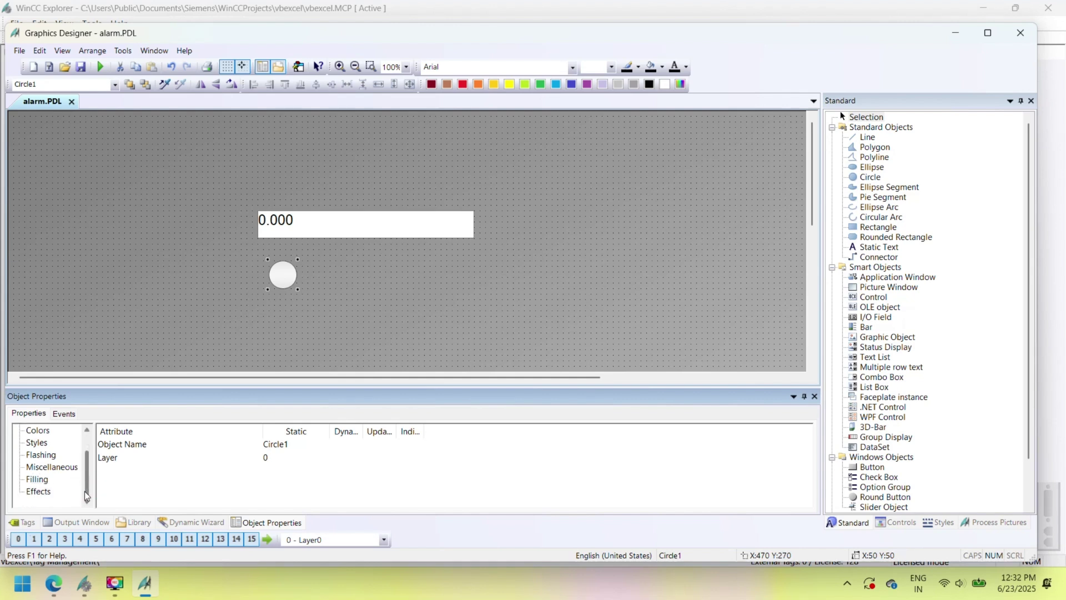
pyautogui.click(42, 492)
pyautogui.doubleClick(280, 458)
pyautogui.scroll(1, 50, 447)
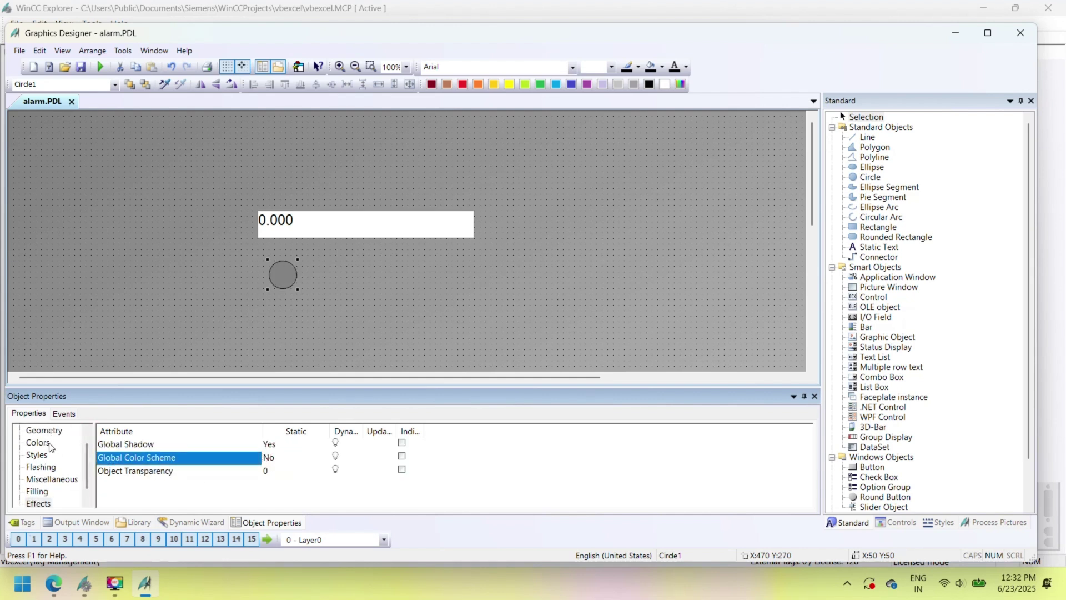
# Make the circle's background colour a Boolean dynamic driven by alarm_normal.
pyautogui.click(38, 443)
pyautogui.rightClick(337, 470)
pyautogui.click(367, 478)
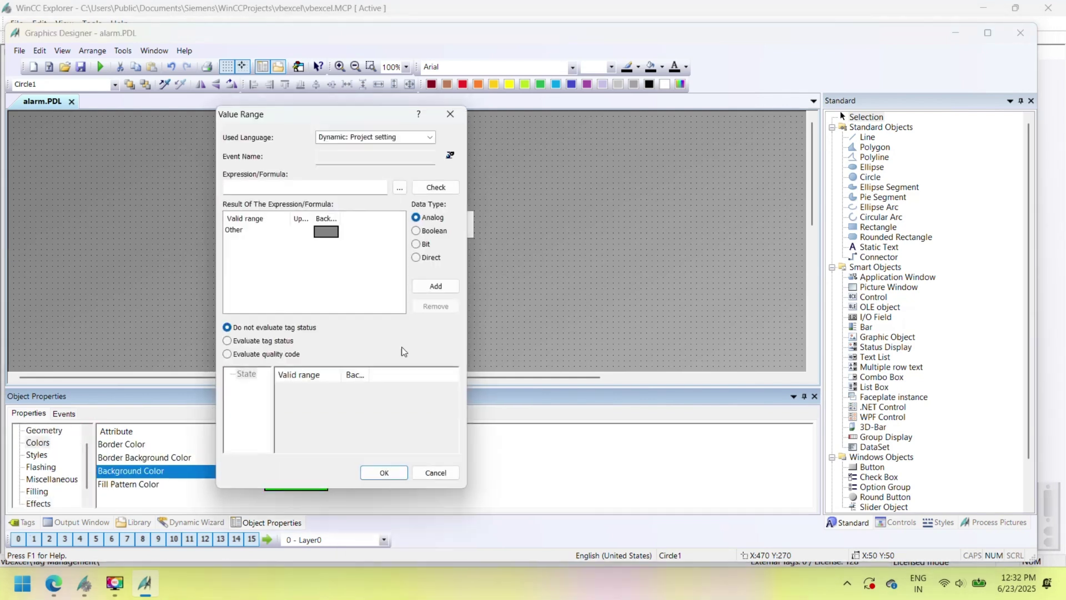
pyautogui.click(416, 232)
pyautogui.click(400, 188)
pyautogui.click(434, 193)
pyautogui.click(512, 220)
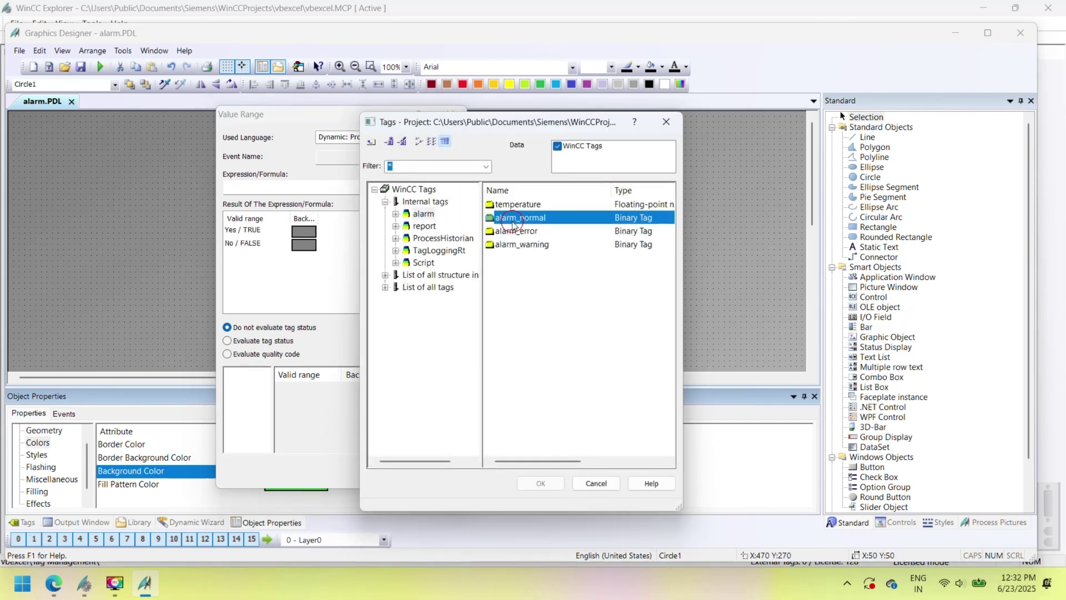
pyautogui.doubleClick(513, 218)
# Set the background to green when true and magenta when false.
pyautogui.doubleClick(304, 232)
pyautogui.click(437, 324)
pyautogui.click(496, 553)
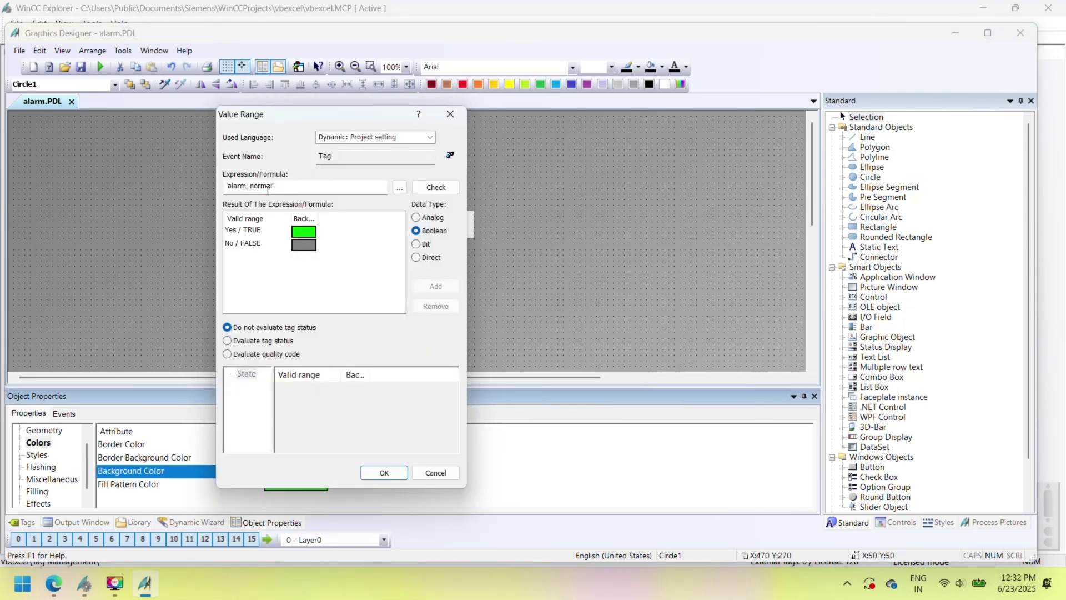
pyautogui.doubleClick(304, 245)
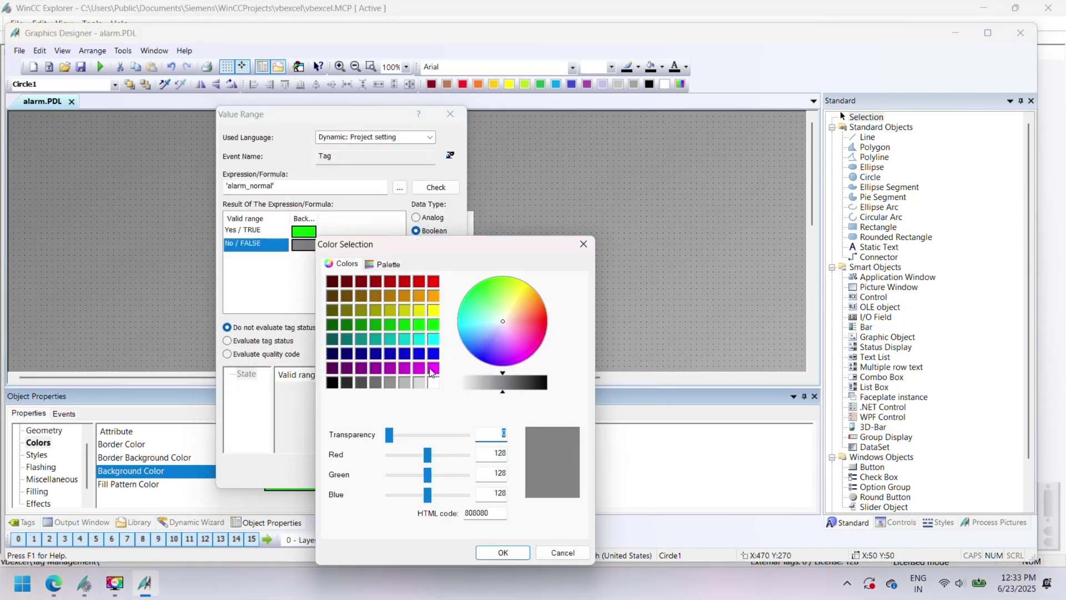
pyautogui.click(431, 372)
pyautogui.click(502, 552)
pyautogui.click(395, 475)
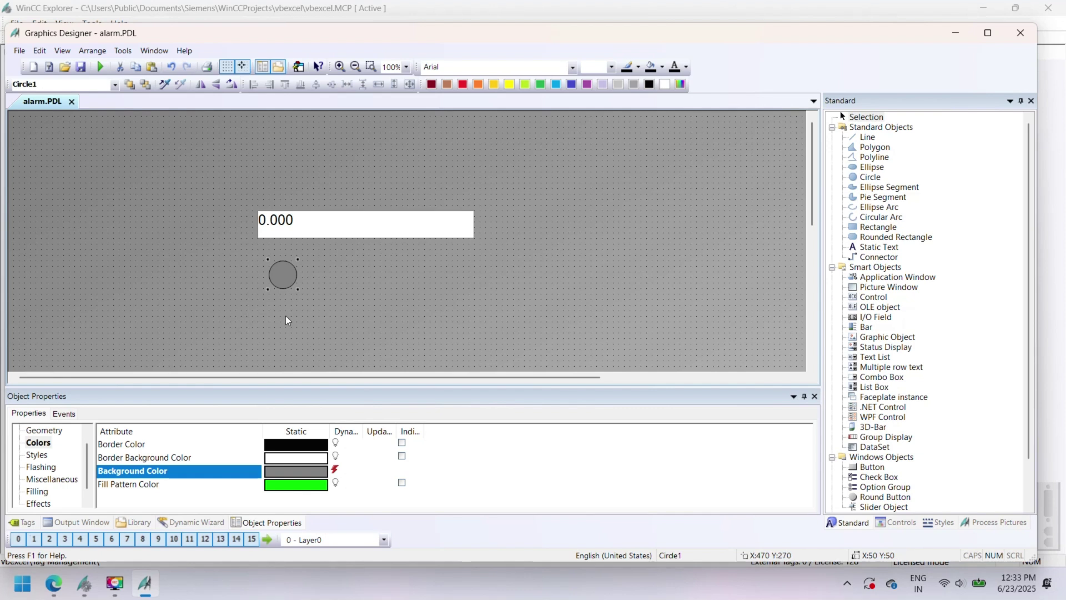
# Copy the circle twice and make the middle copy yellow when alarm_warning is true.
pyautogui.moveTo(276, 271); pyautogui.dragTo(377, 274)
pyautogui.click(332, 280)
pyautogui.doubleClick(335, 469)
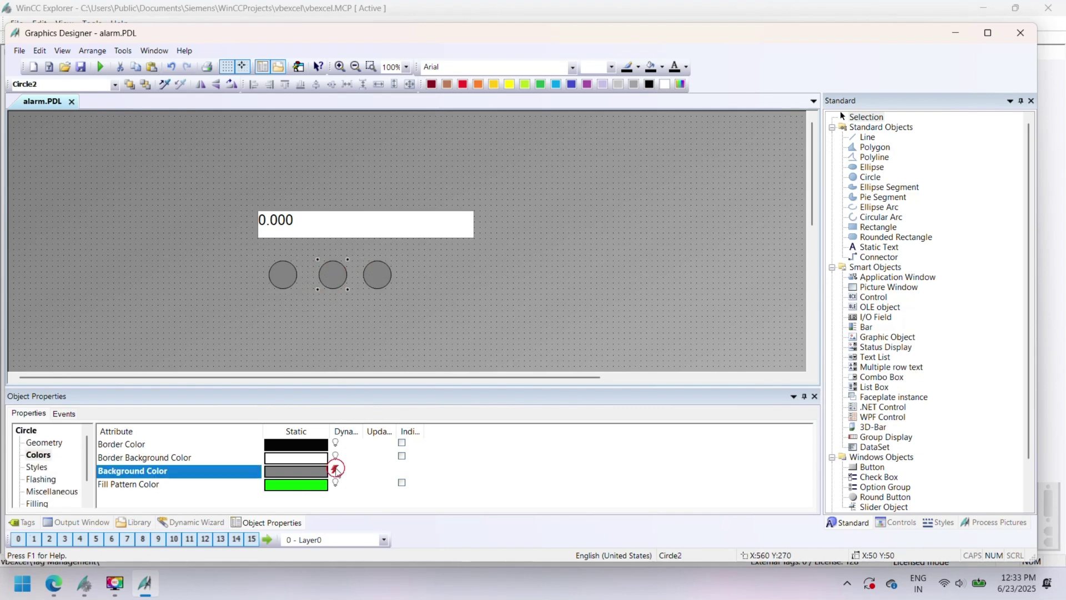
pyautogui.doubleClick(304, 231)
pyautogui.click(444, 277)
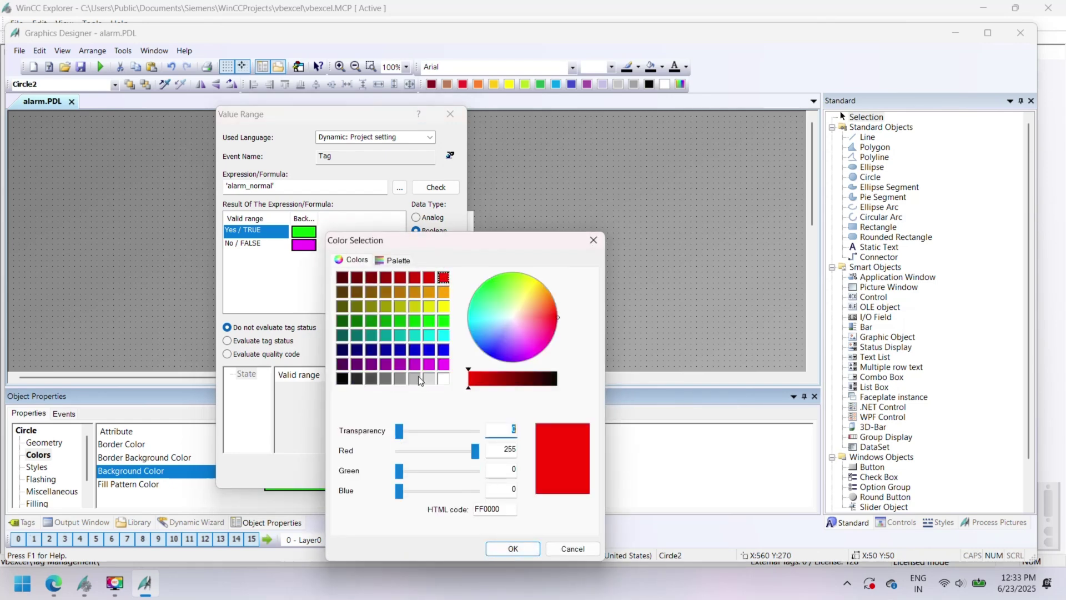
pyautogui.click(443, 306)
pyautogui.click(501, 548)
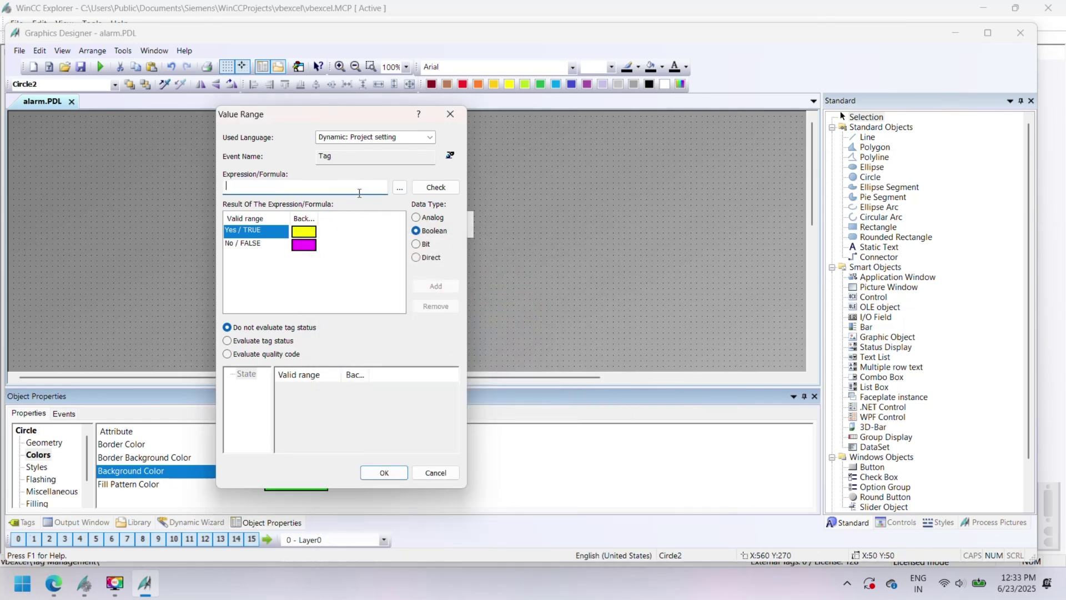
pyautogui.click(400, 186)
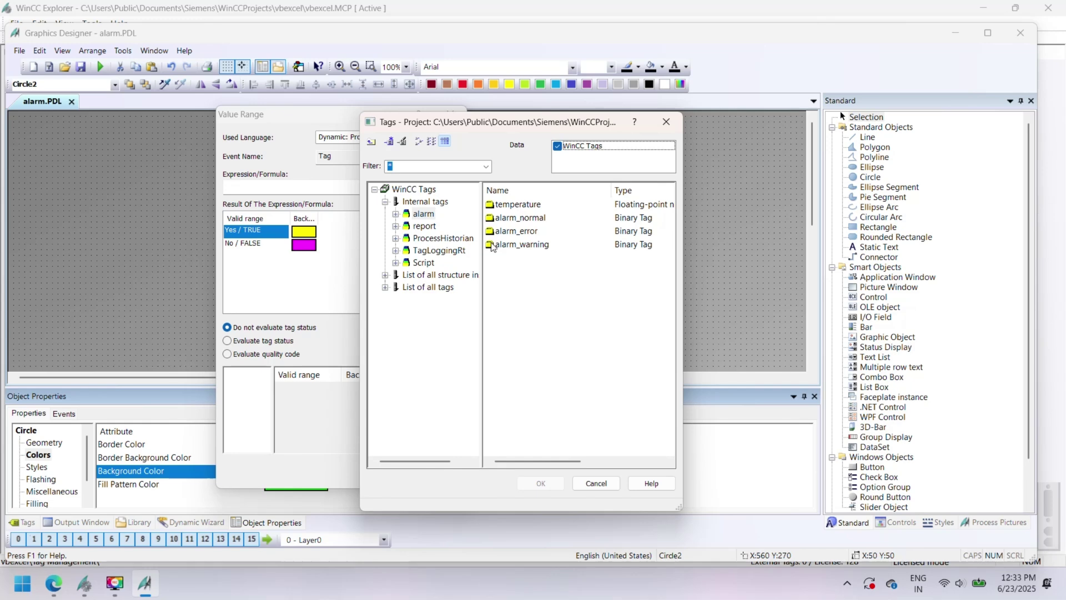
pyautogui.doubleClick(491, 246)
pyautogui.click(395, 475)
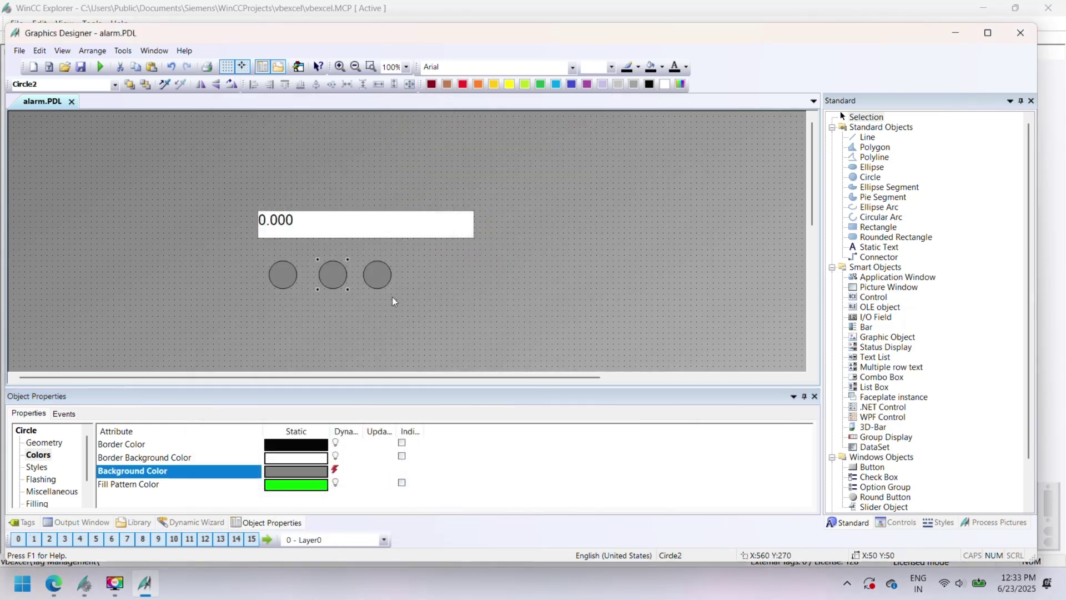
# Make the third circle red when alarm_error is true, then start runtime.
pyautogui.doubleClick(335, 471)
pyautogui.click(304, 231)
pyautogui.click(437, 278)
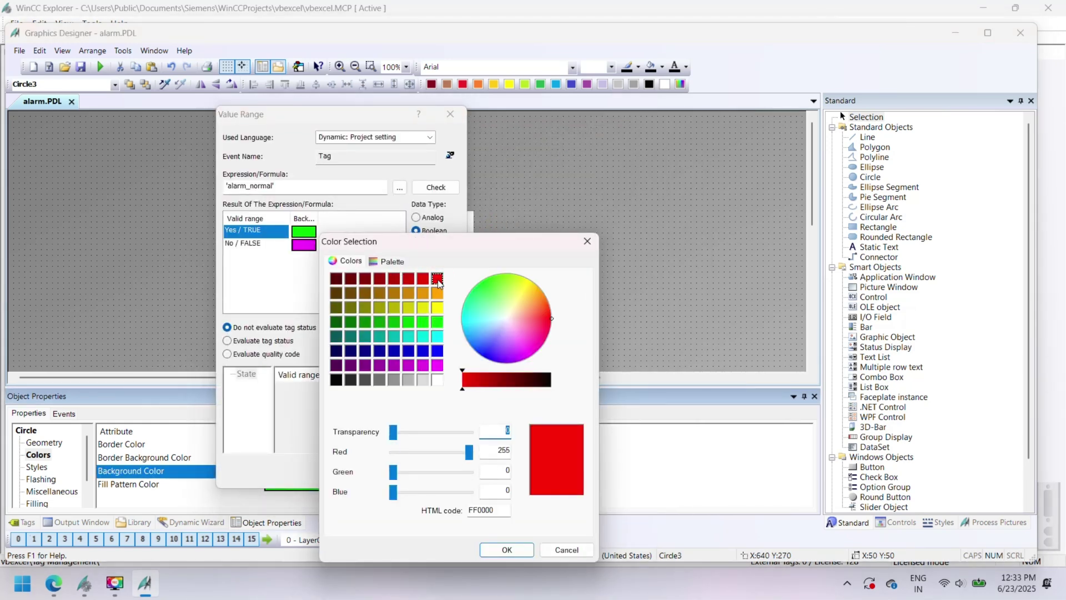
pyautogui.click(506, 551)
pyautogui.doubleClick(300, 187)
pyautogui.press('BackSpace')
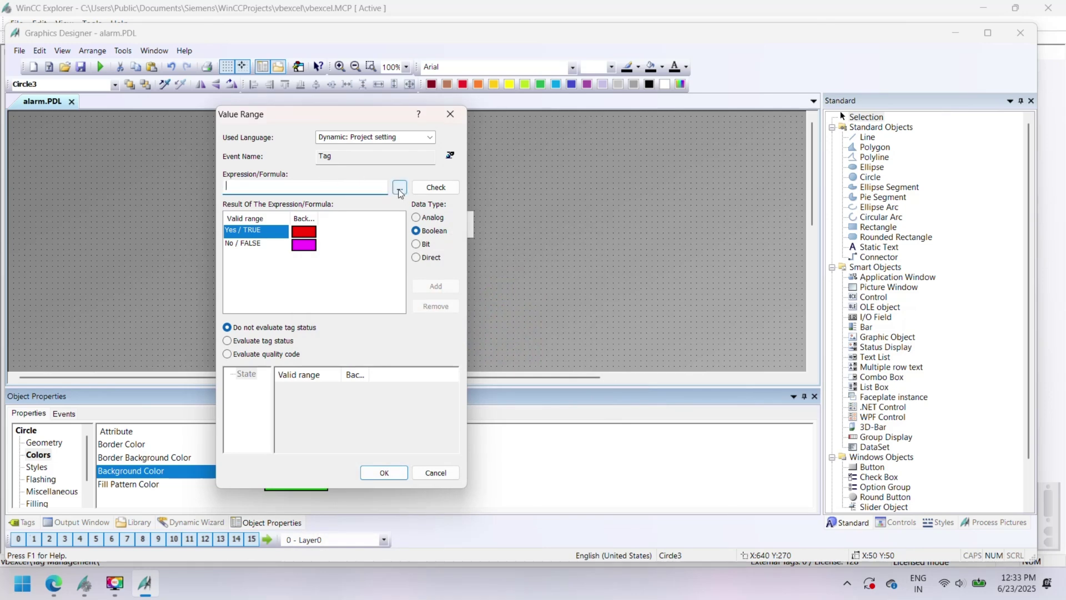
pyautogui.click(399, 189)
pyautogui.click(429, 201)
pyautogui.click(512, 231)
pyautogui.doubleClick(511, 232)
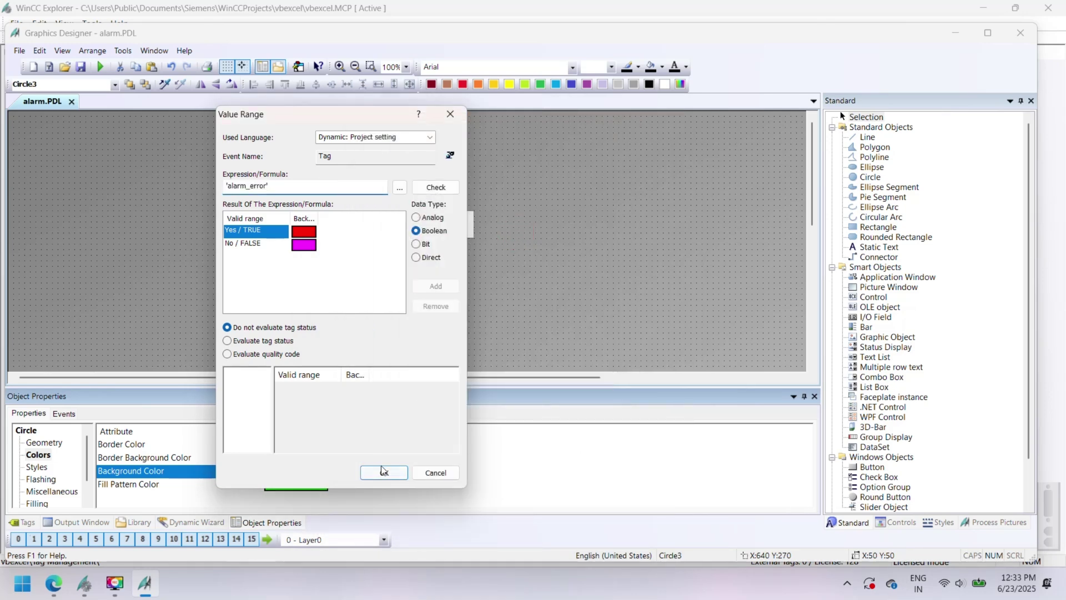
pyautogui.click(382, 471)
pyautogui.click(500, 291)
pyautogui.click(101, 67)
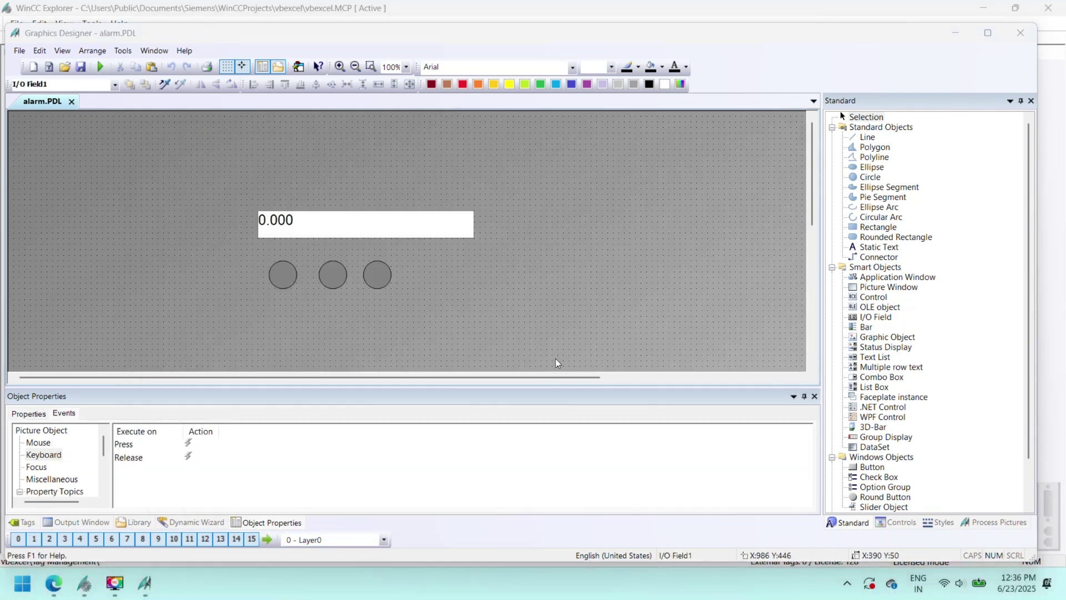
# Reopen the I/O field's key-release script in the designer to review it.
pyautogui.click(101, 67)
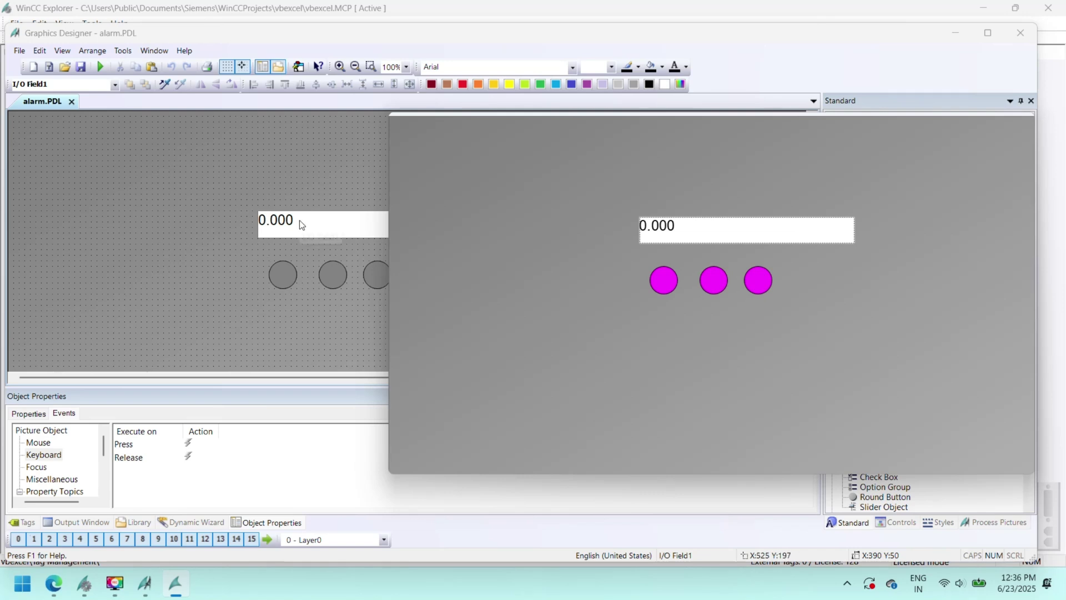
pyautogui.click(300, 225)
pyautogui.doubleClick(188, 457)
# Enter temperatures 20, 90 and 80 in the runtime field and watch the circles change.
pyautogui.click(171, 592)
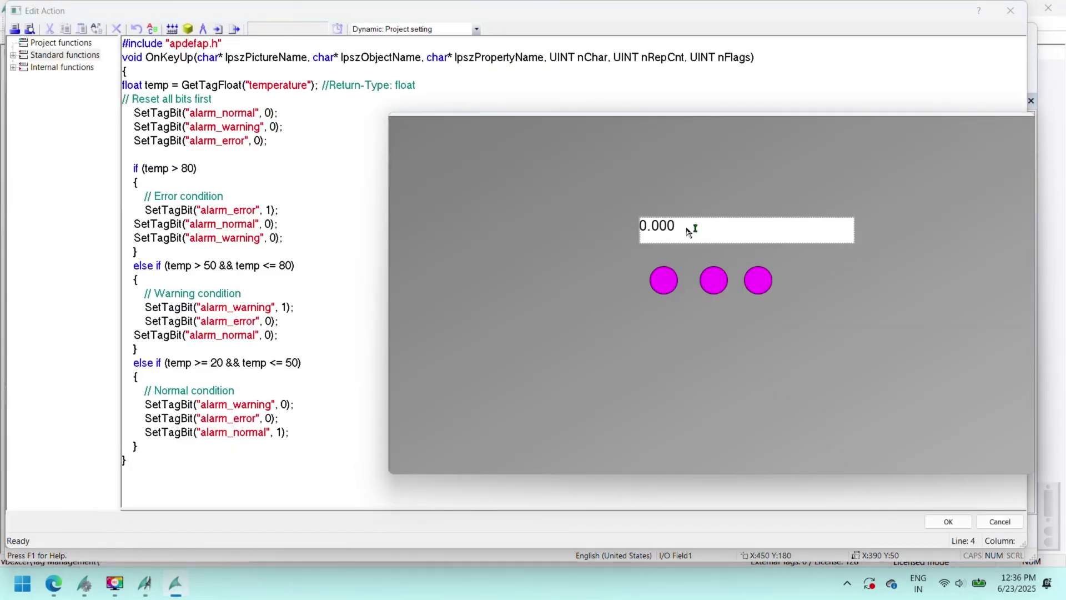
pyautogui.click(664, 233)
pyautogui.write('20')
pyautogui.press('Return')
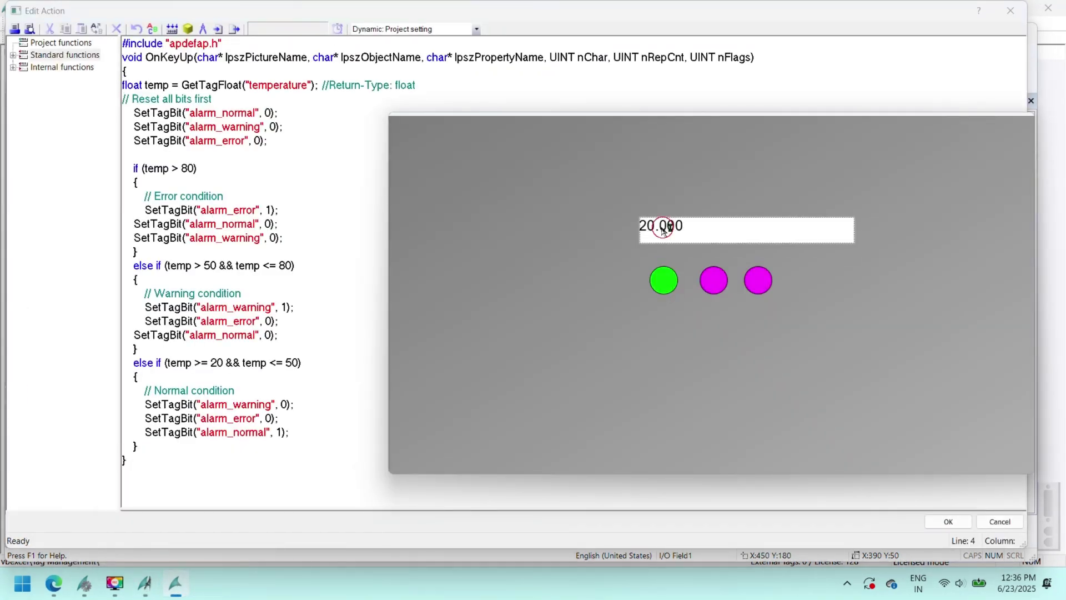
pyautogui.click(666, 231)
pyautogui.write('90')
pyautogui.press('Return')
pyautogui.press('Return')
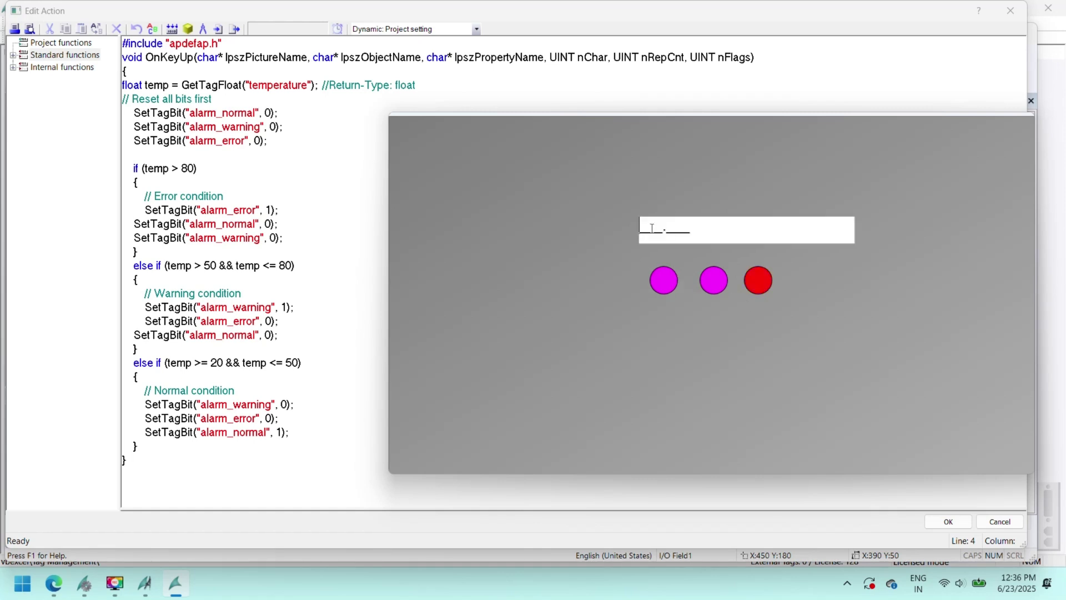
pyautogui.write('80')
pyautogui.press('Return')
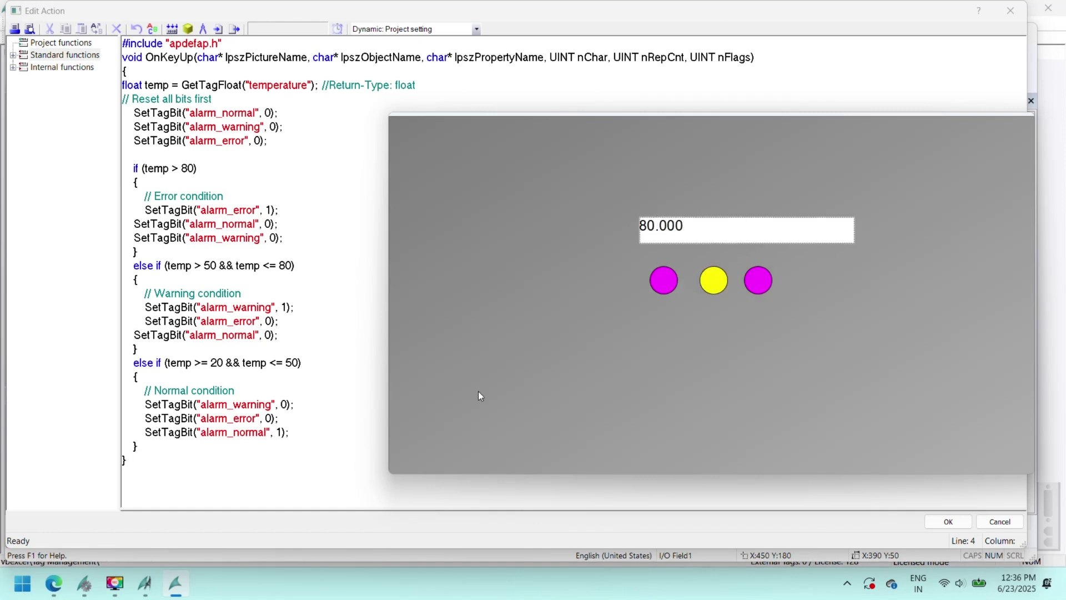
# Open Alarm Logging and select the Error message class.
pyautogui.click(84, 583)
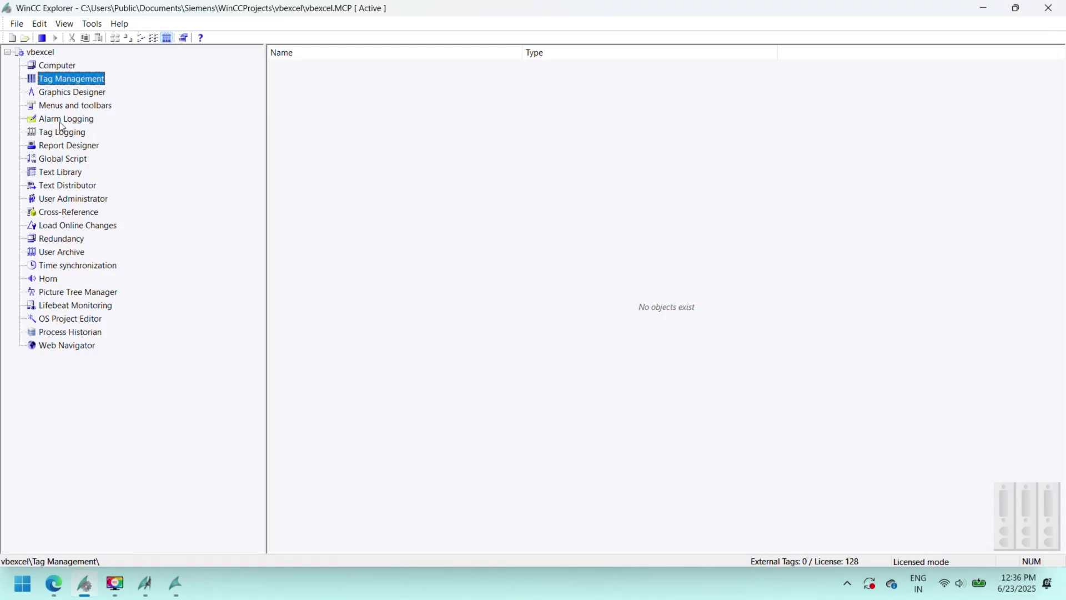
pyautogui.click(47, 136)
pyautogui.doubleClick(58, 118)
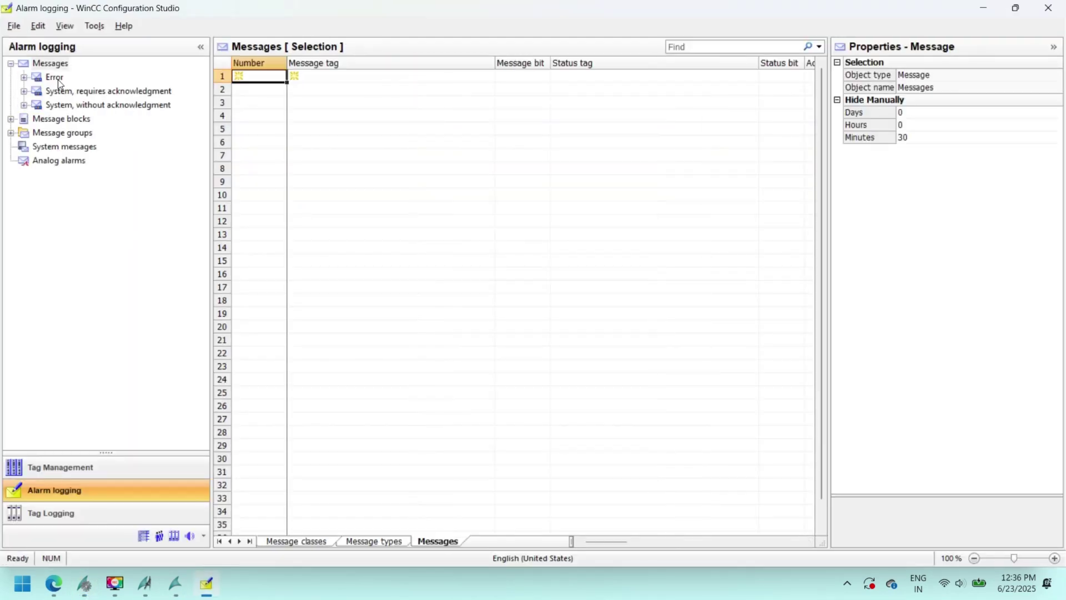
pyautogui.click(52, 78)
pyautogui.click(23, 76)
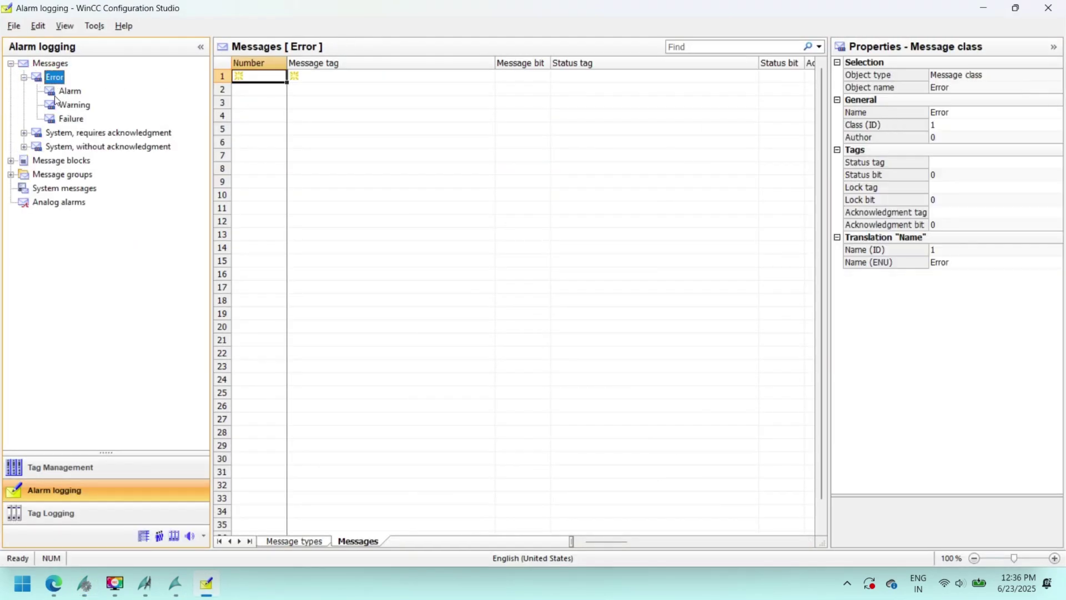
pyautogui.click(70, 91)
pyautogui.click(71, 118)
pyautogui.click(54, 77)
# Add an Alarm message on alarm_normal with the text 'normal alarm'.
pyautogui.click(284, 78)
pyautogui.click(502, 78)
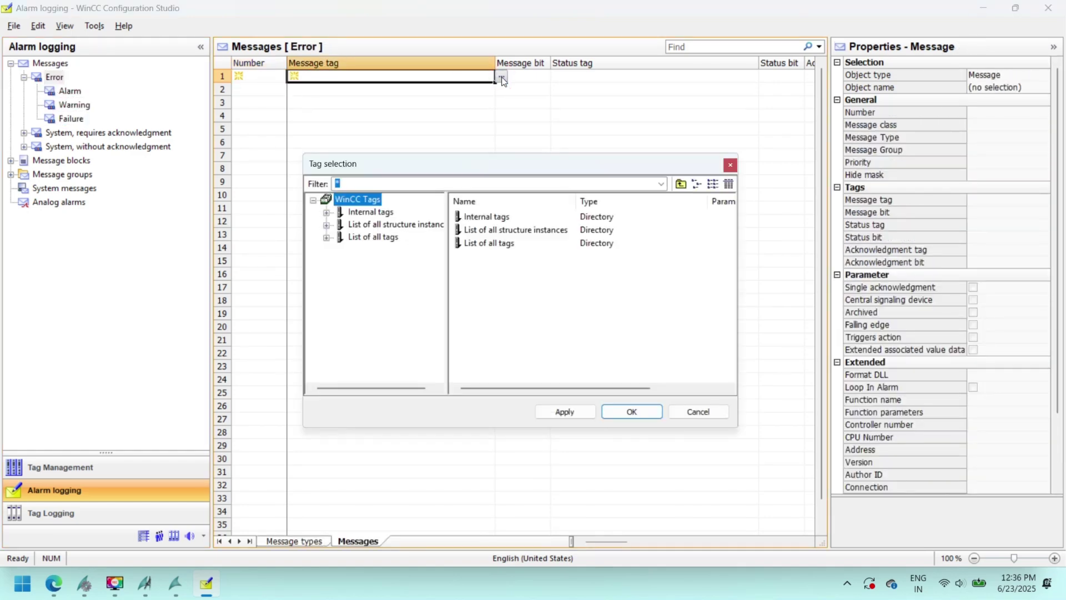
pyautogui.click(327, 213)
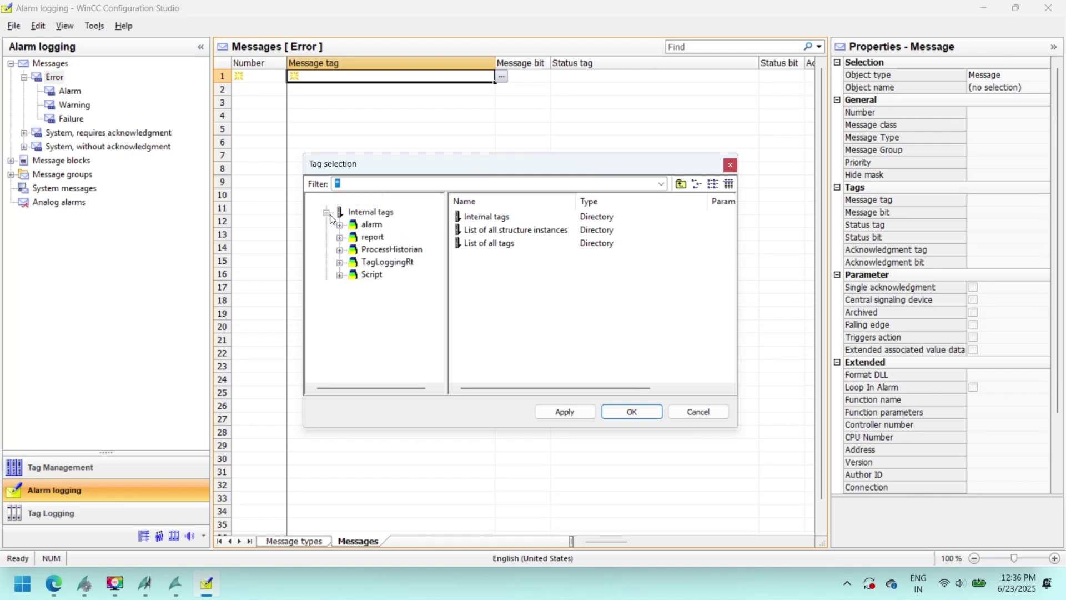
pyautogui.click(353, 225)
pyautogui.doubleClick(500, 218)
pyautogui.press('Tab')
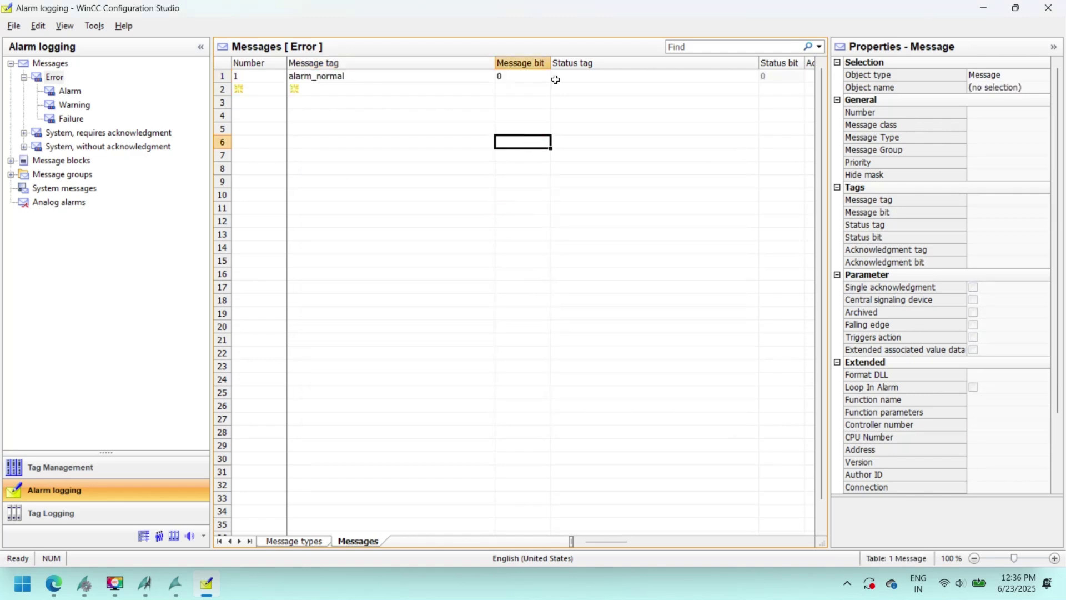
pyautogui.press('Tab')
pyautogui.press('Tab')
pyautogui.press('Tab')
pyautogui.press('Tab')
pyautogui.press('Tab')
pyautogui.press('Tab')
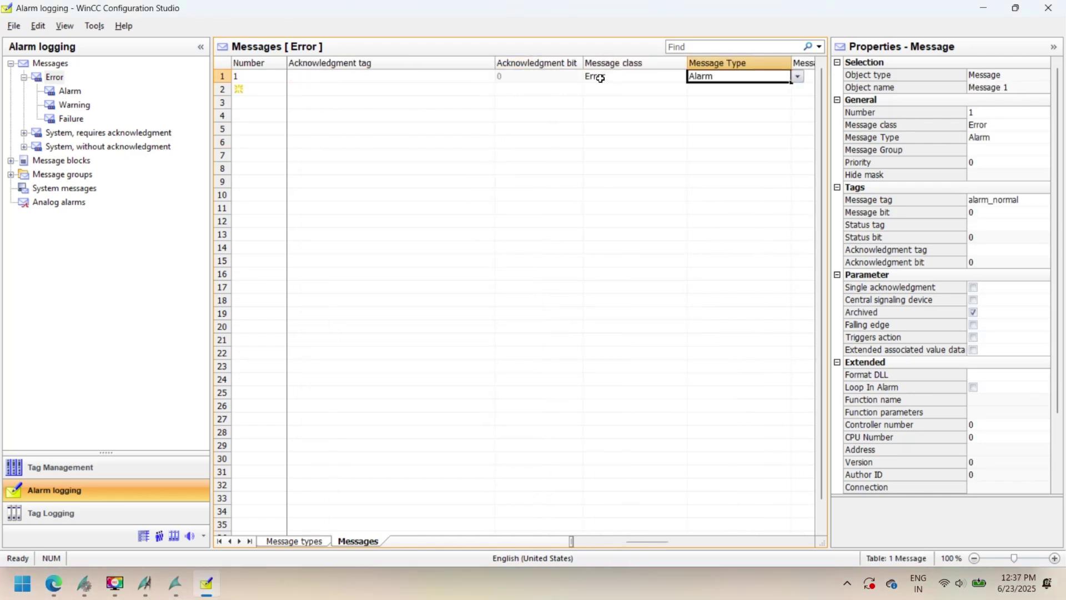
pyautogui.press('Tab')
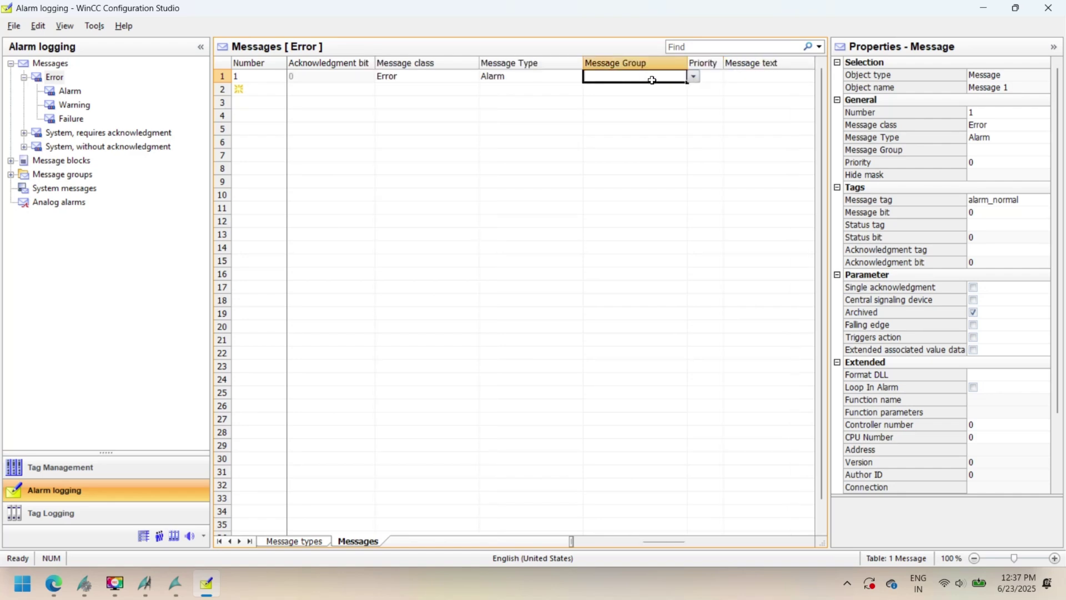
pyautogui.press('Tab')
pyautogui.press('Tab')
pyautogui.write('a')
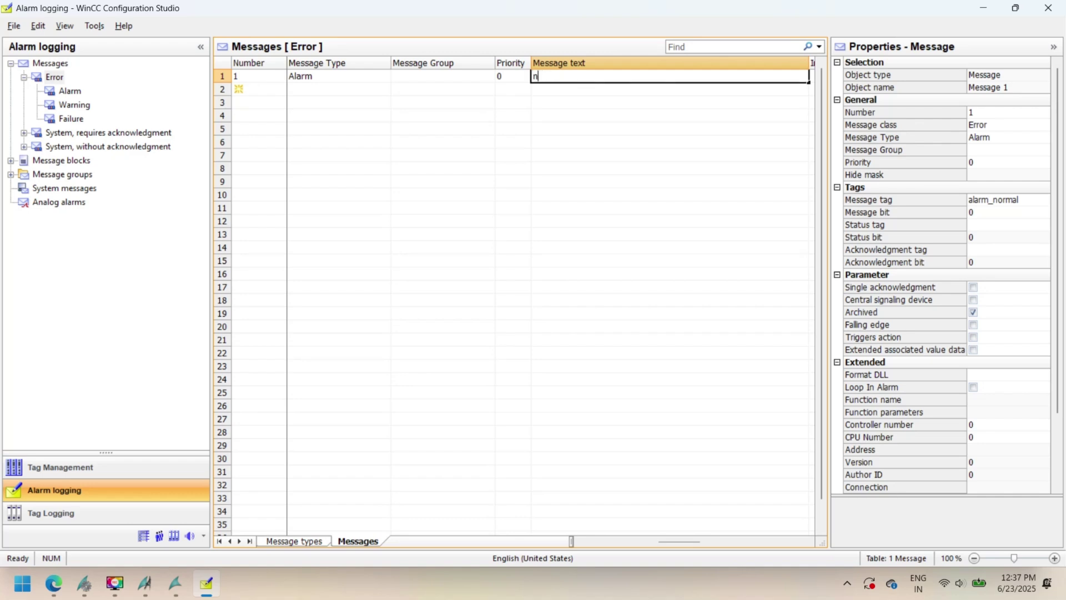
pyautogui.press('Return')
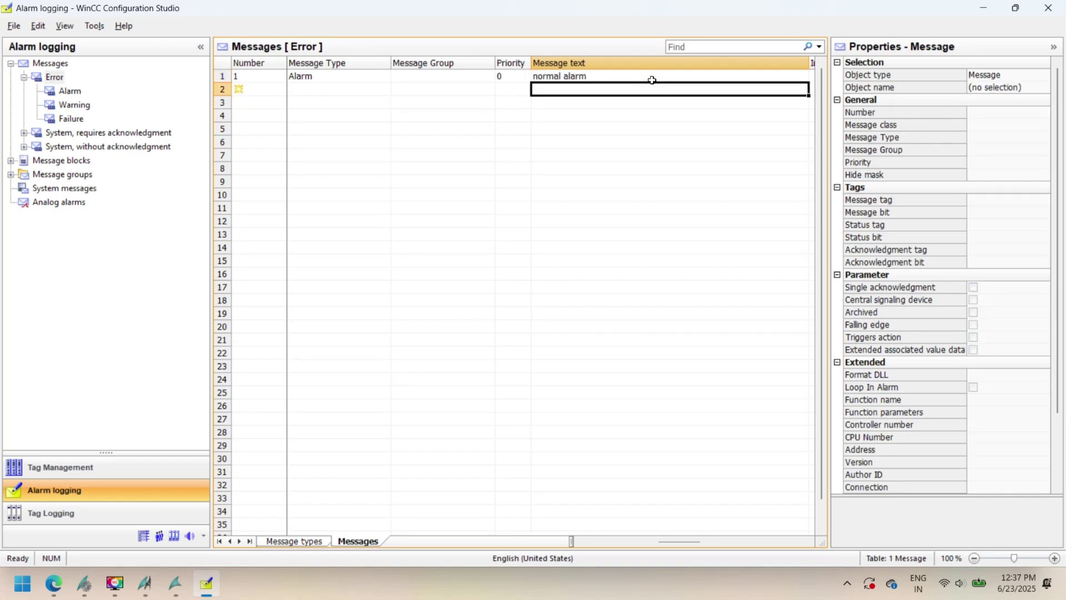
# Add a Failure message on alarm_error with the text 'error alarm'.
pyautogui.click(459, 87)
pyautogui.click(502, 89)
pyautogui.click(498, 236)
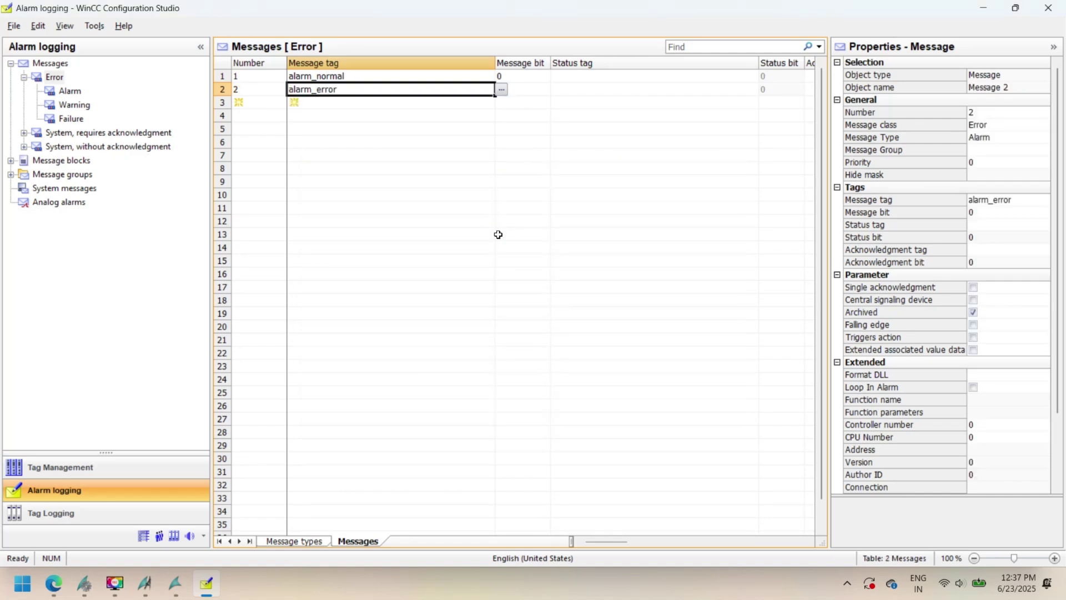
pyautogui.press('Tab')
pyautogui.press('Tab')
pyautogui.press('Tab')
pyautogui.press('Tab')
pyautogui.press('Tab')
pyautogui.press('Tab')
pyautogui.press('Tab')
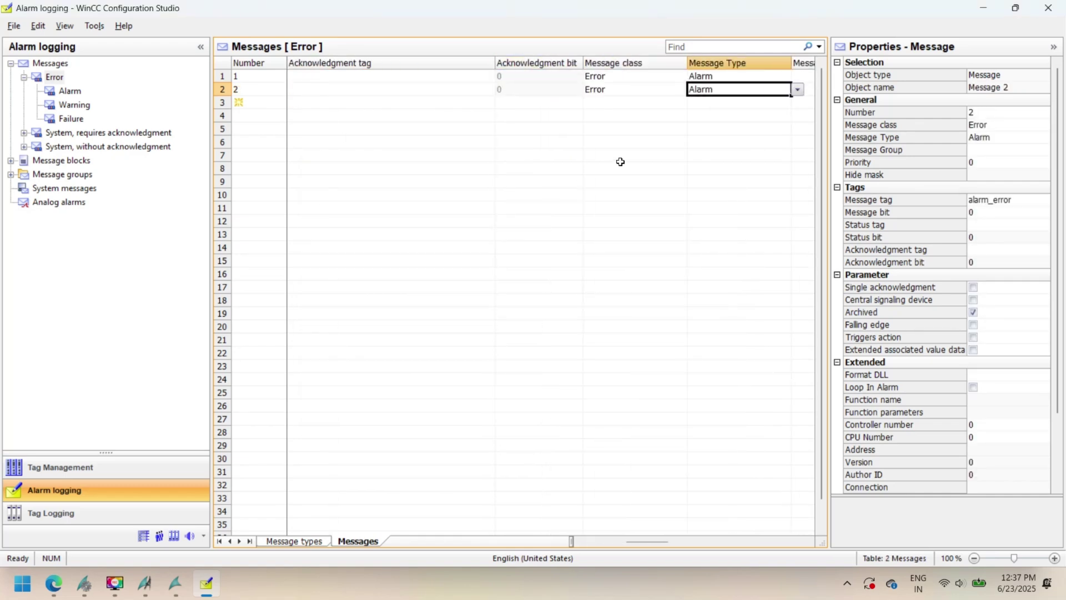
pyautogui.click(798, 91)
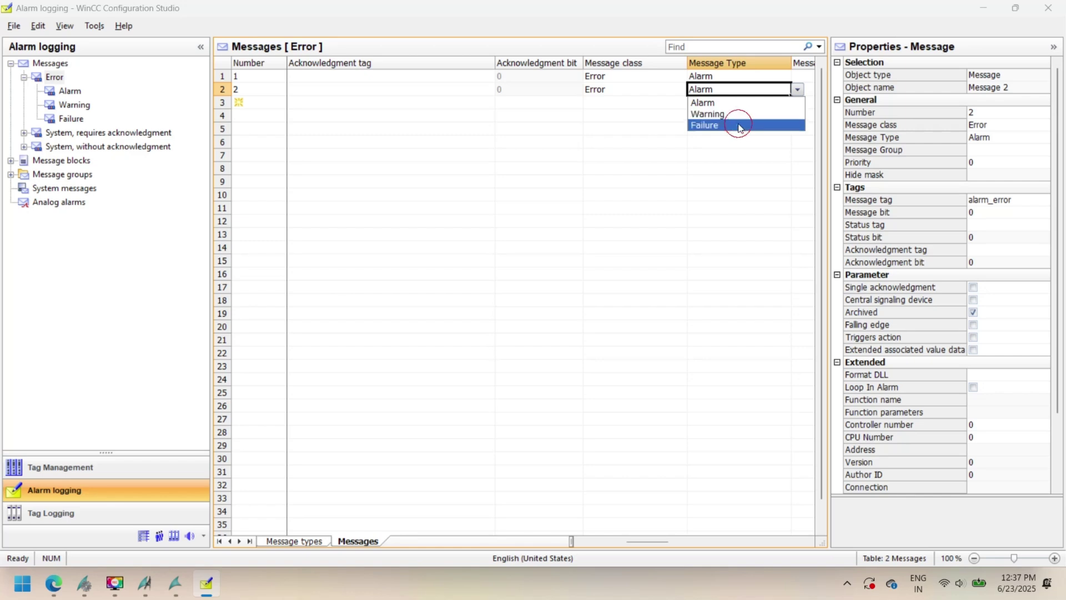
pyautogui.click(738, 124)
pyautogui.press('Tab')
pyautogui.press('Tab')
pyautogui.press('Tab')
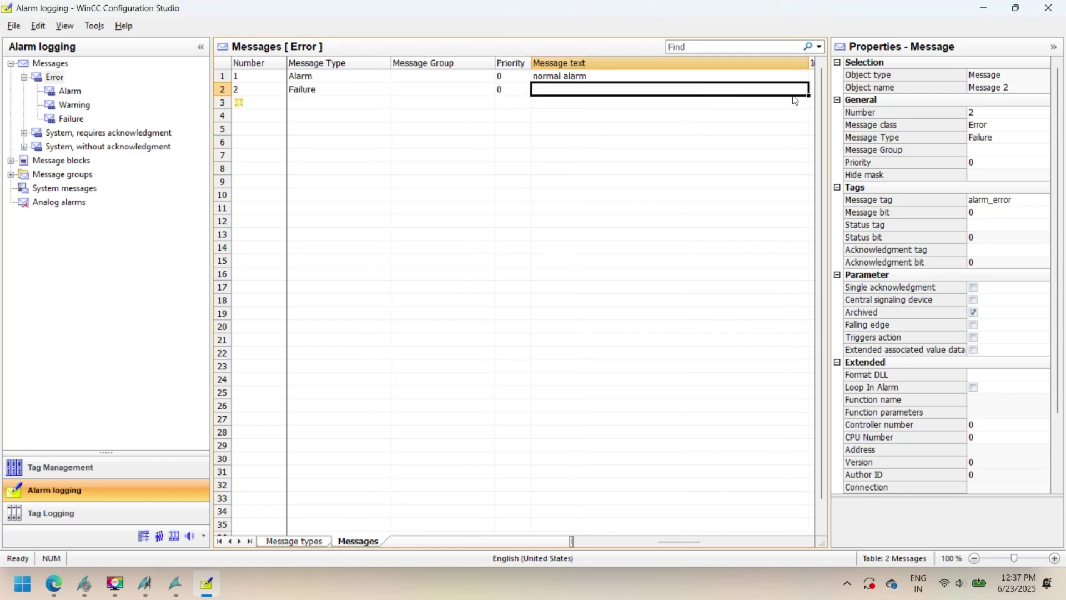
pyautogui.write('error alarm')
pyautogui.press('Return')
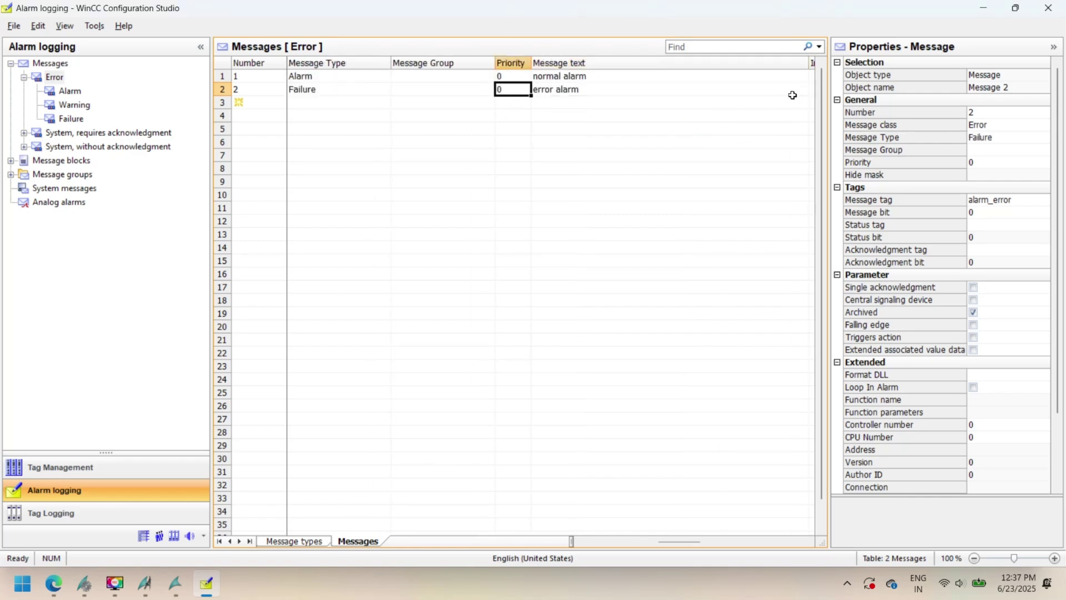
# Review the second message's text properties, then open the Warning message type.
pyautogui.click(312, 92)
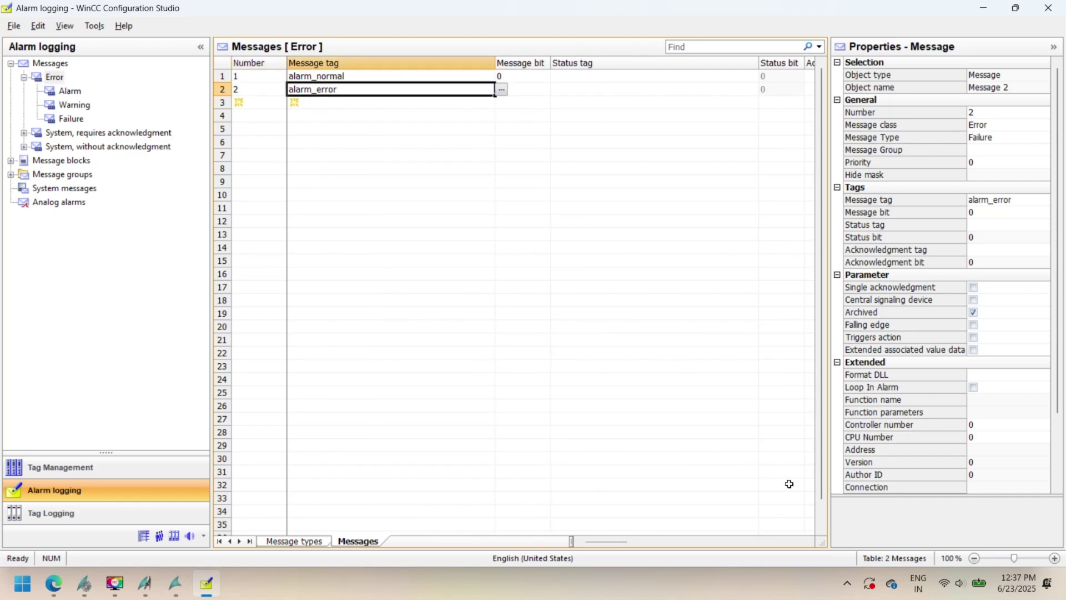
pyautogui.click(1059, 454)
pyautogui.click(53, 76)
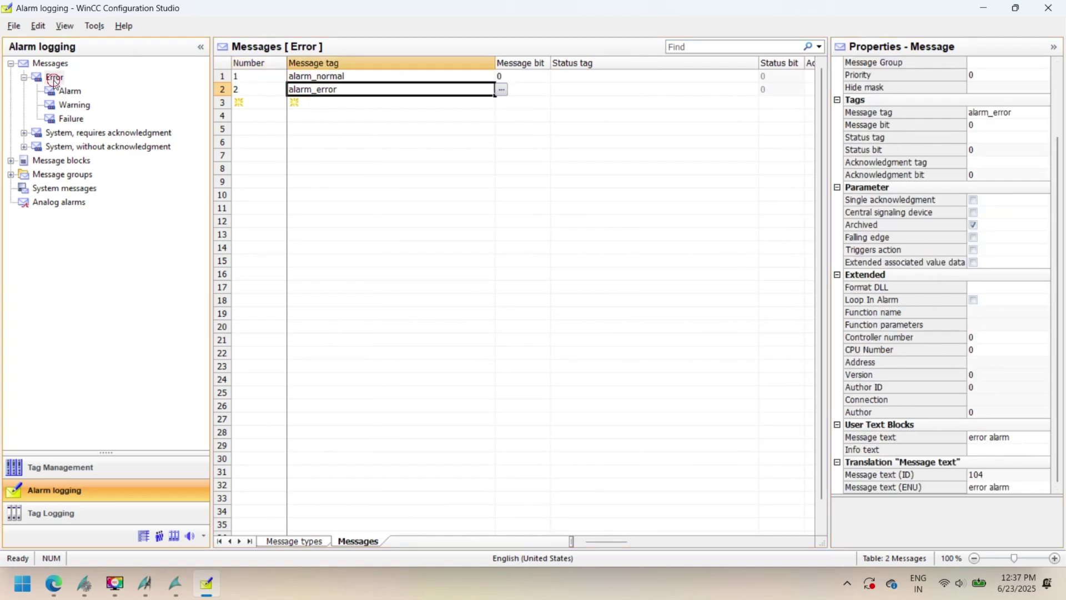
pyautogui.click(64, 101)
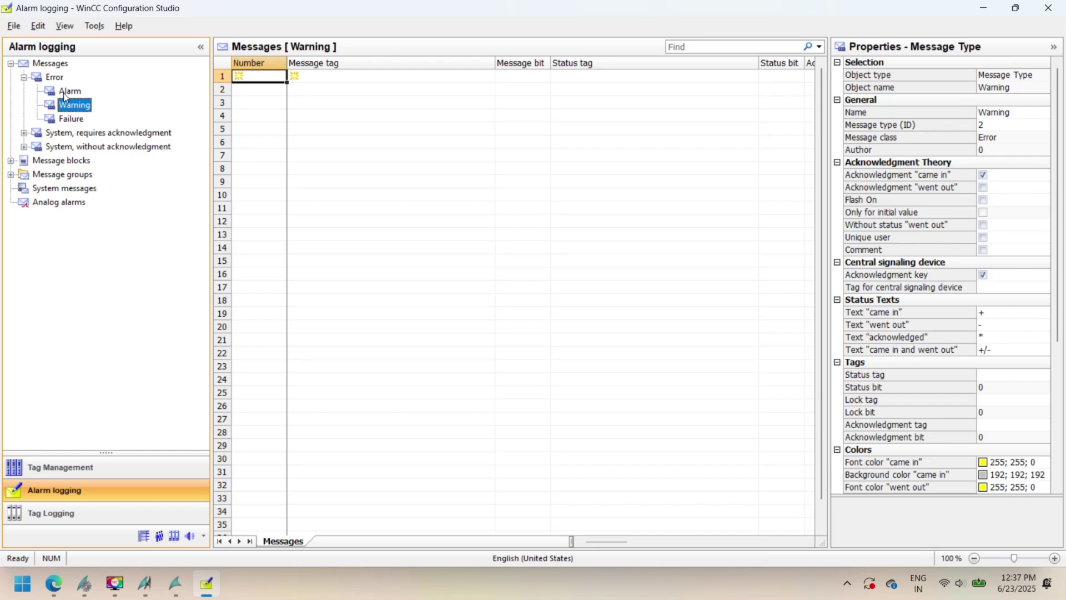
# Set the Alarm message type's 'came in' font colour to light green.
pyautogui.click(64, 93)
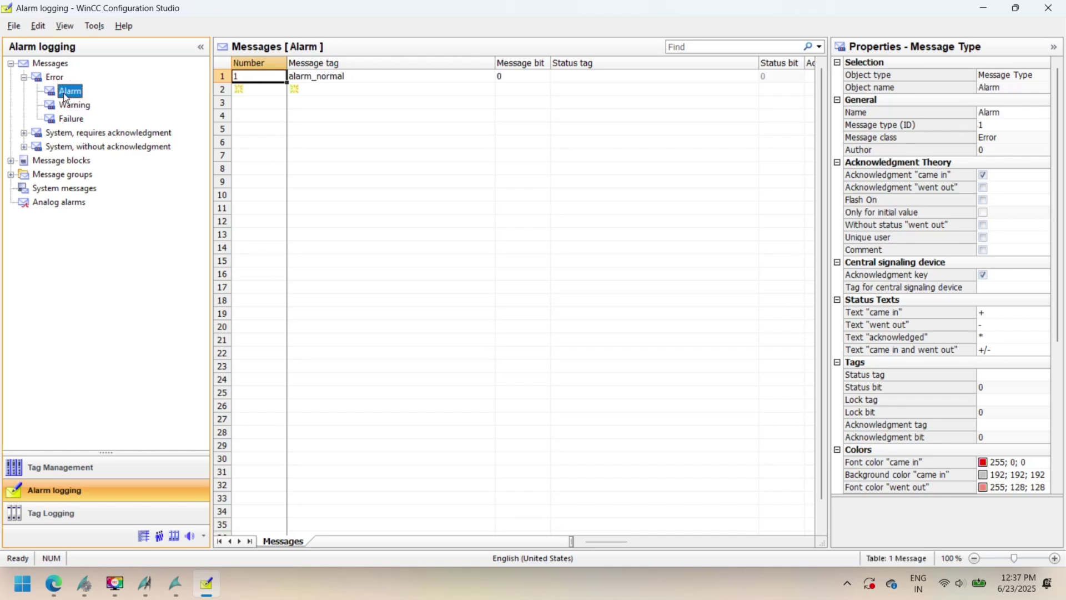
pyautogui.click(990, 463)
pyautogui.click(1045, 462)
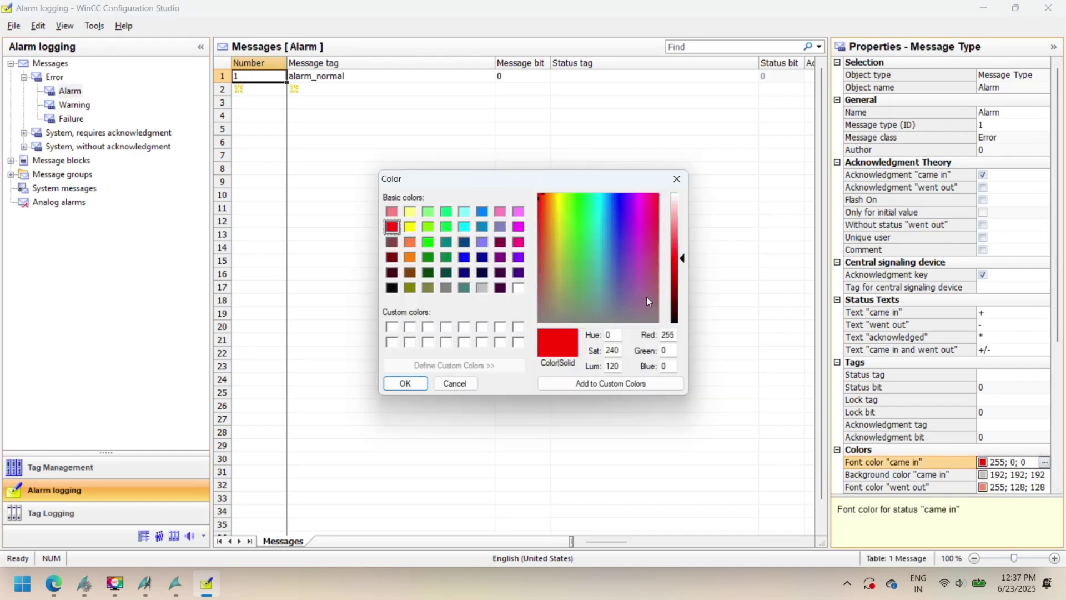
pyautogui.click(428, 226)
pyautogui.click(404, 383)
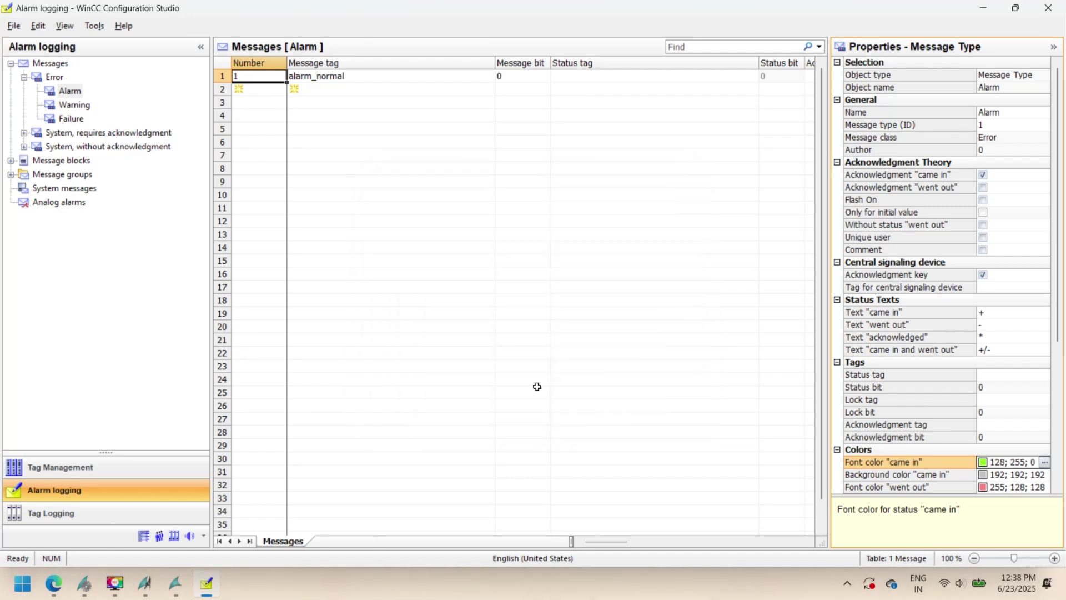
# Set the Alarm message type's 'went out' font colour to bright green.
pyautogui.click(984, 488)
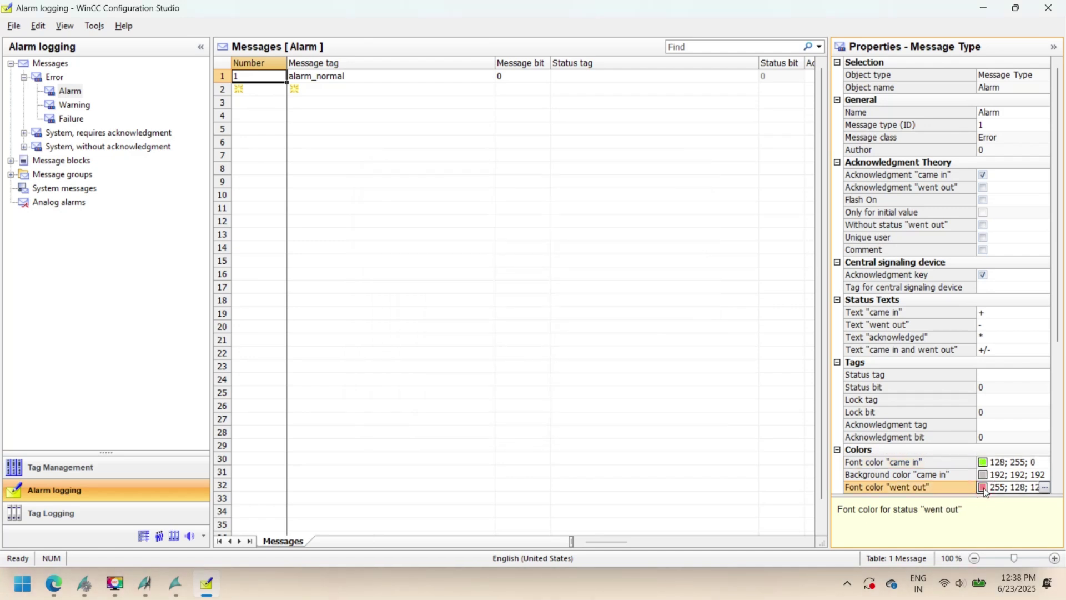
pyautogui.click(1045, 488)
pyautogui.click(427, 242)
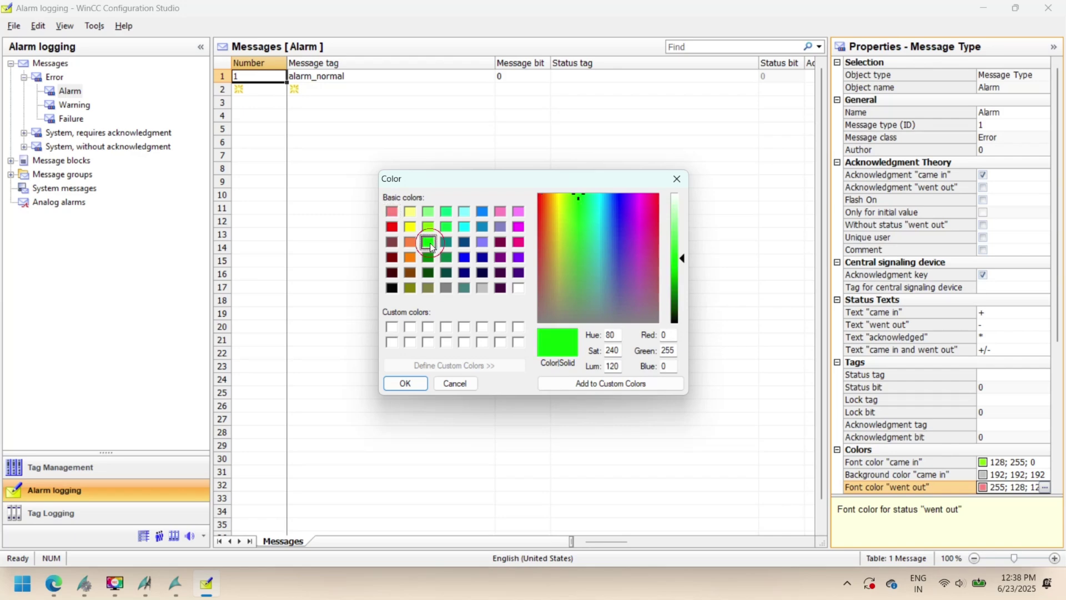
pyautogui.click(405, 383)
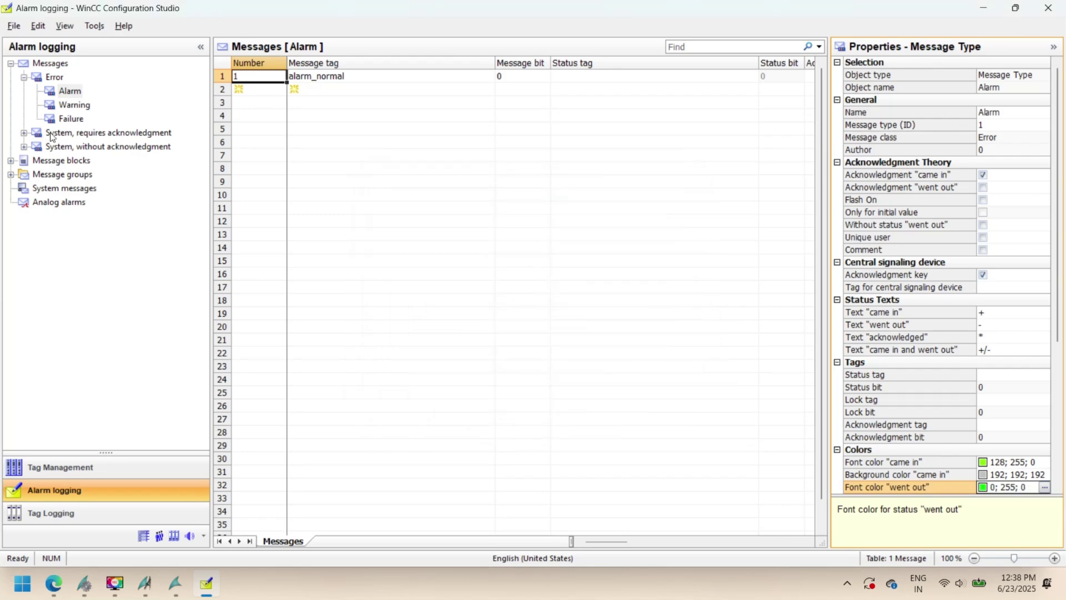
pyautogui.click(54, 77)
pyautogui.click(310, 102)
# Fill Error row 3 with tag alarm_warning, type Warning and text 'warning alarm'.
pyautogui.click(501, 103)
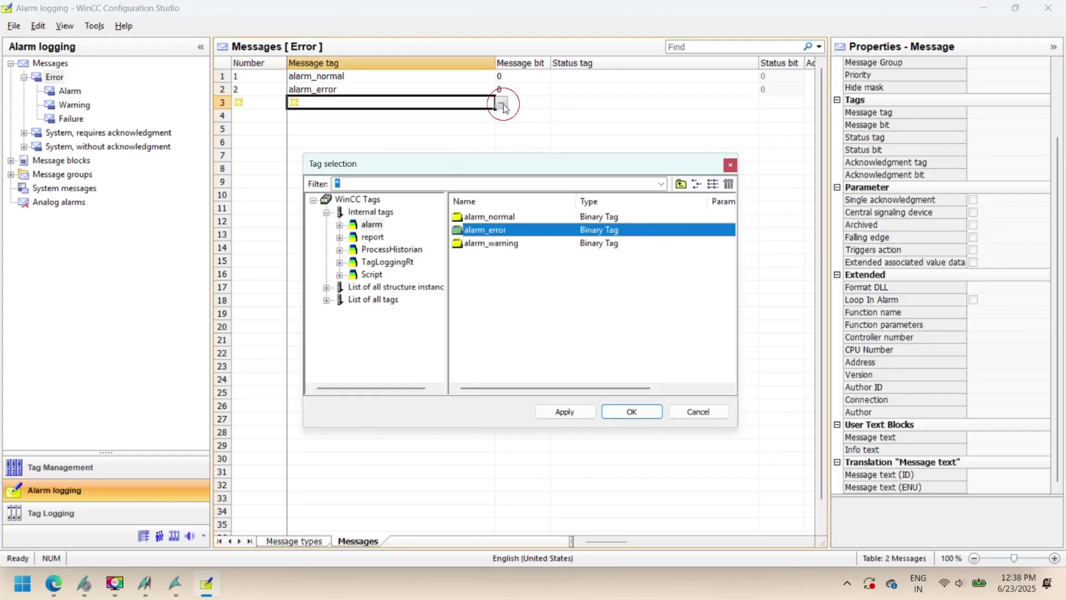
pyautogui.doubleClick(480, 241)
pyautogui.press('Tab')
pyautogui.press('Tab')
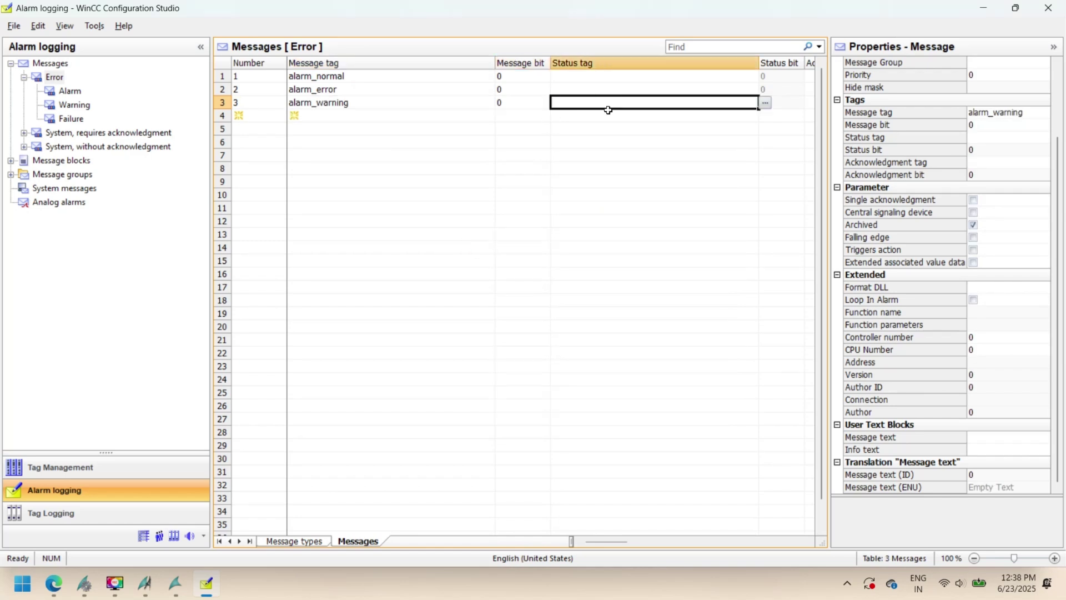
pyautogui.press('Tab')
pyautogui.press('Tab')
pyautogui.press('Tab')
pyautogui.press('Tab')
pyautogui.press('Tab')
pyautogui.click(790, 102)
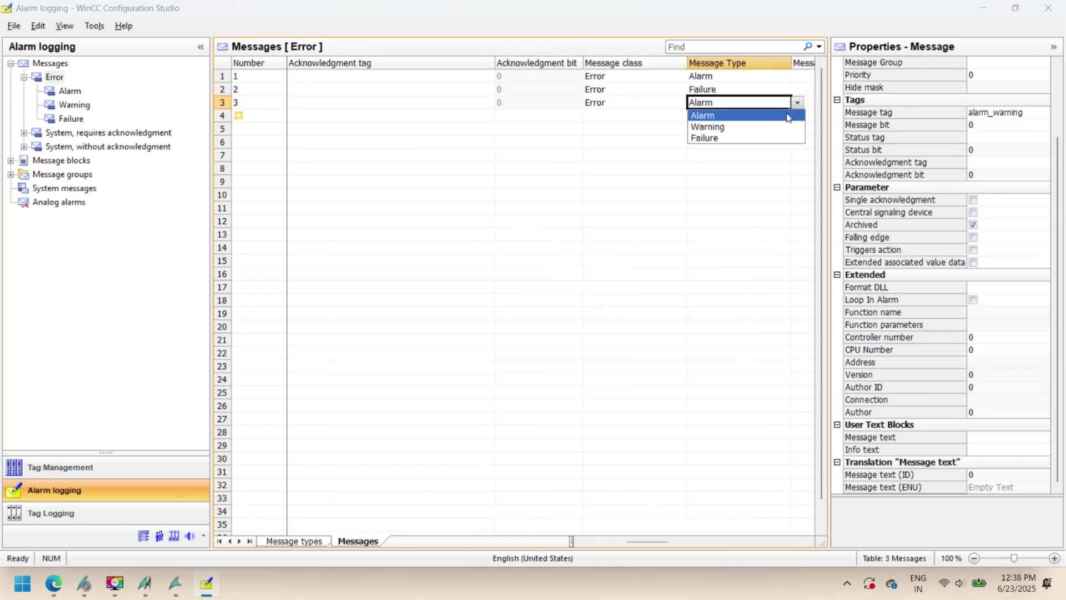
pyautogui.click(762, 126)
pyautogui.press('Tab')
pyautogui.press('Tab')
pyautogui.press('Tab')
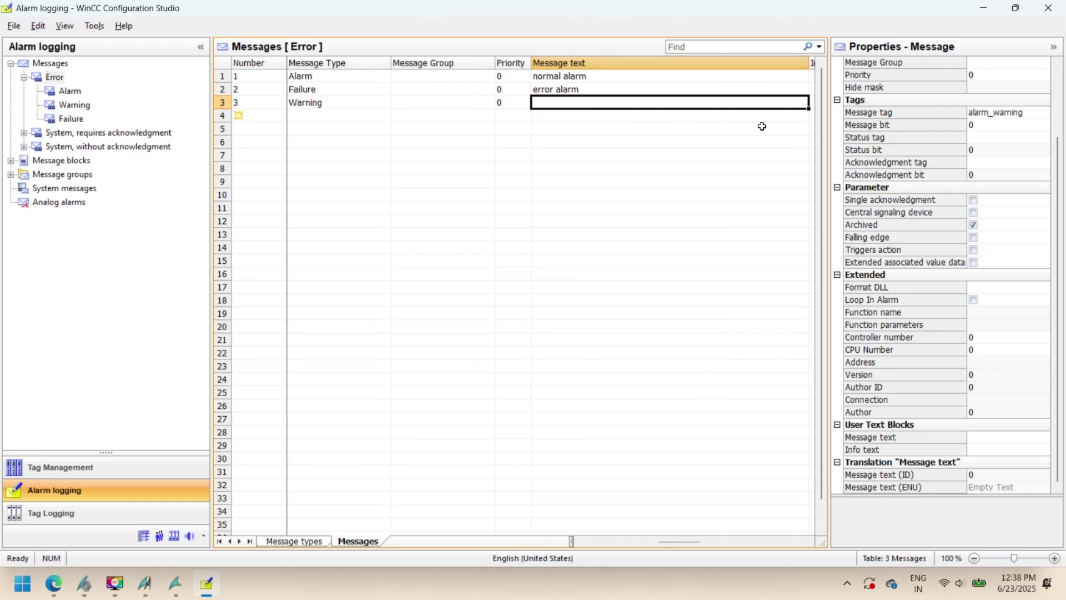
pyautogui.write('warning alarm')
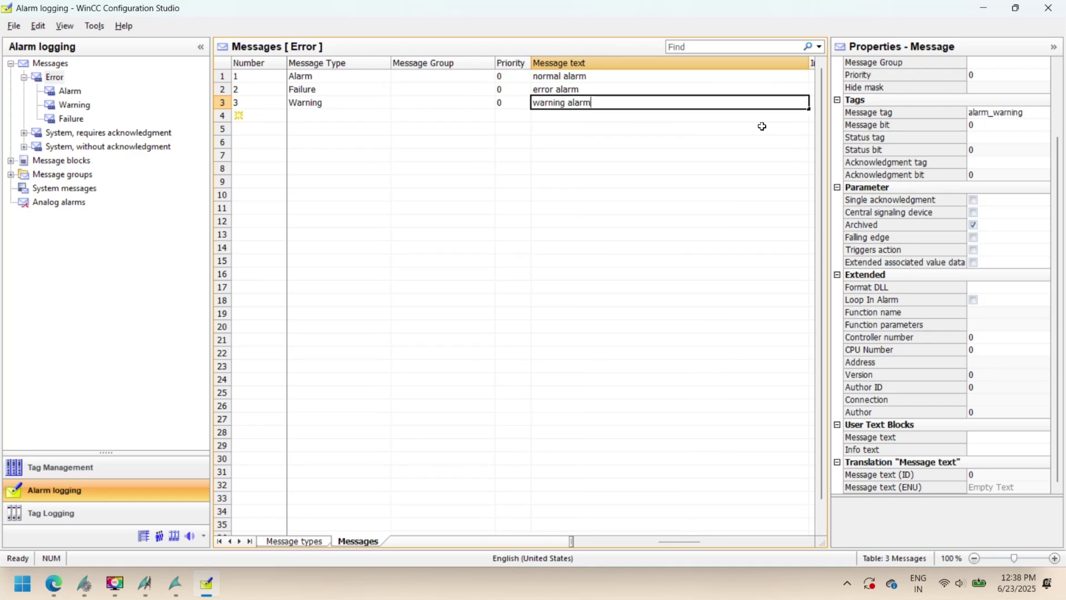
pyautogui.press('Return')
pyautogui.click(72, 92)
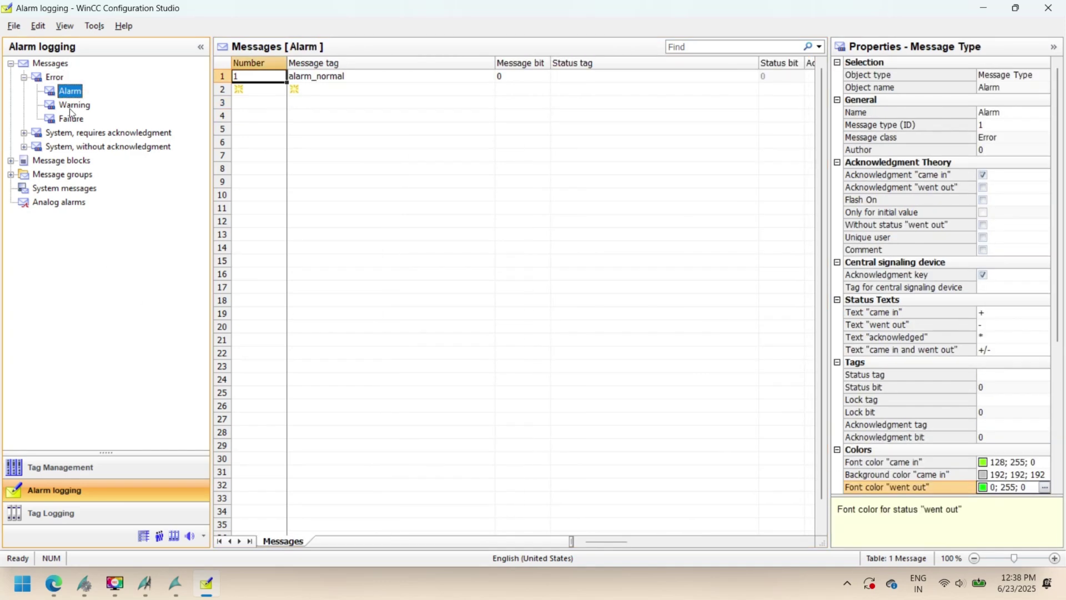
# Review the Warning type's yellow 'came in' and 'went out' font colours.
pyautogui.click(73, 105)
pyautogui.click(993, 470)
pyautogui.click(1003, 490)
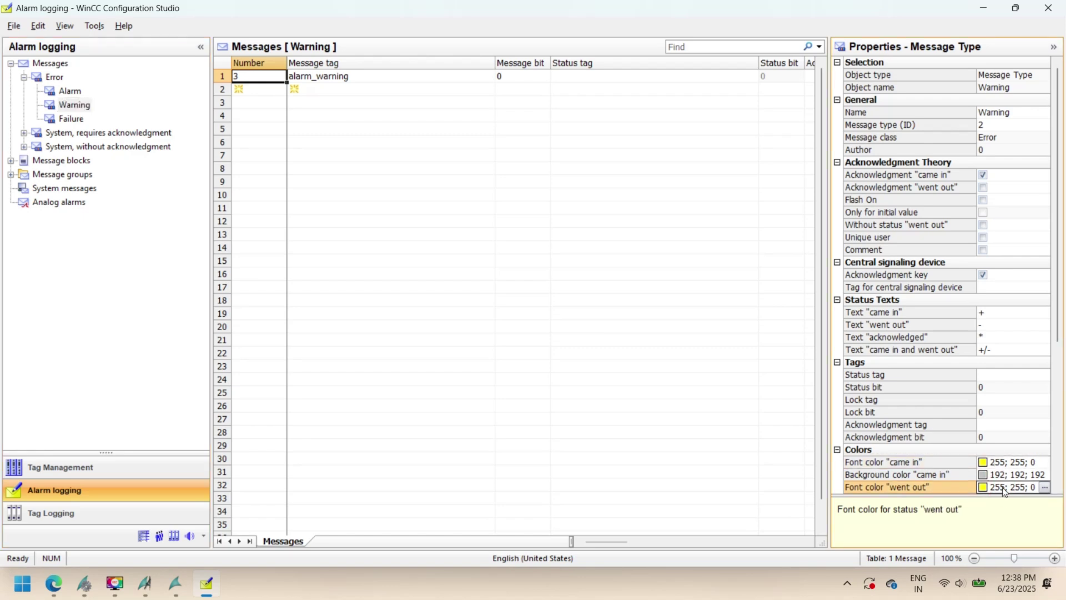
# Review the Failure type's red font colour unchanged, then show the Analog alarms table.
pyautogui.click(65, 119)
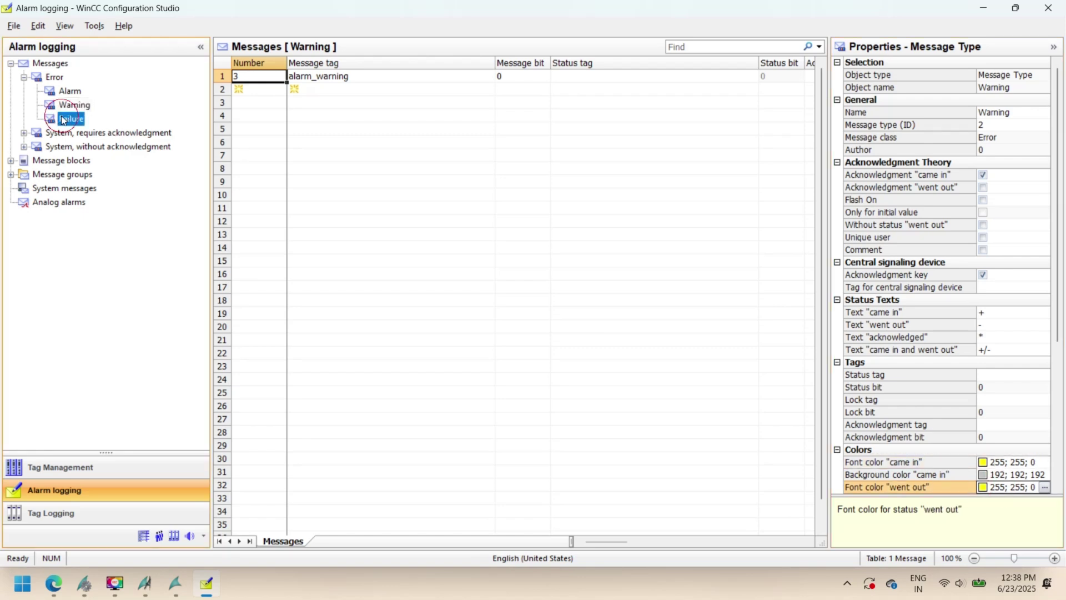
pyautogui.click(984, 465)
pyautogui.click(1045, 462)
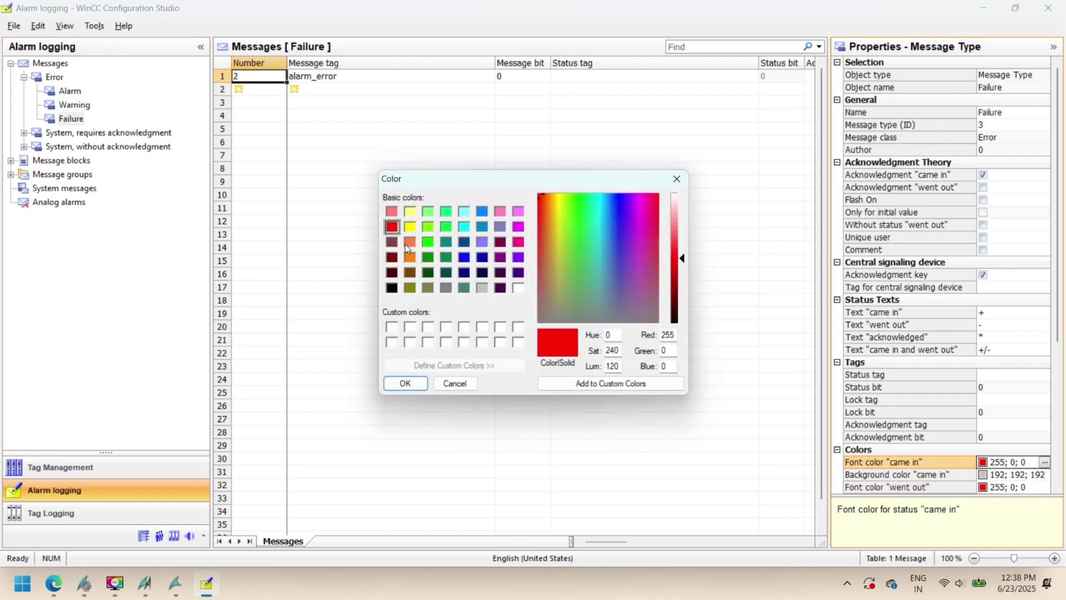
pyautogui.click(405, 383)
pyautogui.click(262, 220)
# Add limit row 1 on tag temperature with message number 6 and High limit comparison.
pyautogui.click(59, 201)
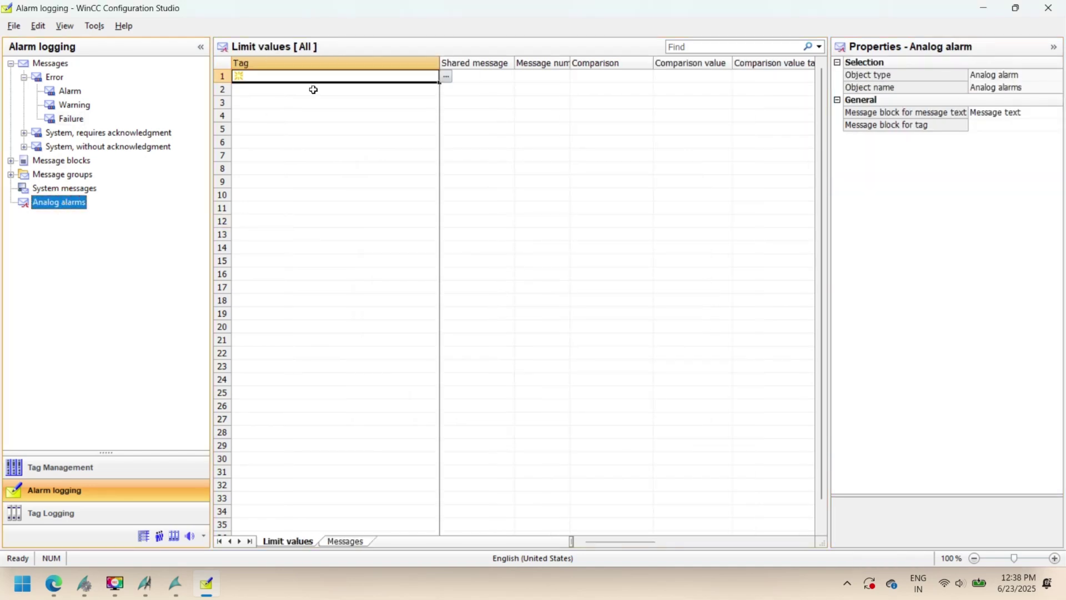
pyautogui.click(447, 77)
pyautogui.doubleClick(485, 222)
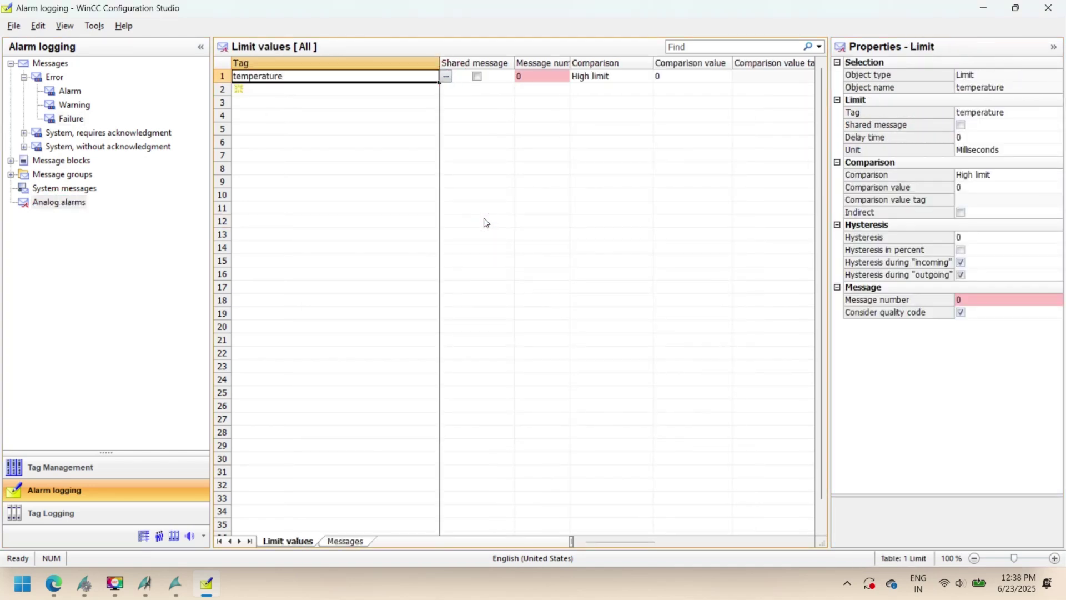
pyautogui.click(536, 87)
pyautogui.doubleClick(536, 75)
pyautogui.write('6')
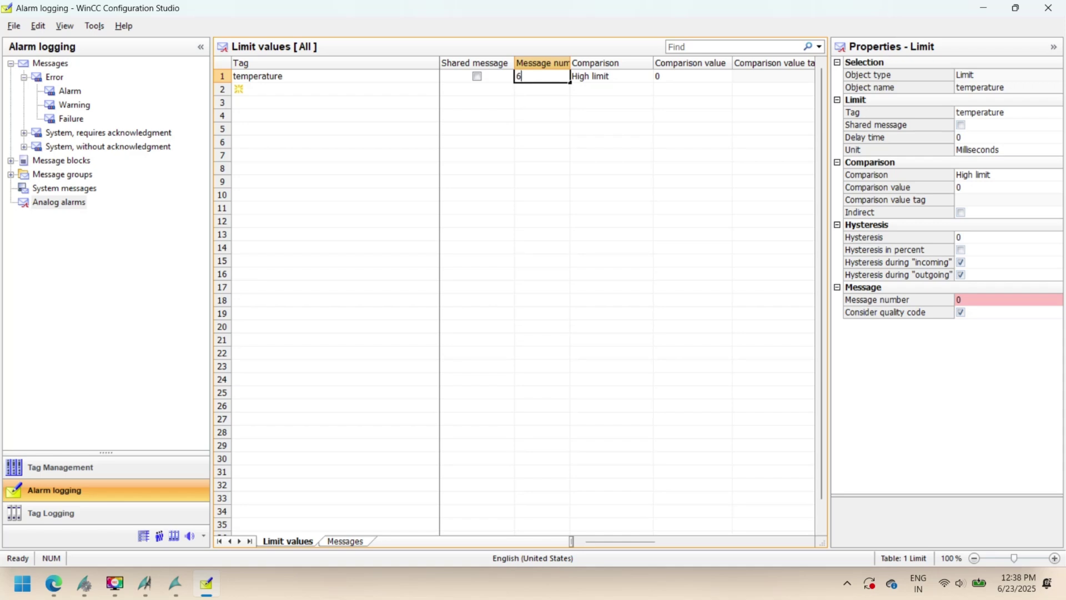
pyautogui.press('Return')
pyautogui.click(614, 77)
pyautogui.click(680, 78)
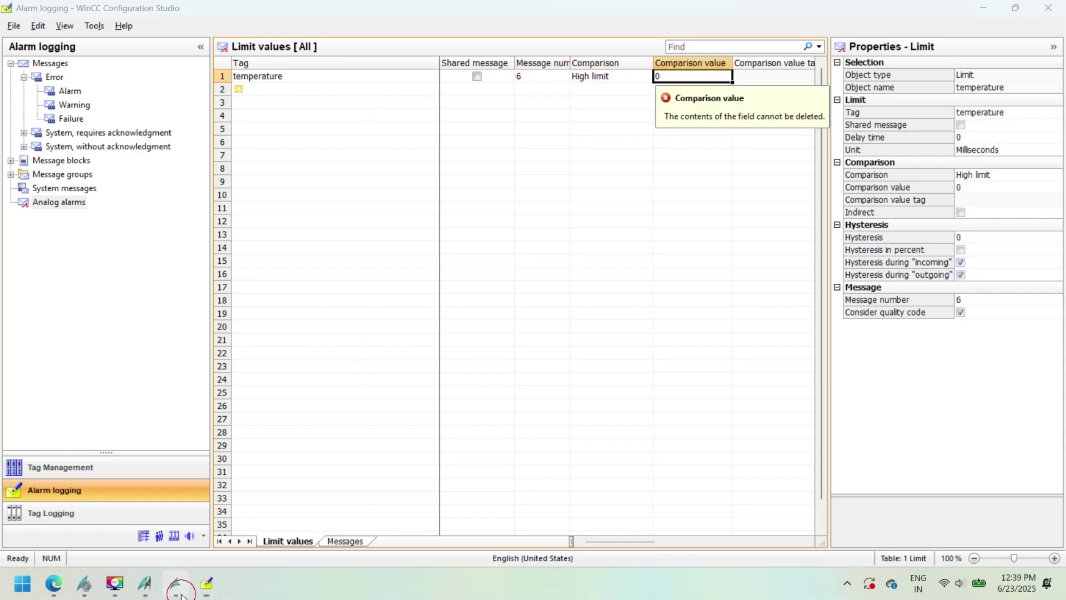
pyautogui.click(144, 584)
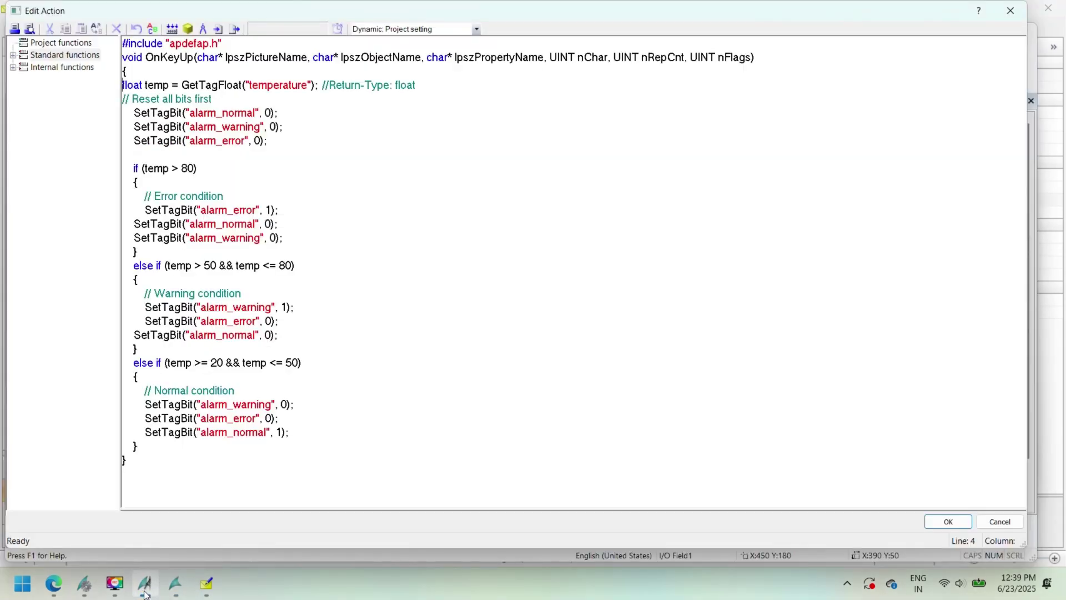
pyautogui.click(206, 583)
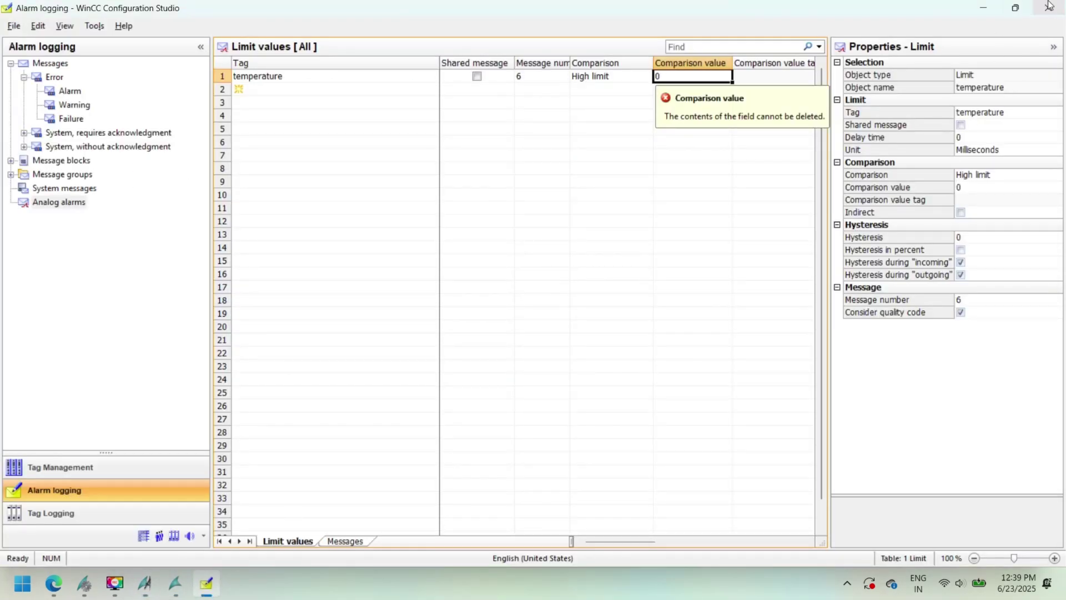
# Rearrange the windows and enter 50 as the temperature high-limit comparison value.
pyautogui.click(1017, 10)
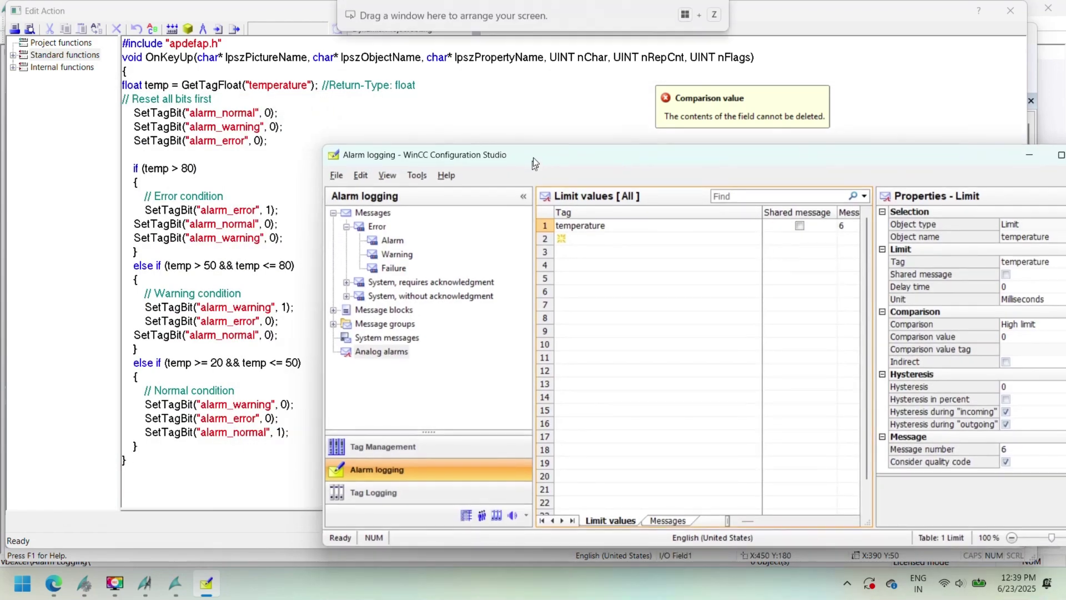
pyautogui.moveTo(305, 107); pyautogui.dragTo(533, 143)
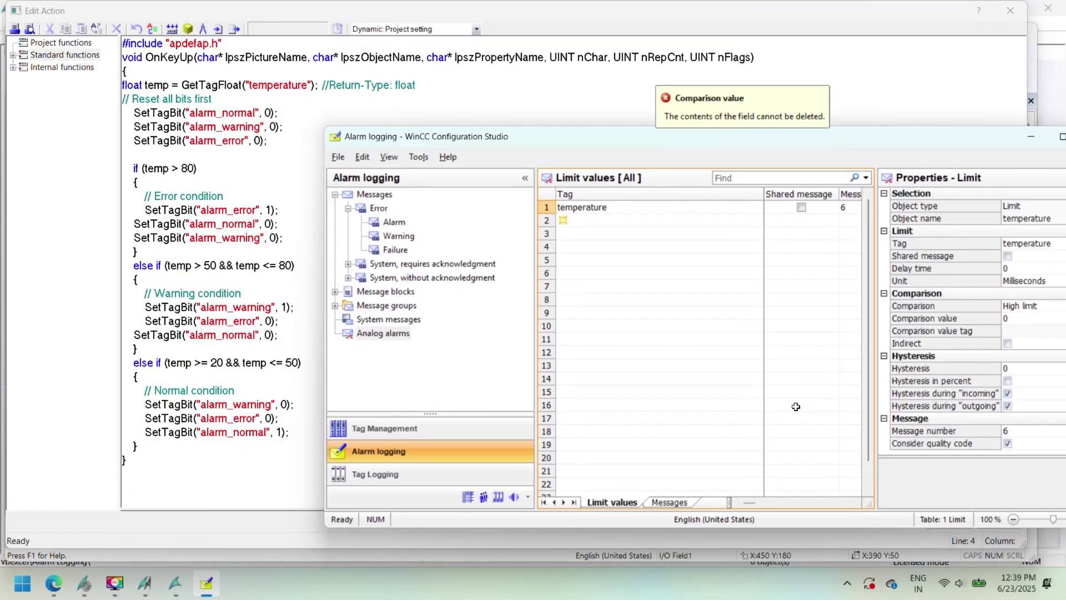
pyautogui.moveTo(885, 297); pyautogui.dragTo(1055, 286)
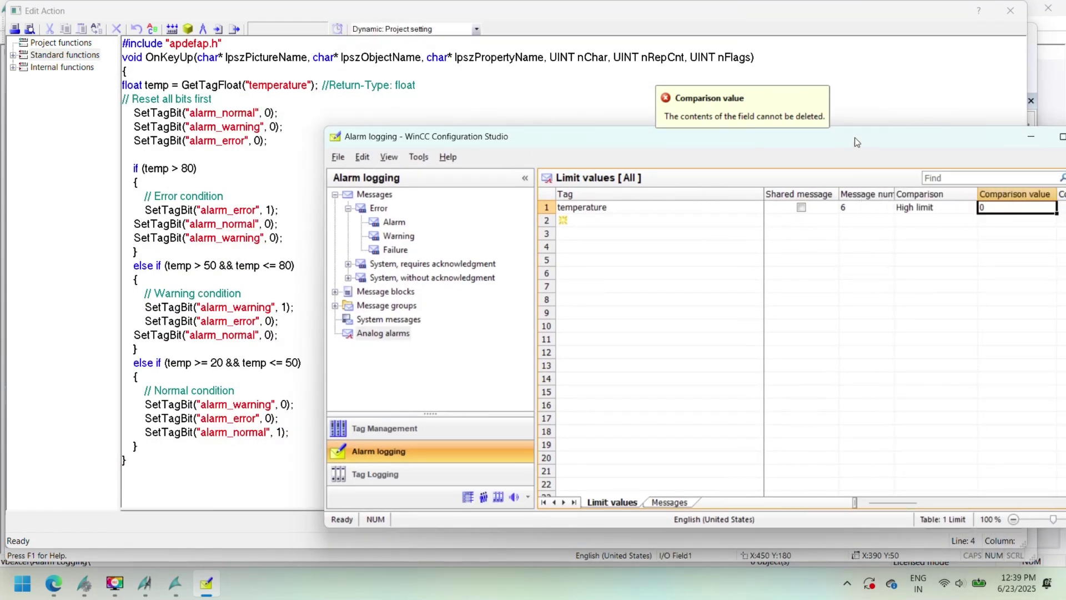
pyautogui.moveTo(854, 143); pyautogui.dragTo(818, 142)
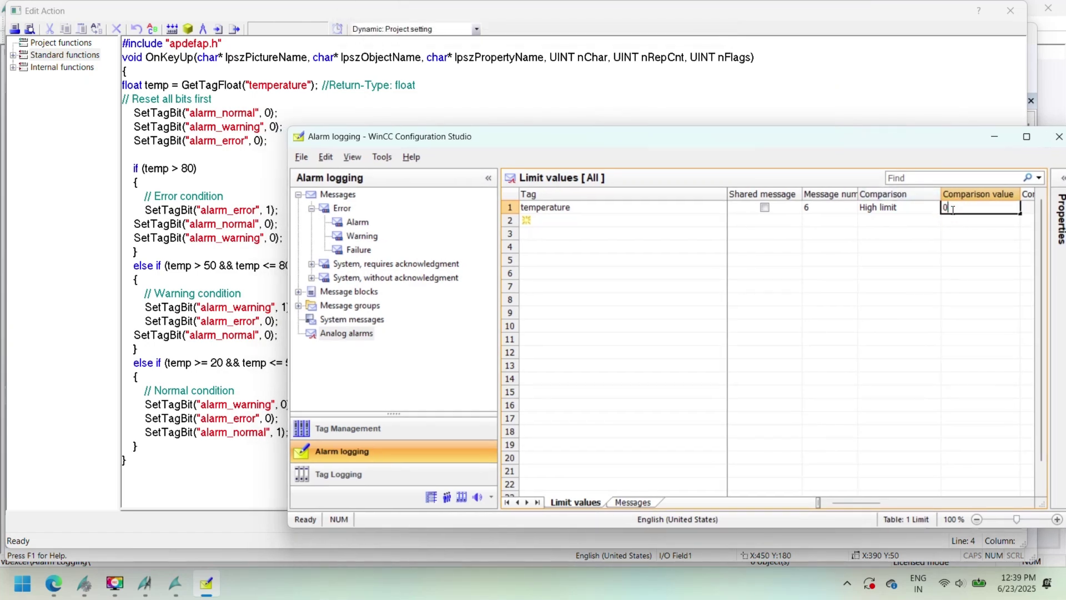
pyautogui.write('50')
pyautogui.press('Return')
# Duplicate the temperature limit into a second row set to Low limit 20.
pyautogui.click(886, 218)
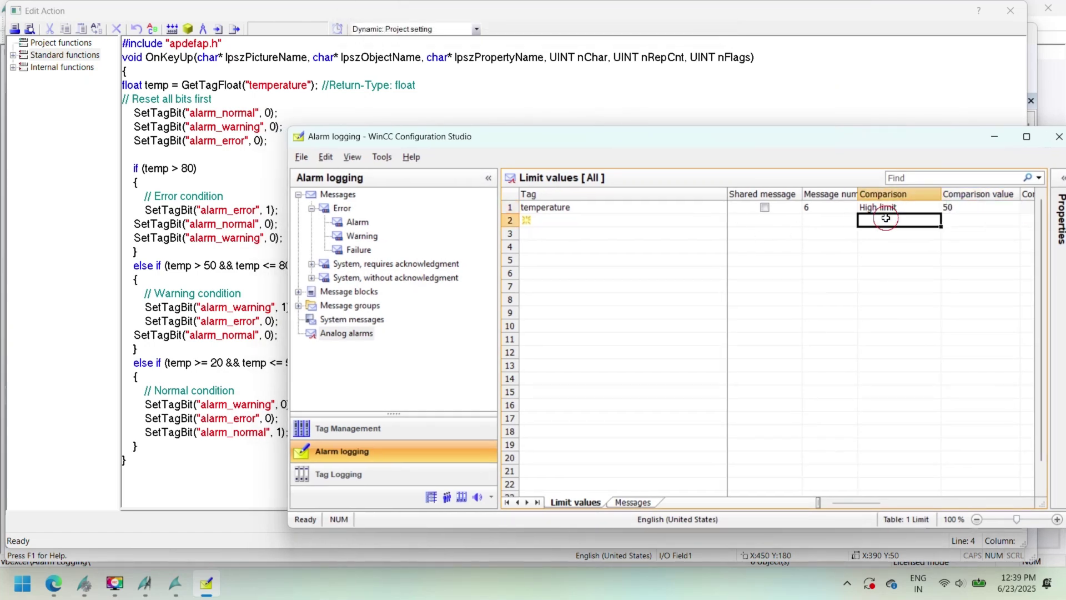
pyautogui.click(510, 208)
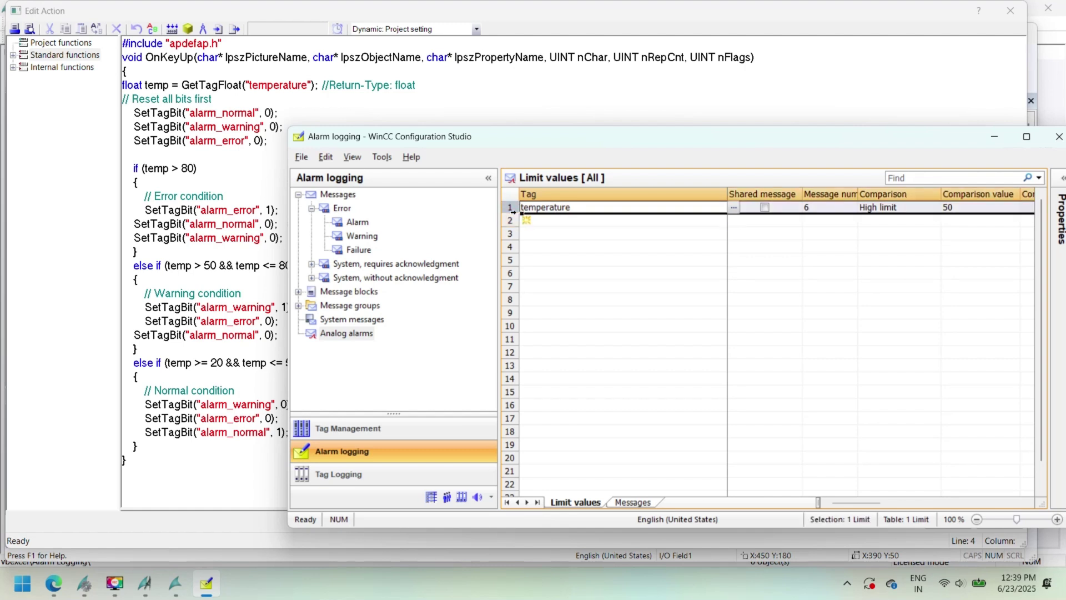
pyautogui.hotkey('ctrl', 'v')
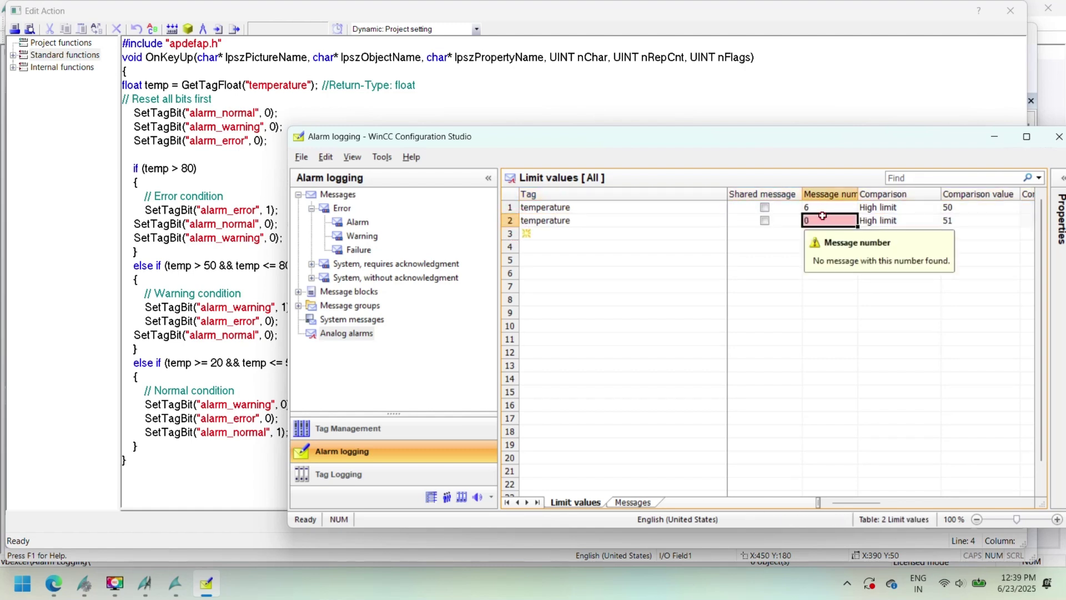
pyautogui.doubleClick(823, 220)
pyautogui.write('7')
pyautogui.click(886, 220)
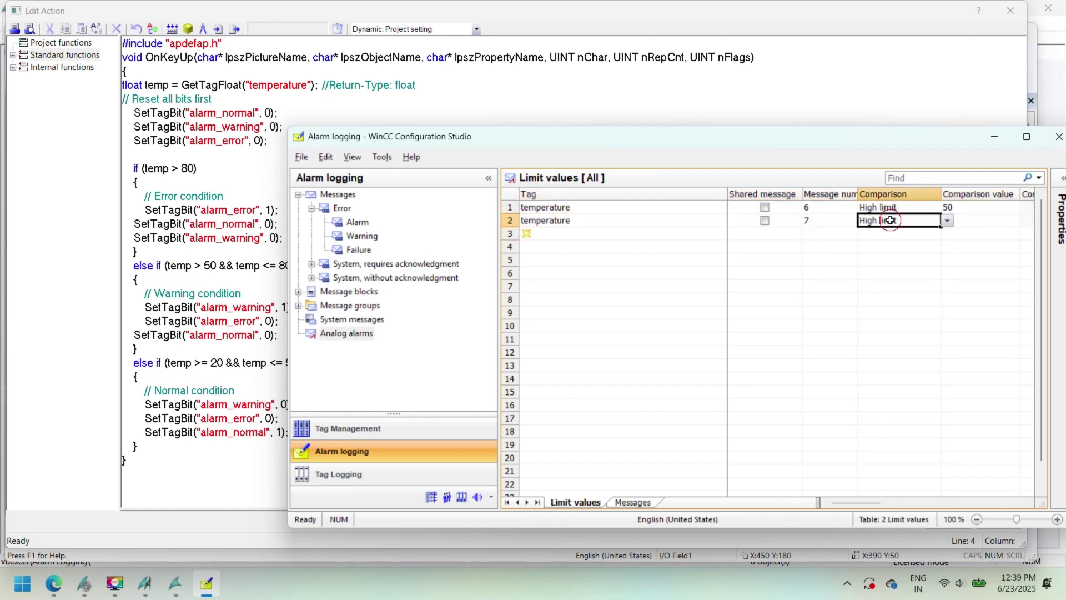
pyautogui.click(947, 221)
pyautogui.click(917, 245)
pyautogui.doubleClick(959, 221)
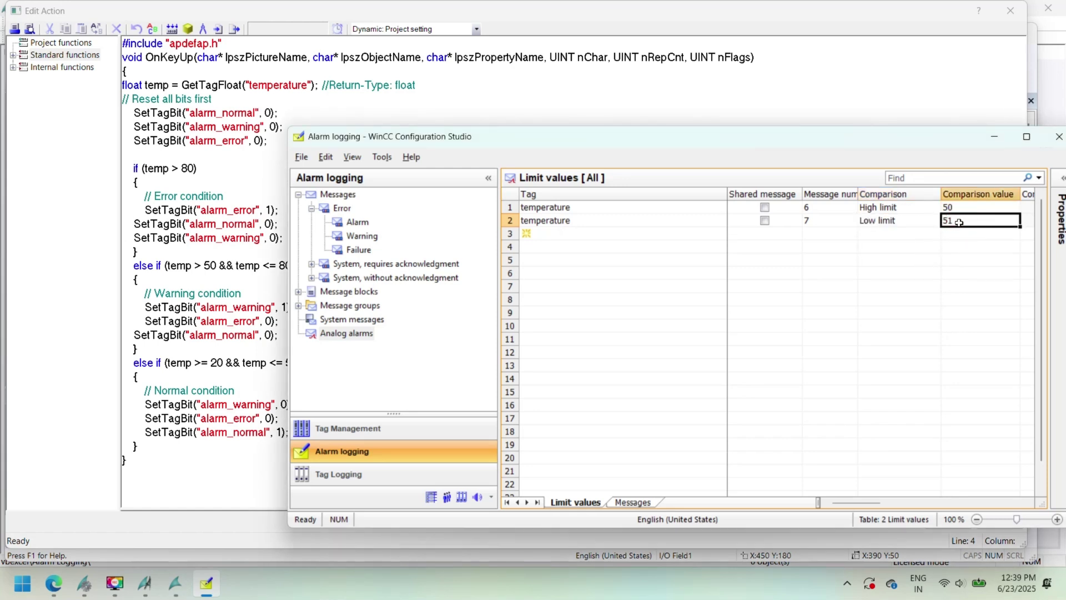
pyautogui.write('0')
pyautogui.press('Return')
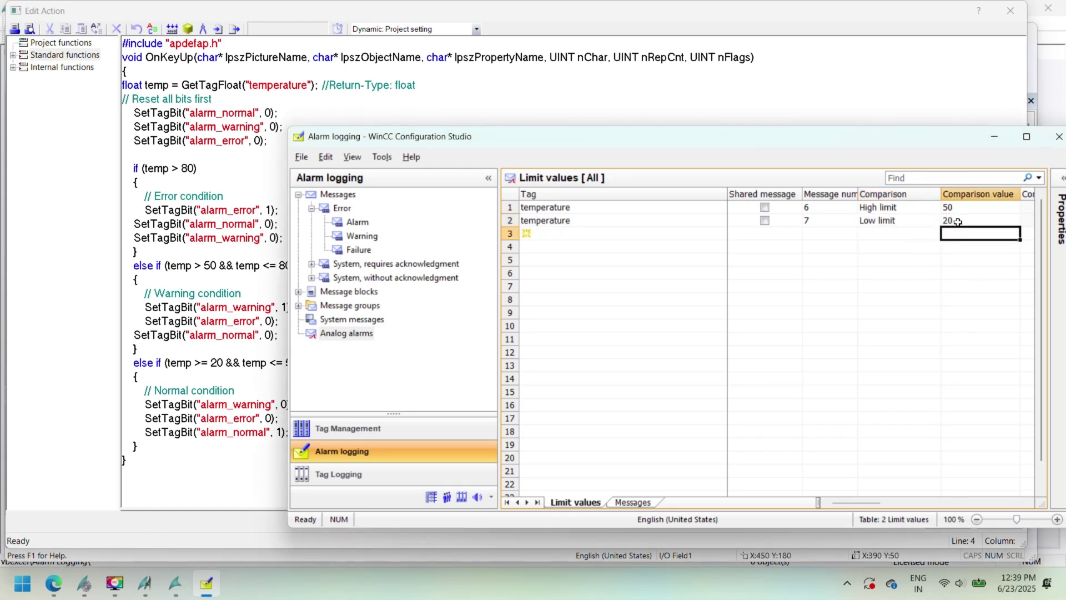
# Review the first temperature limit's delay time and unit settings.
pyautogui.click(920, 216)
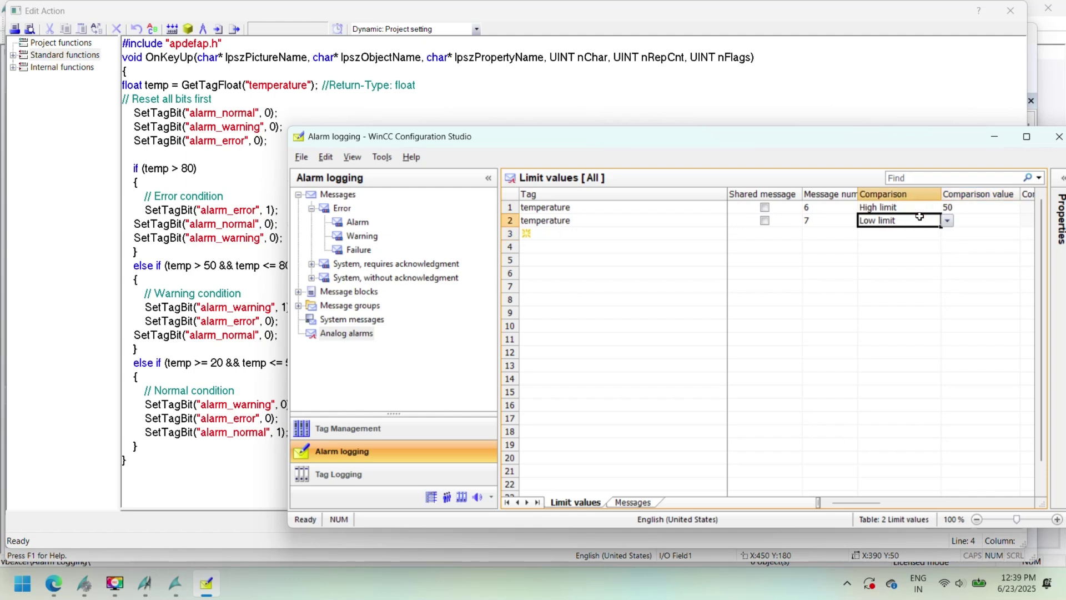
pyautogui.press('Right')
pyautogui.press('Right')
pyautogui.press('Right')
pyautogui.press('Up')
pyautogui.press('Right')
pyautogui.press('Right')
pyautogui.press('Right')
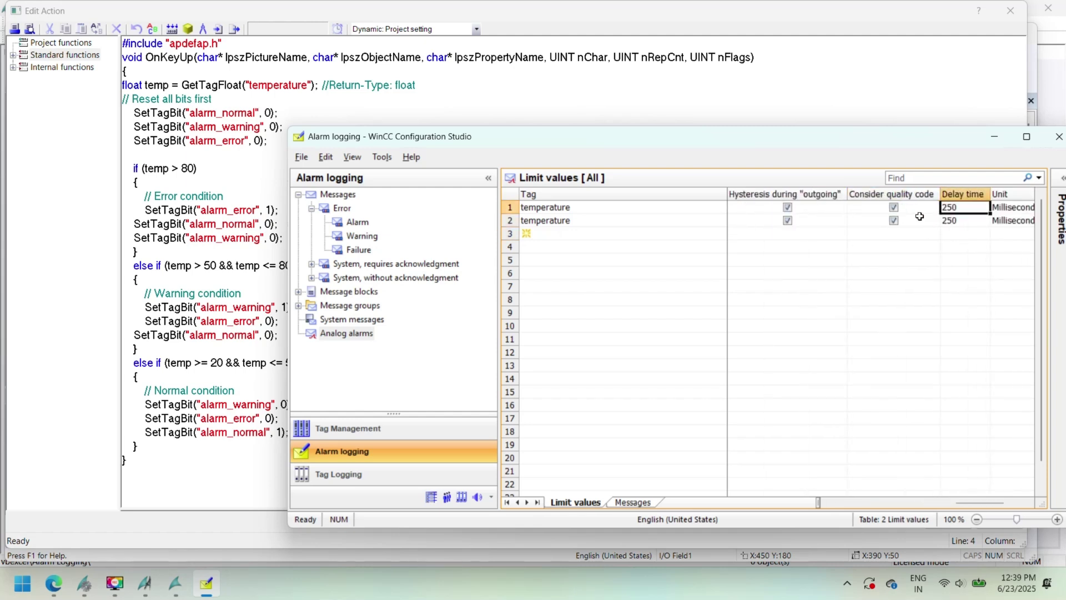
pyautogui.press('Right')
pyautogui.press('Left')
pyautogui.press('Left')
pyautogui.press('Left')
pyautogui.press('Left')
pyautogui.press('Left')
pyautogui.press('Left')
pyautogui.press('Left')
pyautogui.press('Left')
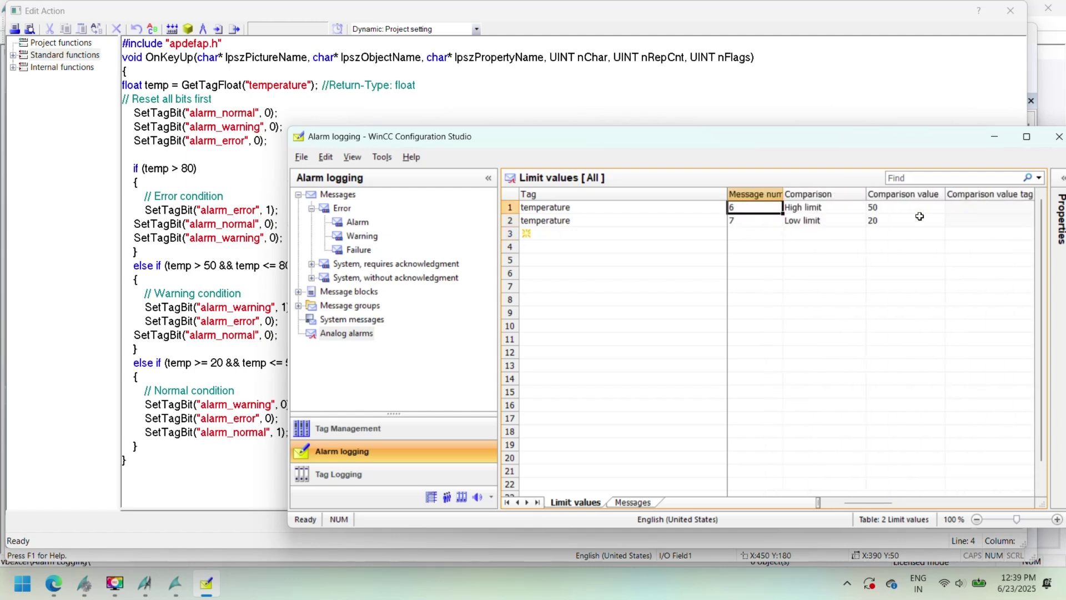
pyautogui.press('Left')
pyautogui.press('Left')
pyautogui.press('Down')
pyautogui.press('Down')
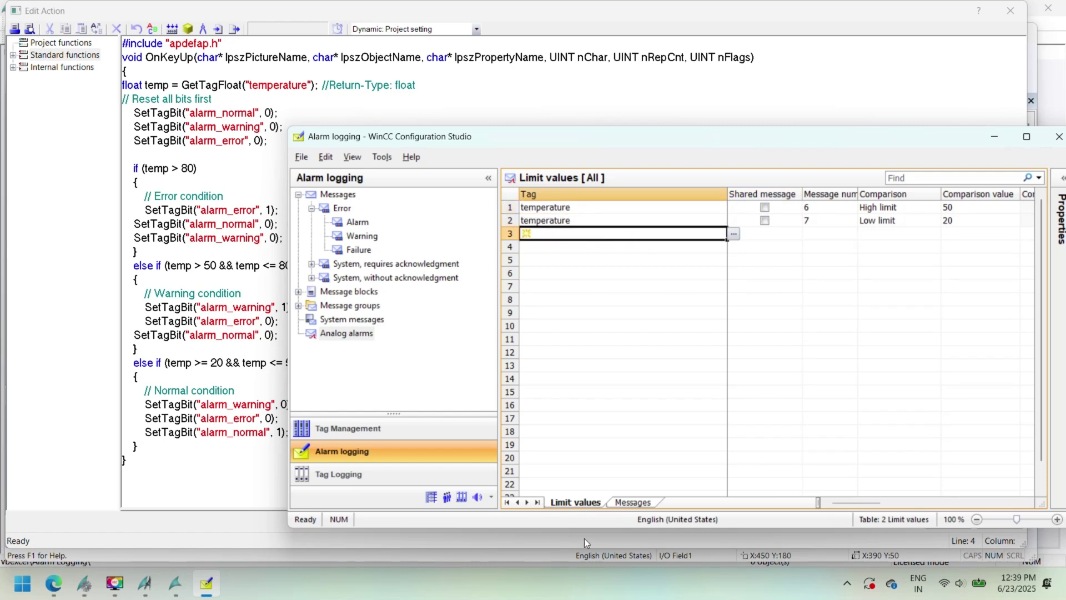
# Set the second analog alarm message's type to Alarm.
pyautogui.click(633, 502)
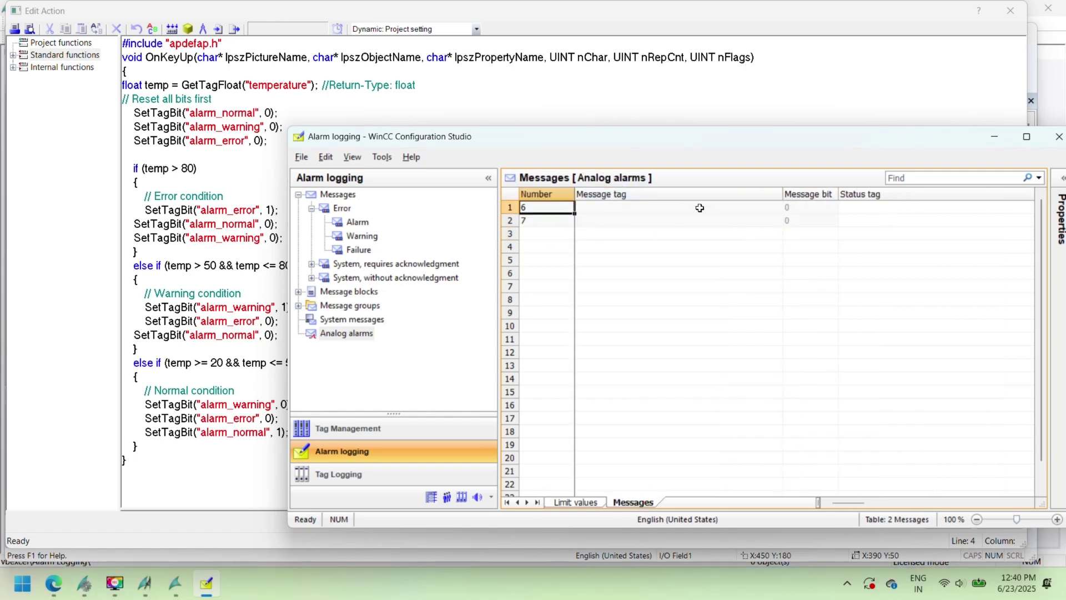
pyautogui.press('Right')
pyautogui.press('Right')
pyautogui.press('Right')
pyautogui.press('Right')
pyautogui.press('Right')
pyautogui.press('Right')
pyautogui.press('Right')
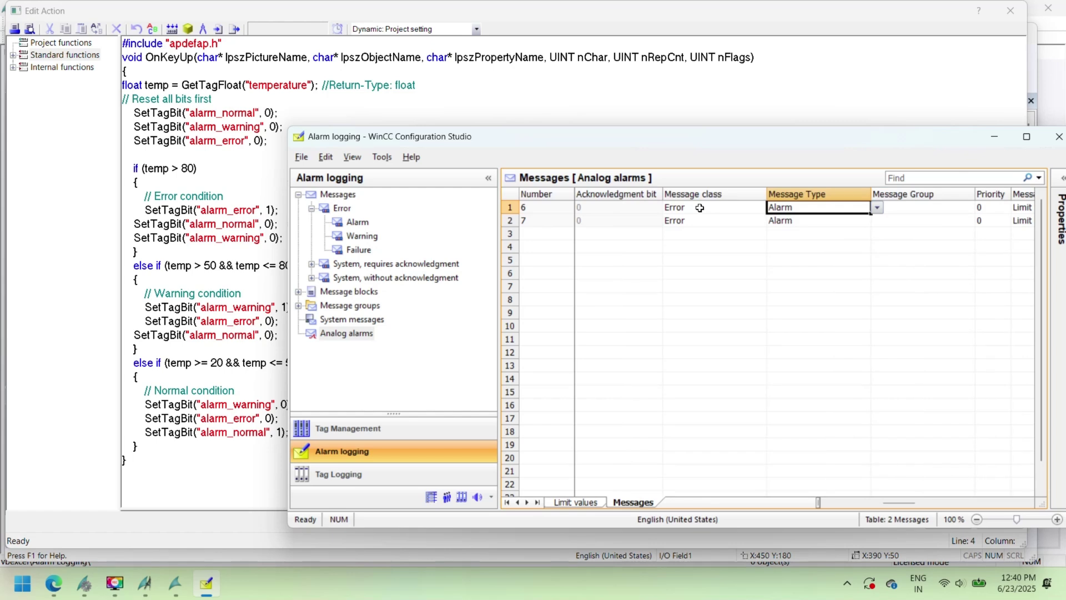
pyautogui.click(877, 208)
pyautogui.click(875, 220)
pyautogui.click(583, 502)
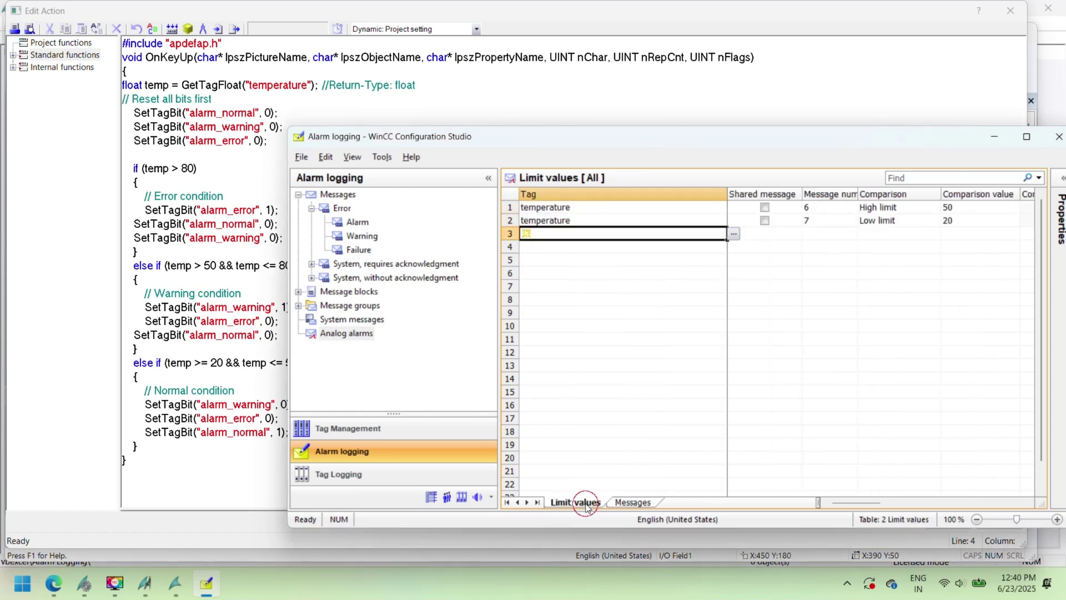
# Discard the empty new limit row and reconfirm the high limit of 50.
pyautogui.click(534, 236)
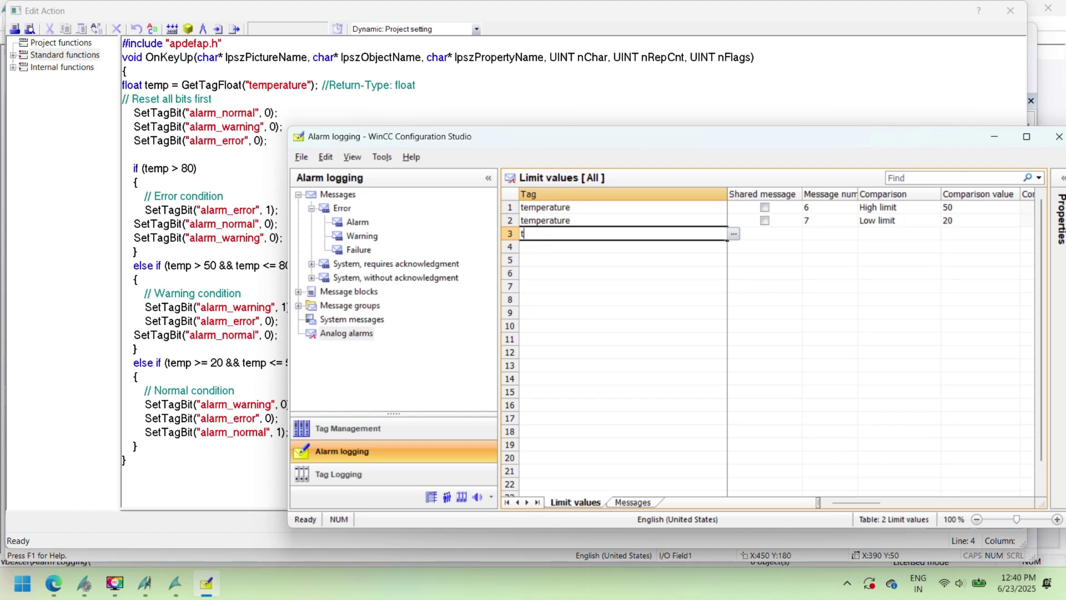
pyautogui.press('Up')
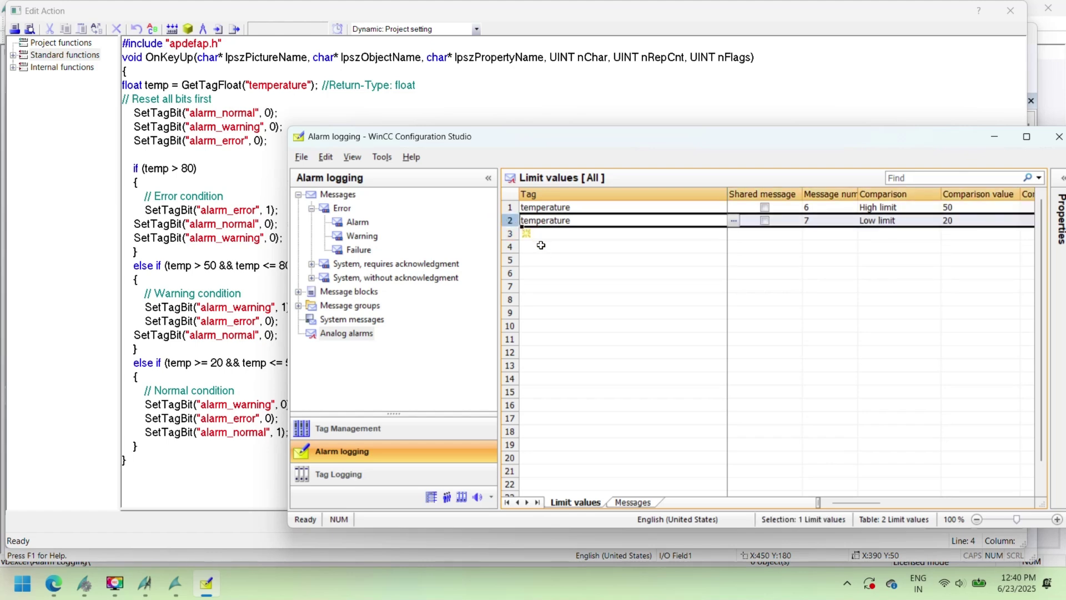
pyautogui.click(541, 245)
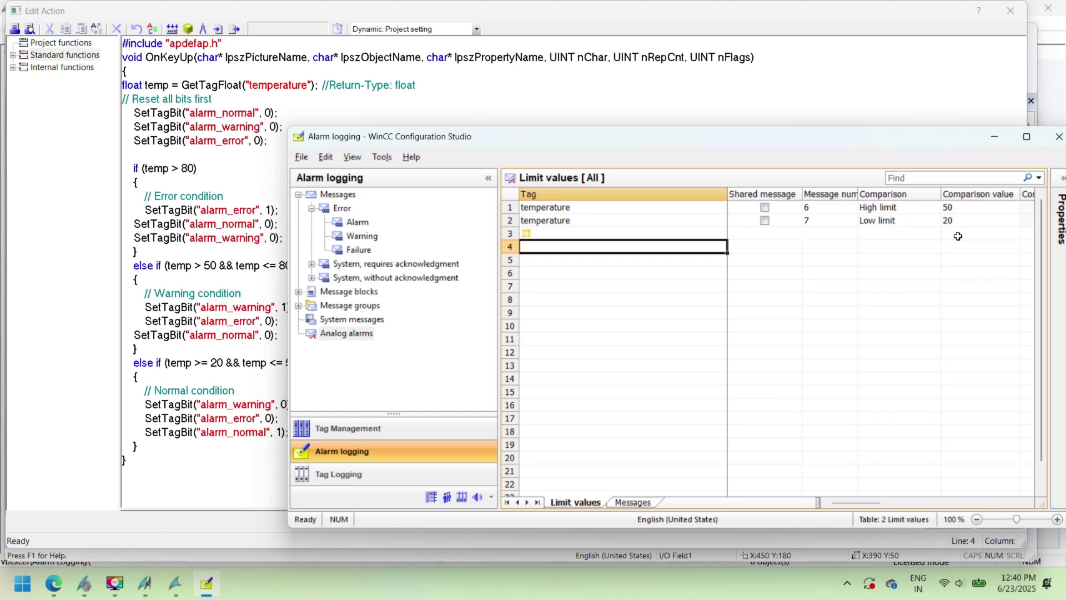
pyautogui.click(955, 208)
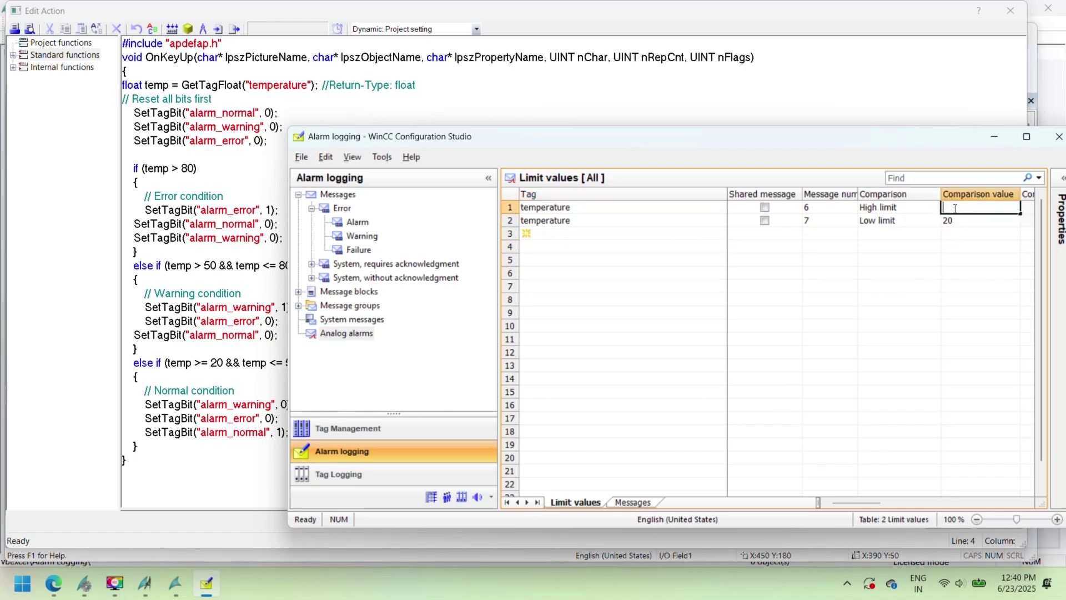
pyautogui.write('50')
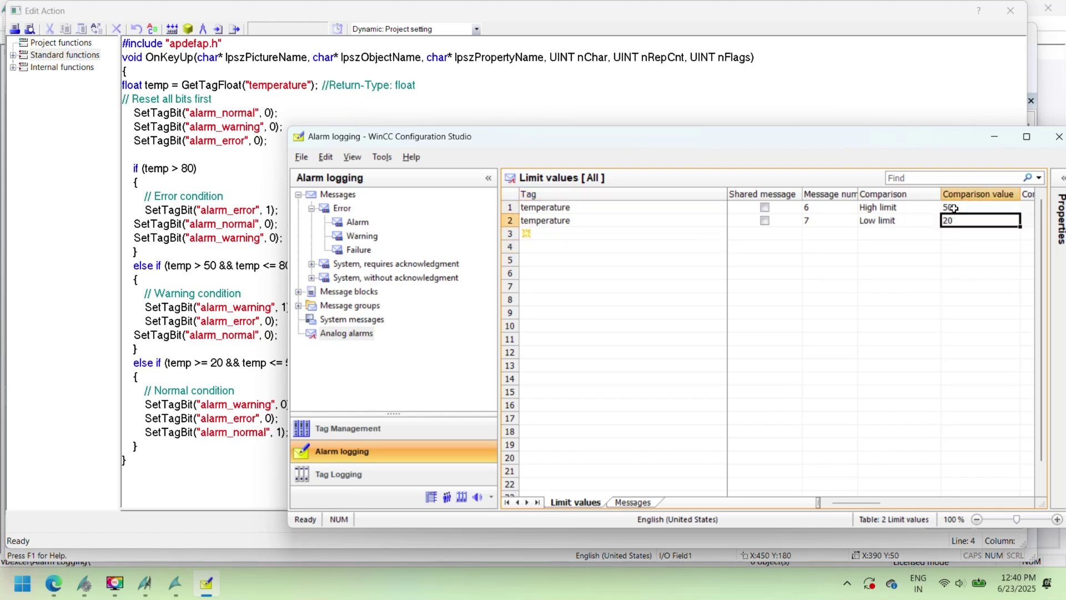
pyautogui.click(817, 297)
pyautogui.click(595, 233)
# Keep Low limit as the second row's comparison and close Alarm Logging configuration.
pyautogui.click(910, 220)
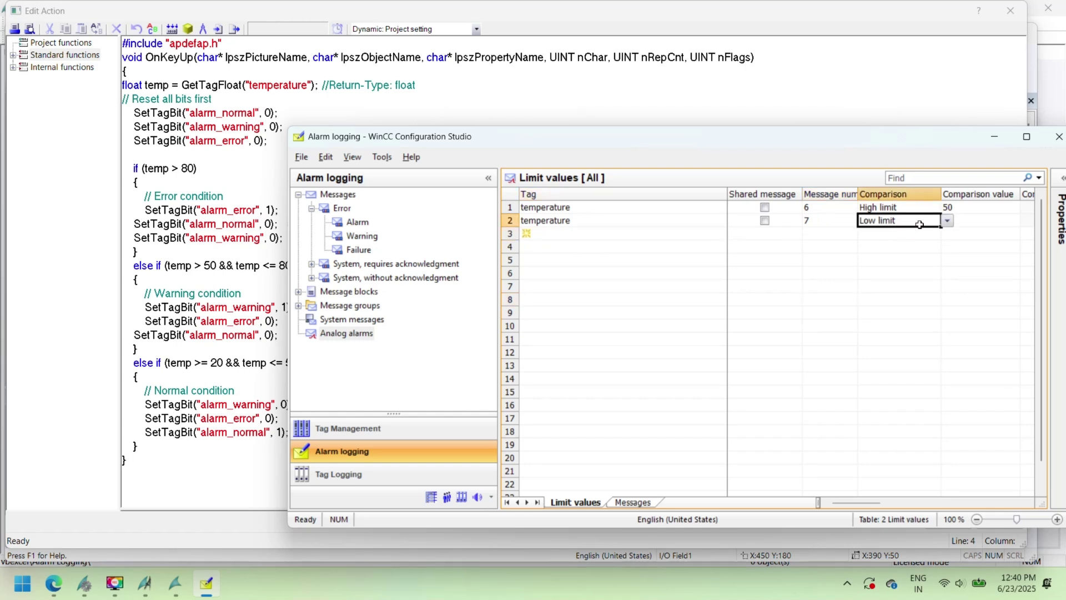
pyautogui.click(949, 221)
pyautogui.click(947, 222)
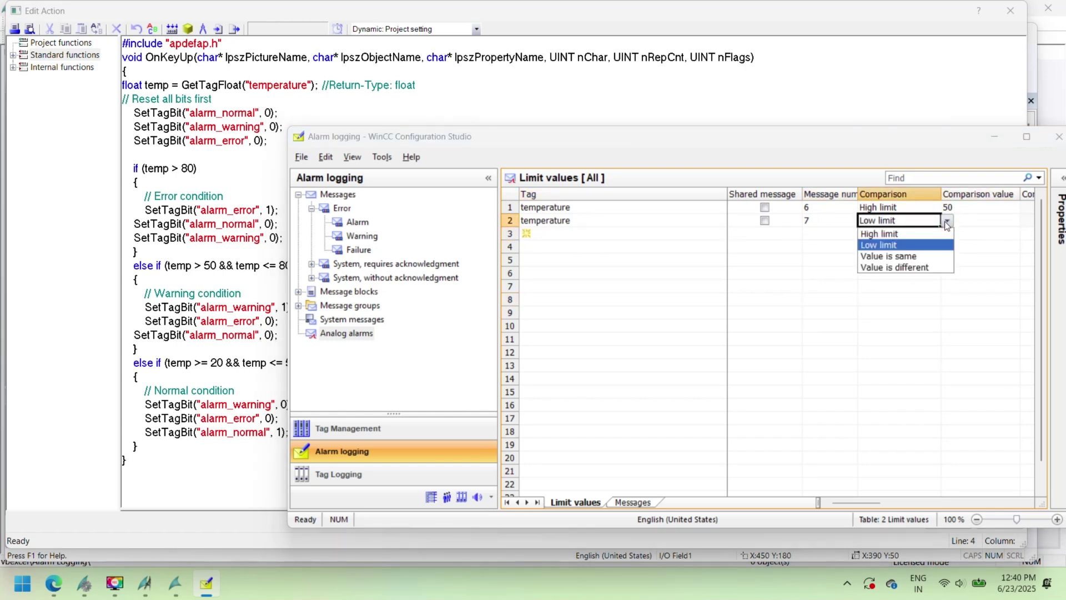
pyautogui.click(825, 260)
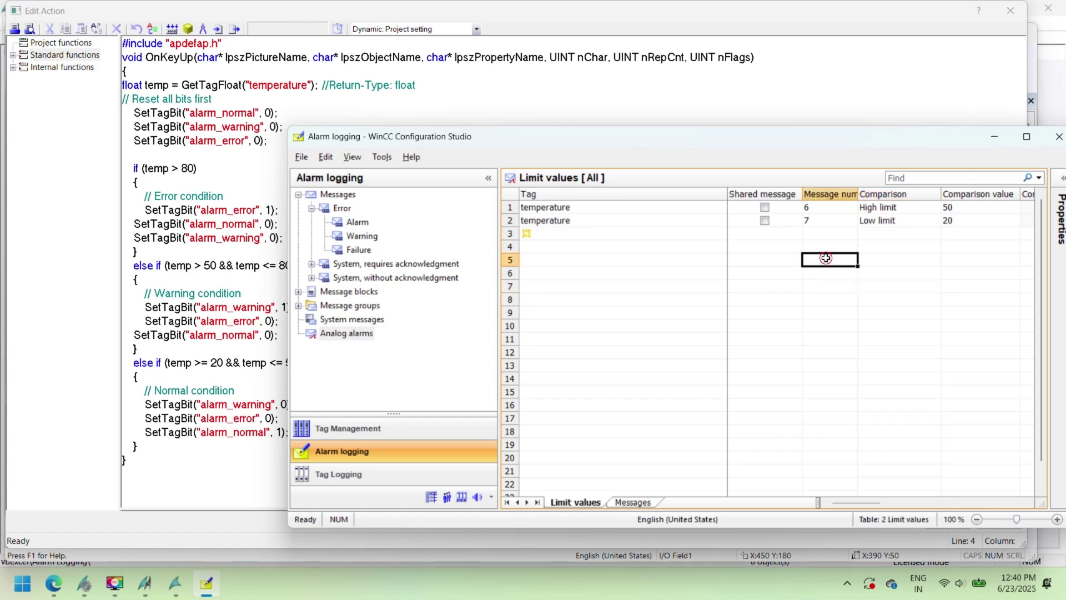
pyautogui.click(829, 448)
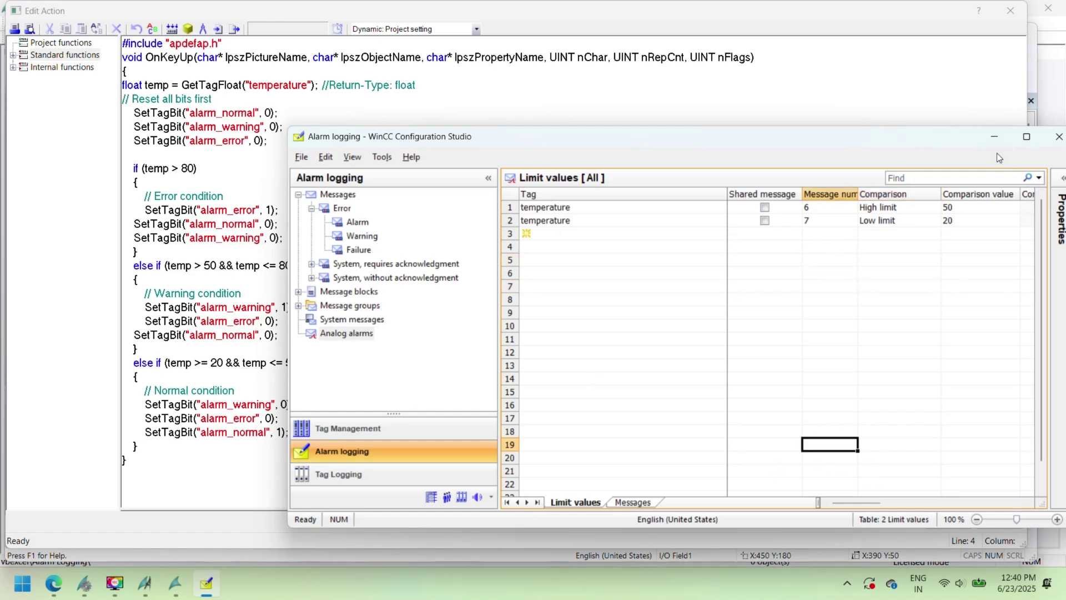
pyautogui.click(1059, 137)
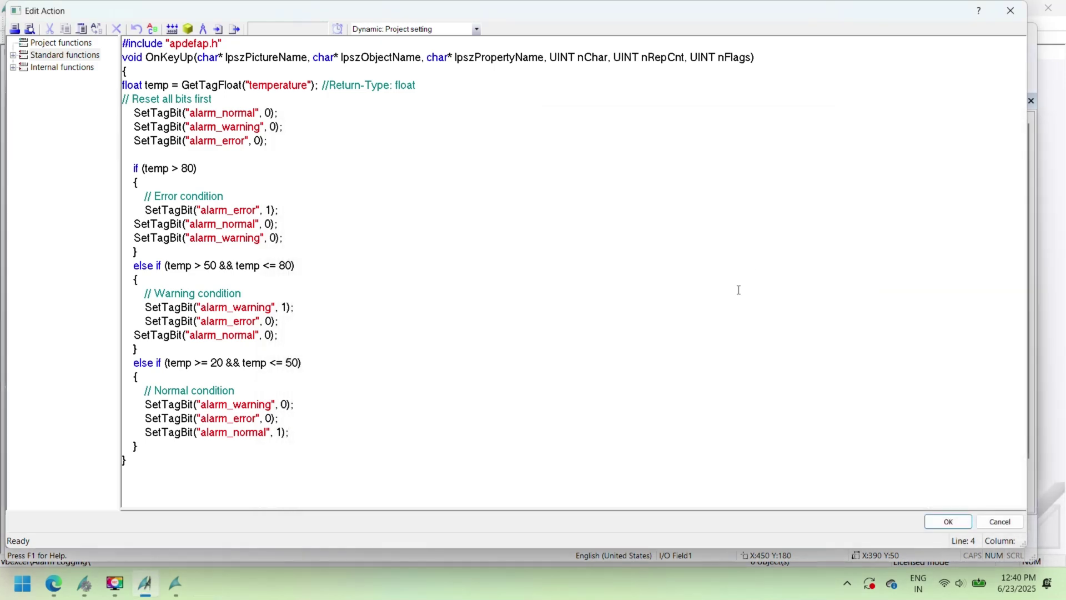
# Close the script editor and move the 0.000 value field to the top-left.
pyautogui.click(1011, 10)
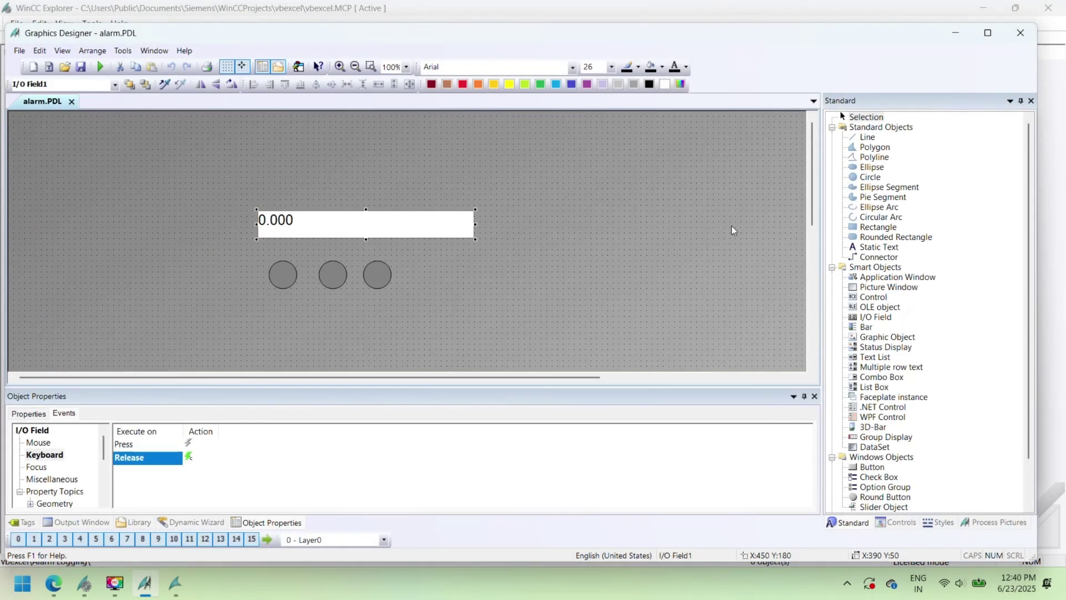
pyautogui.click(424, 222)
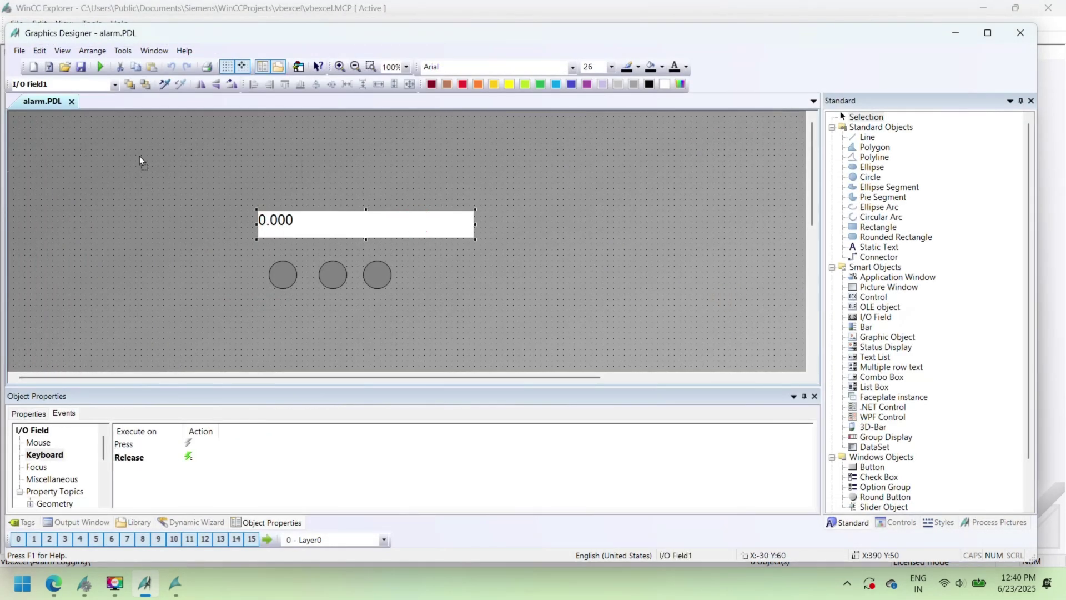
pyautogui.moveTo(424, 222); pyautogui.dragTo(139, 157)
pyautogui.click(187, 166)
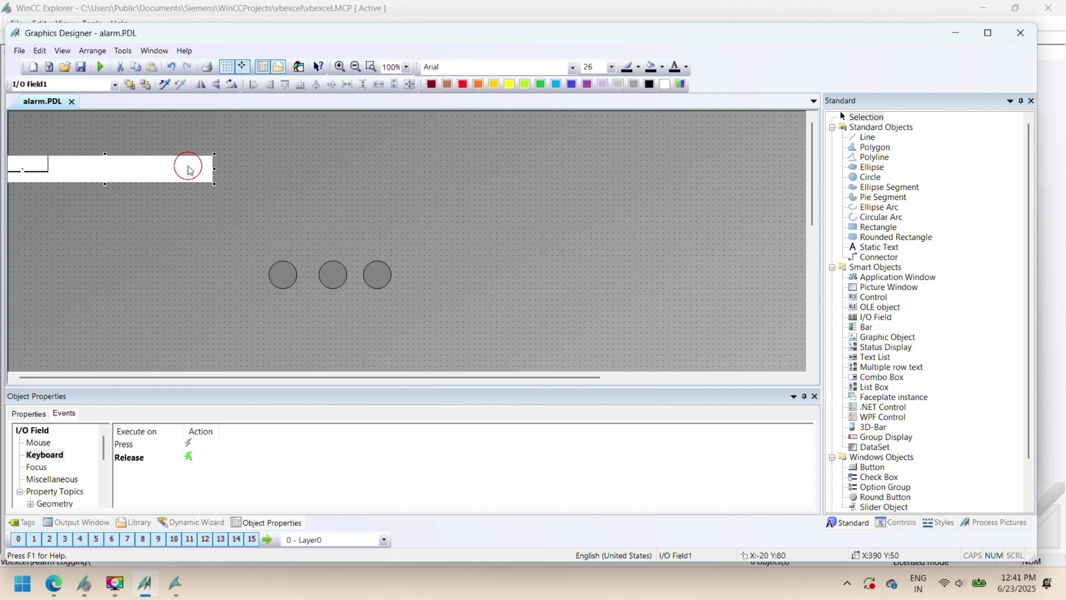
pyautogui.click(172, 222)
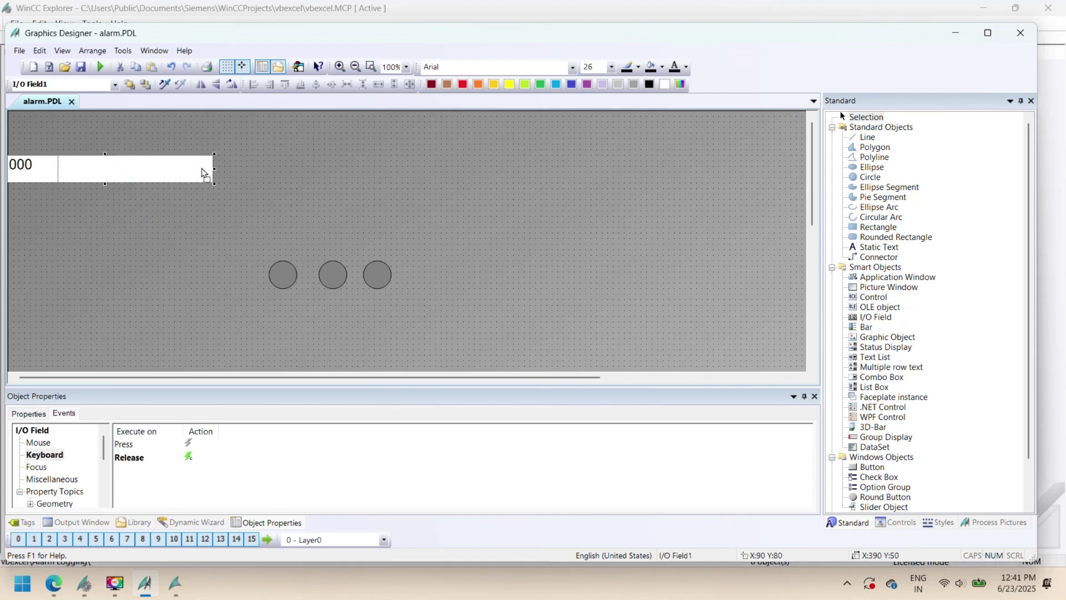
pyautogui.moveTo(150, 170); pyautogui.dragTo(209, 173)
# Move the three indicator circles into a row beneath the value field.
pyautogui.click(286, 281)
pyautogui.moveTo(286, 281); pyautogui.dragTo(116, 226)
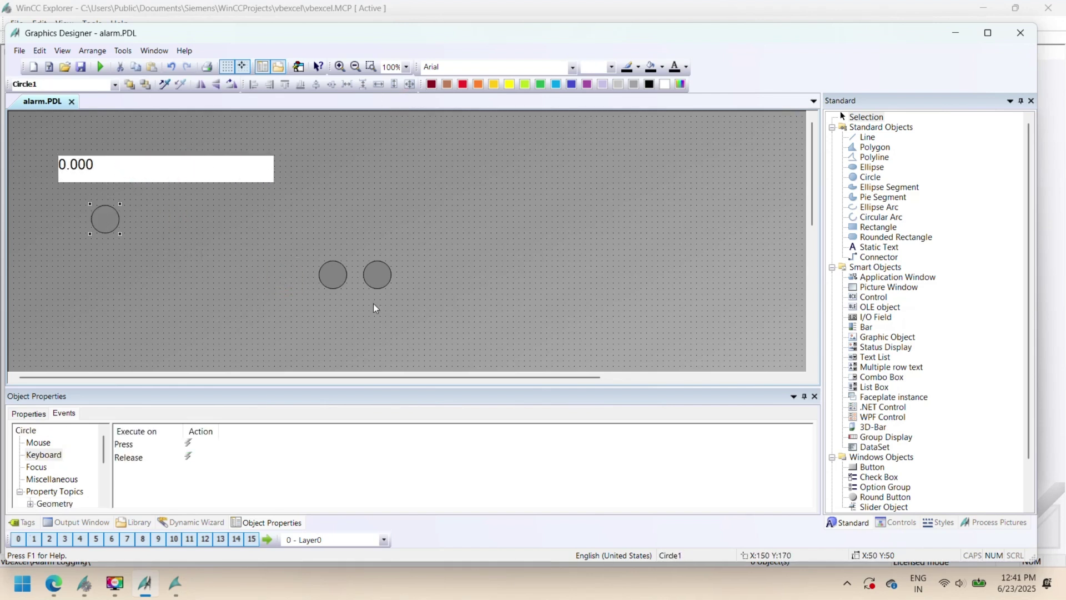
pyautogui.moveTo(374, 304); pyautogui.dragTo(262, 255)
pyautogui.moveTo(333, 275); pyautogui.dragTo(156, 215)
pyautogui.click(547, 233)
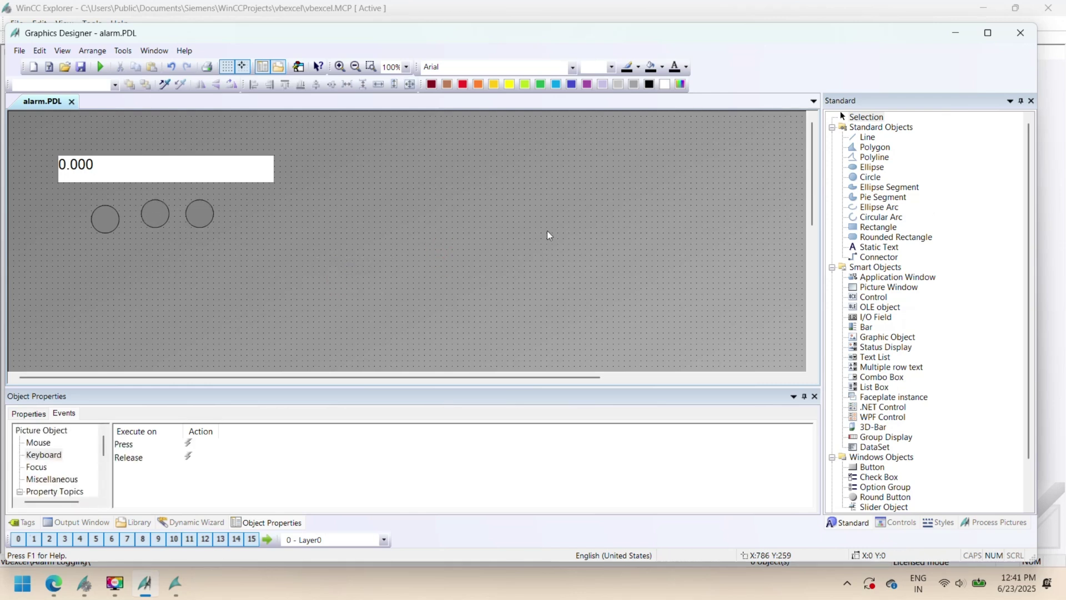
pyautogui.click(900, 522)
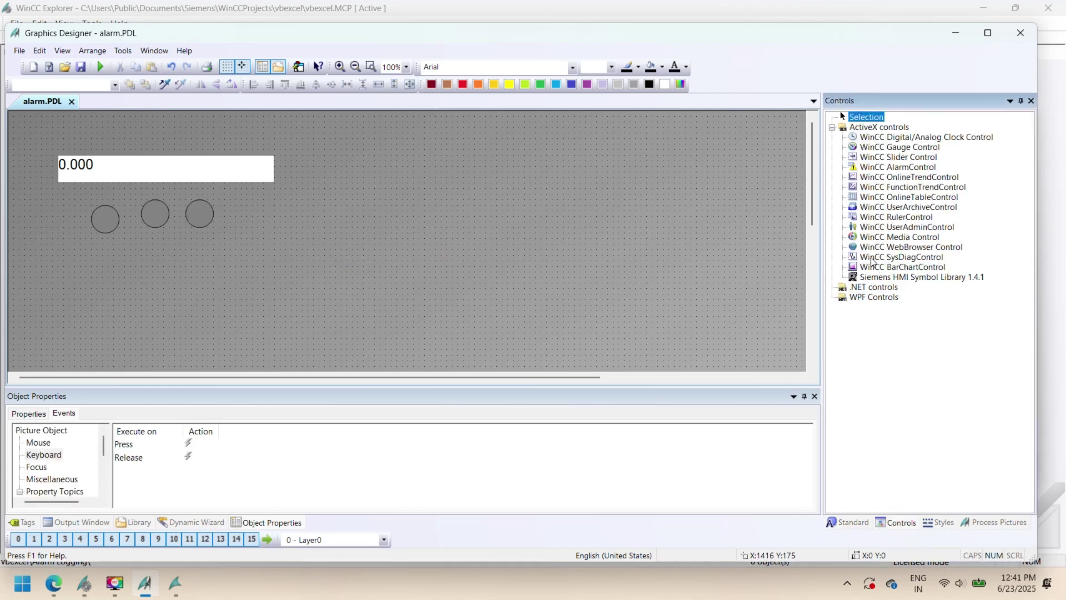
# Draw an AlarmControl on the picture and review its message block settings.
pyautogui.click(876, 167)
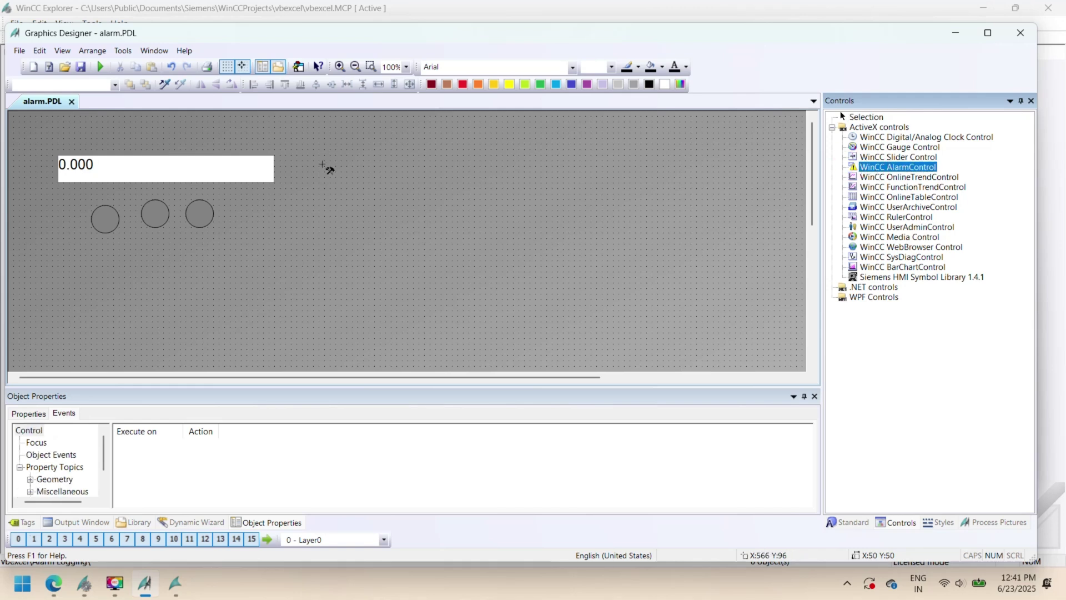
pyautogui.moveTo(323, 166); pyautogui.dragTo(457, 297)
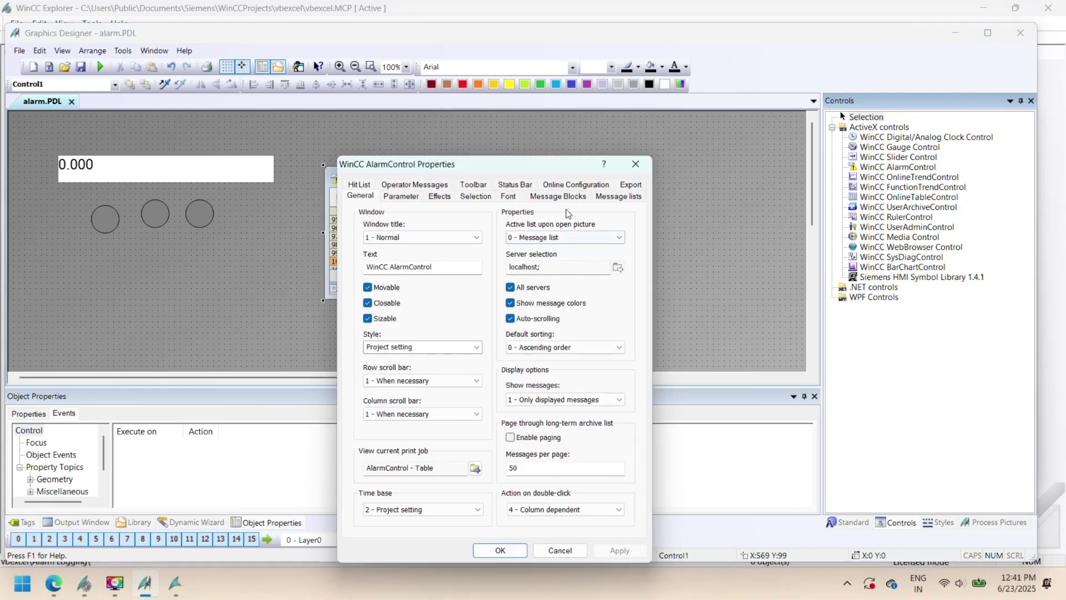
pyautogui.click(558, 196)
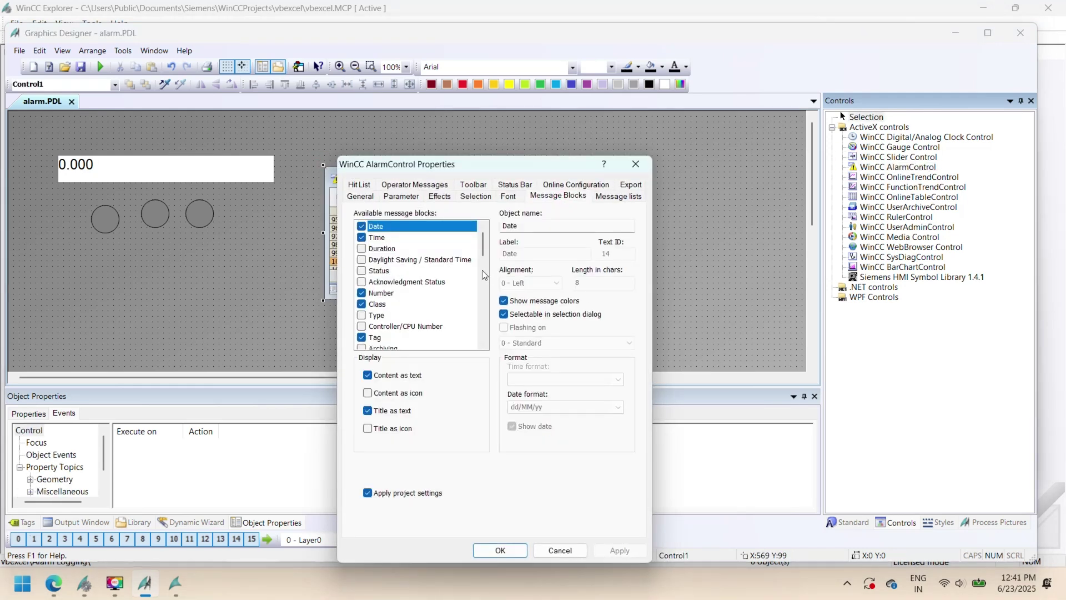
pyautogui.click(362, 277)
pyautogui.click(361, 226)
pyautogui.scroll(-5, 477, 232)
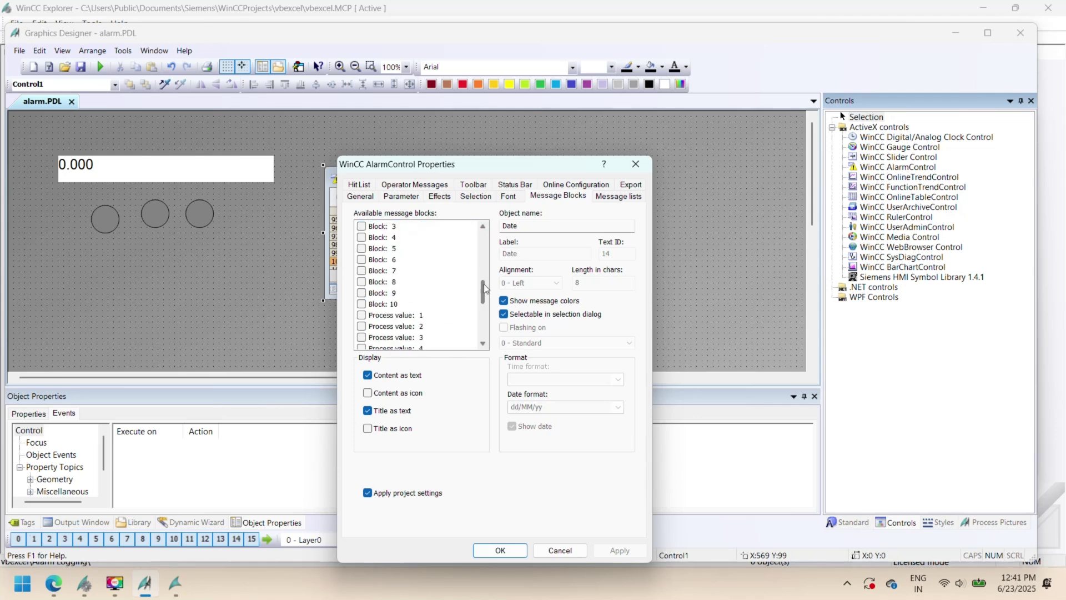
pyautogui.scroll(-5, 478, 232)
pyautogui.scroll(10, 477, 233)
pyautogui.click(379, 322)
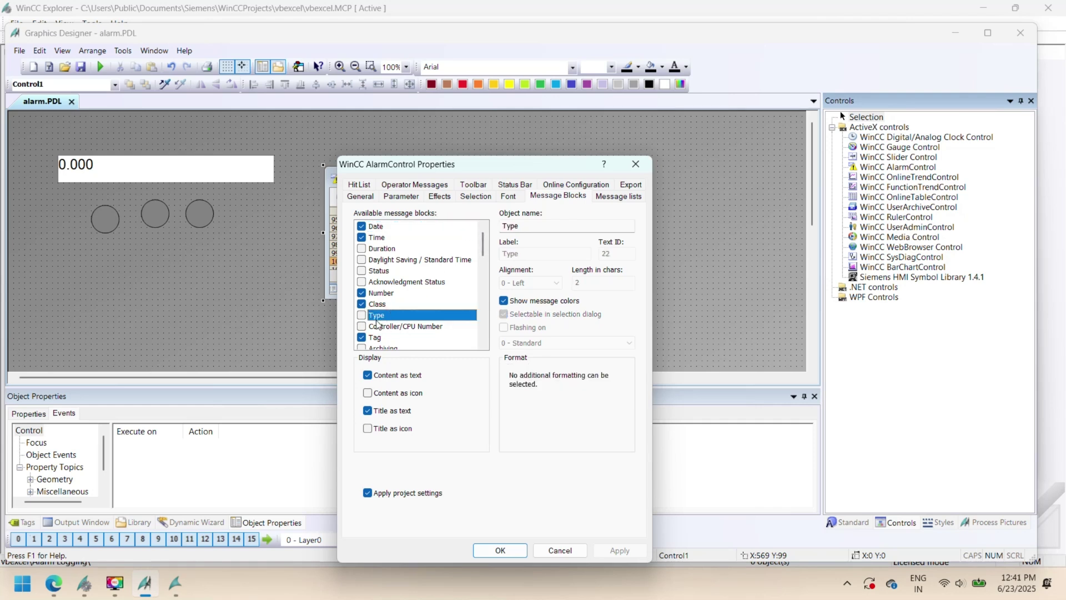
# Add Message text and Tag to the selected message blocks, then apply and confirm.
pyautogui.click(621, 195)
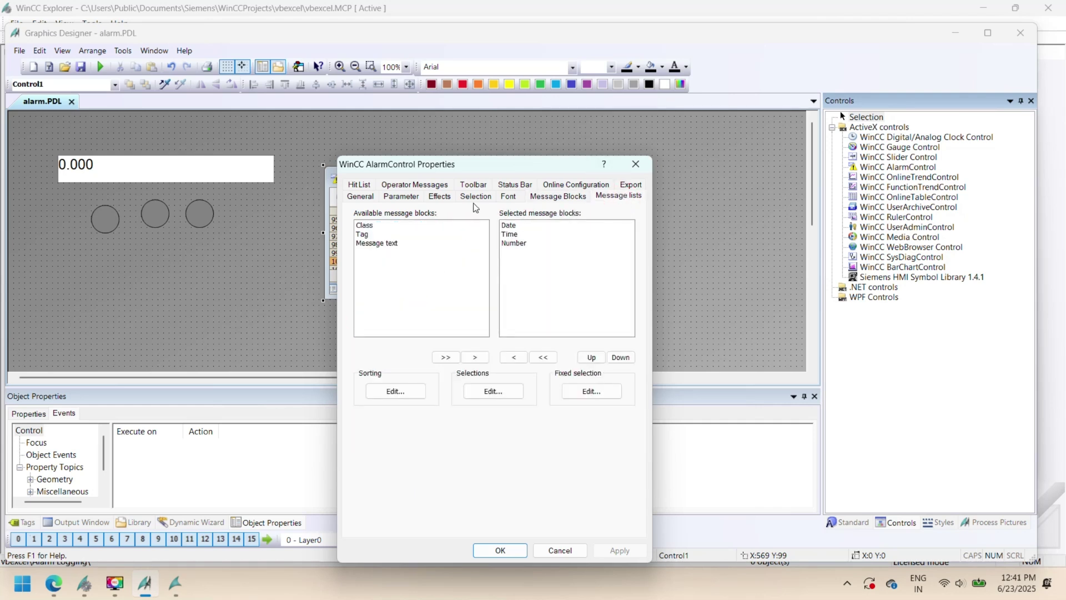
pyautogui.click(363, 225)
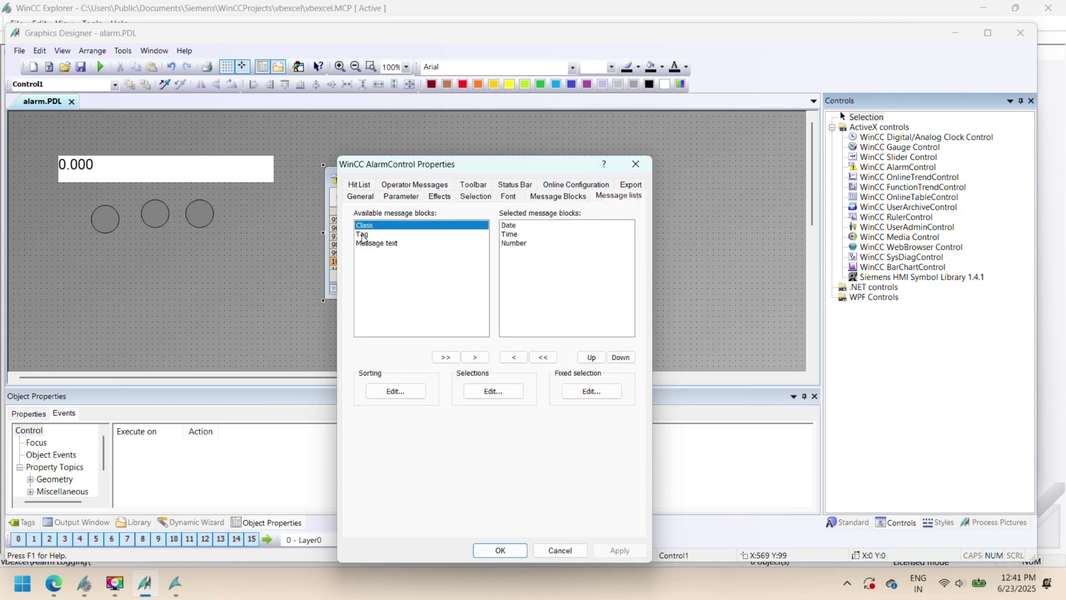
pyautogui.click(475, 357)
pyautogui.click(363, 234)
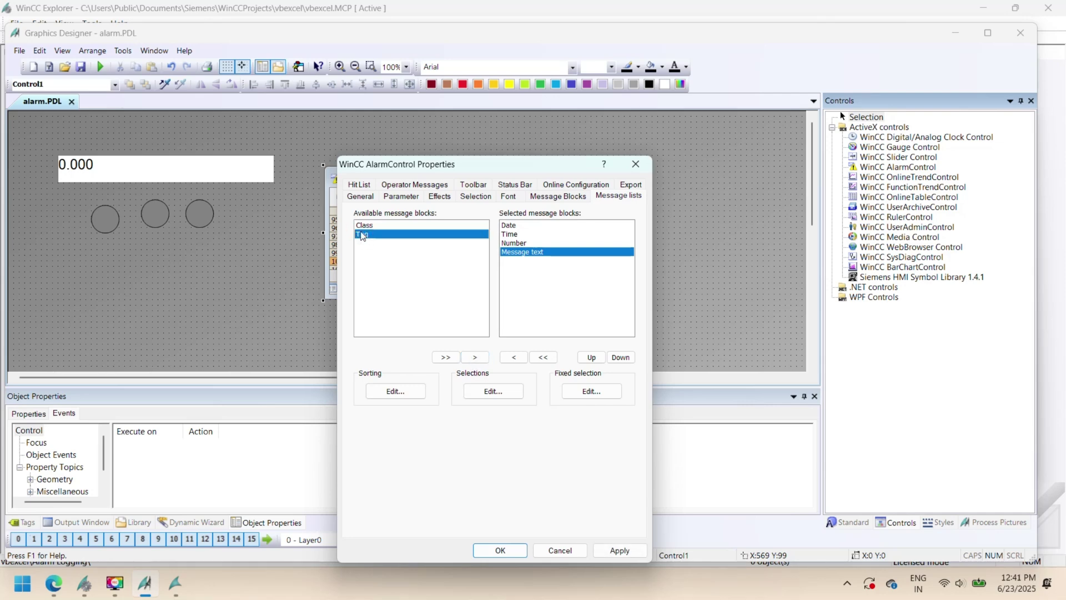
pyautogui.click(475, 357)
pyautogui.click(618, 550)
pyautogui.click(500, 549)
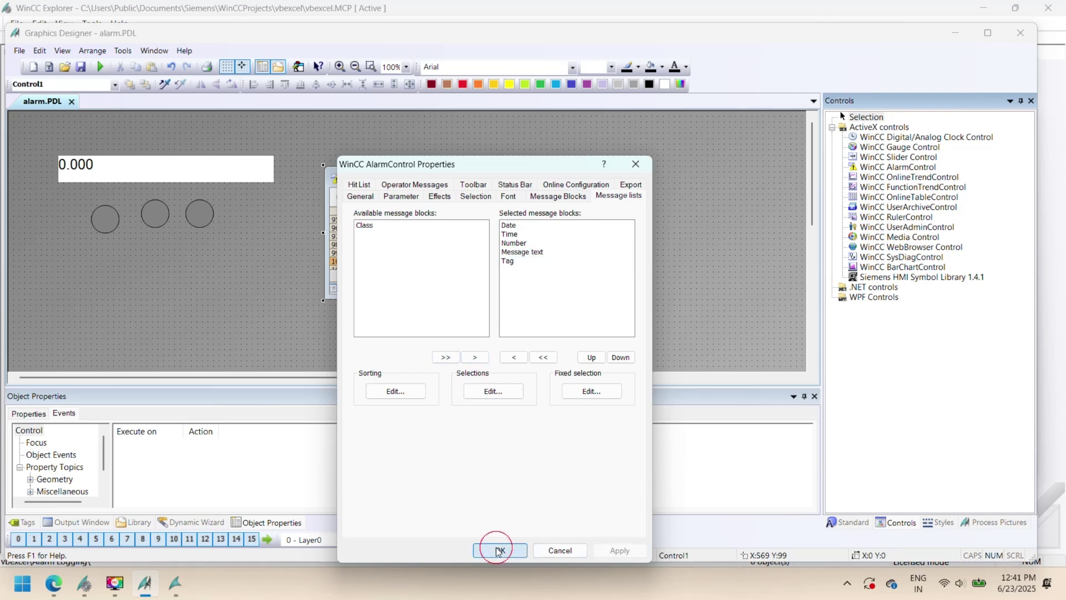
# Enlarge and reposition the AlarmControl on the alarm picture.
pyautogui.moveTo(457, 300); pyautogui.dragTo(748, 350)
pyautogui.moveTo(325, 165); pyautogui.dragTo(291, 131)
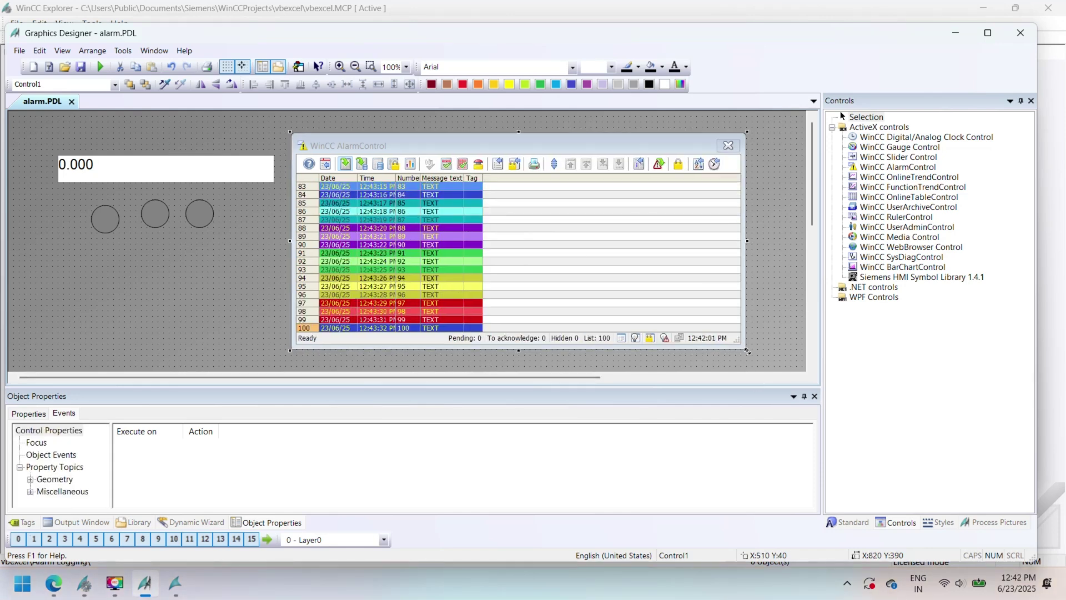
pyautogui.moveTo(747, 350); pyautogui.dragTo(798, 371)
pyautogui.click(170, 141)
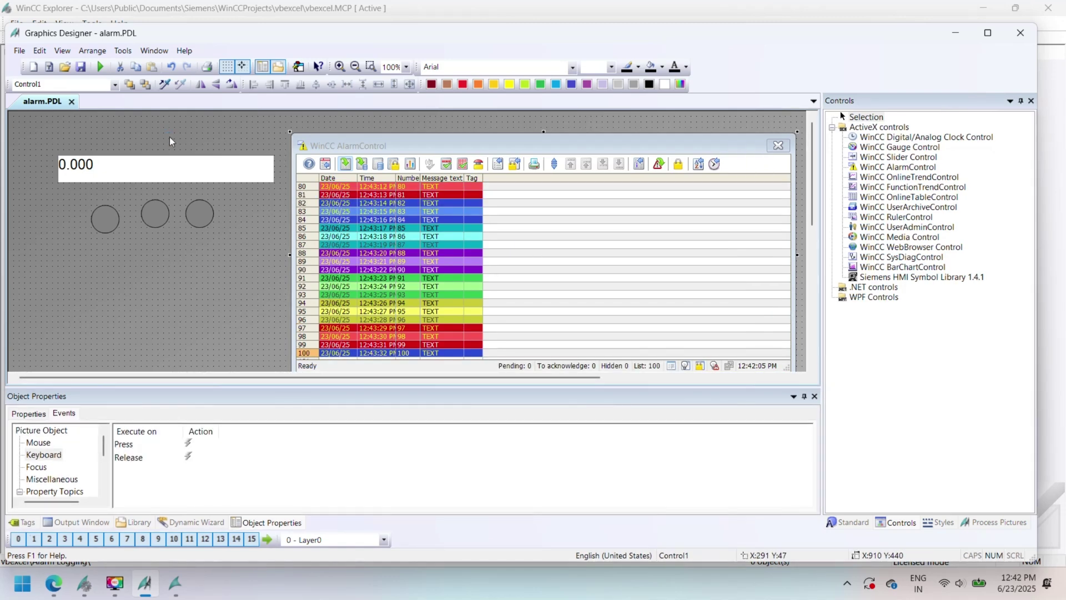
# Preview the alarm picture in runtime, then minimize the runtime window.
pyautogui.click(98, 68)
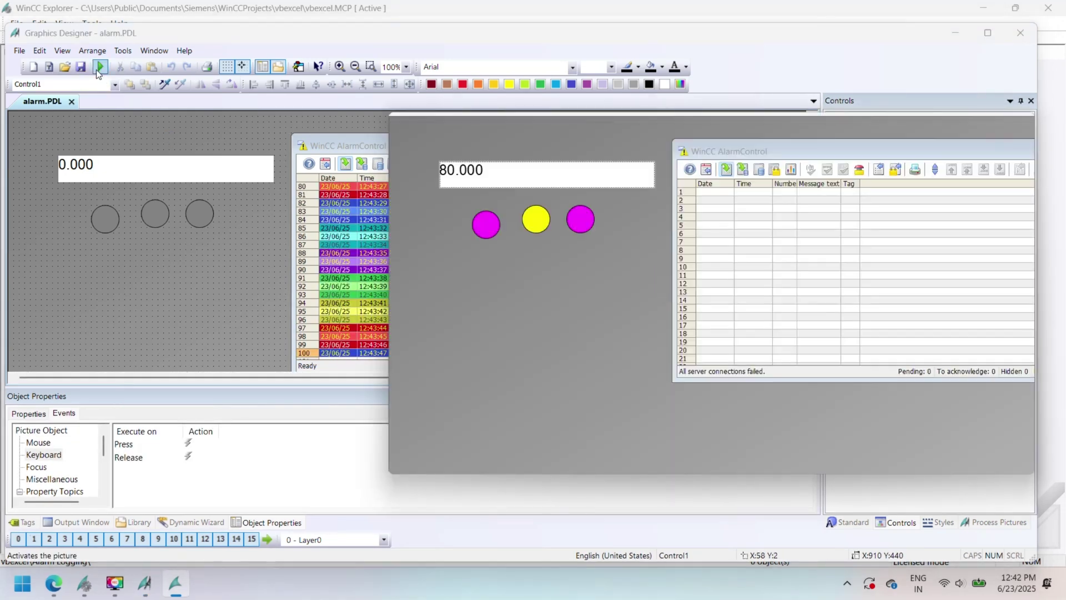
pyautogui.click(790, 315)
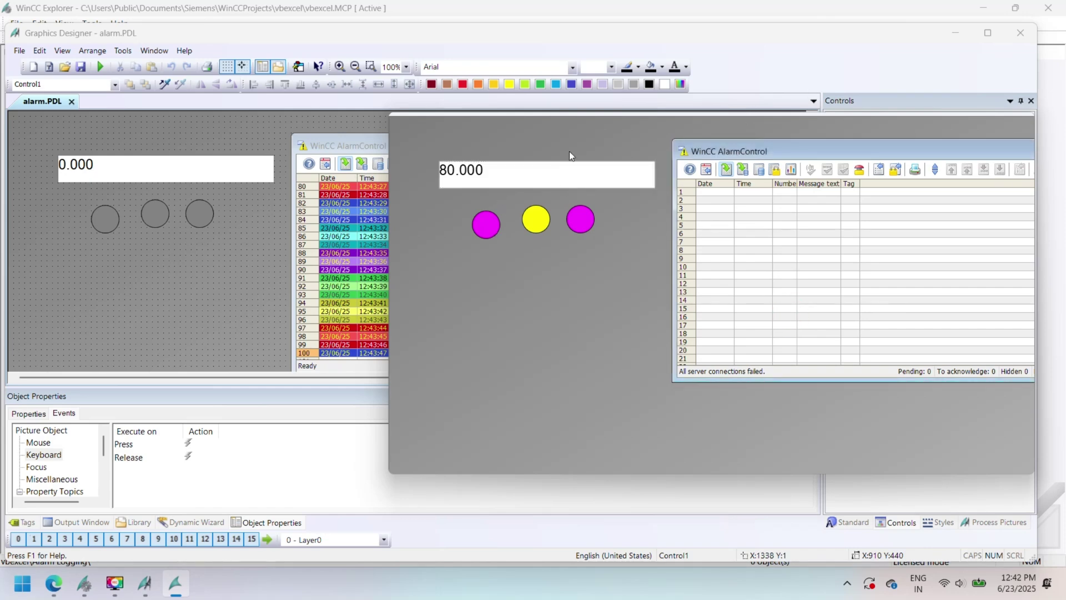
pyautogui.click(174, 584)
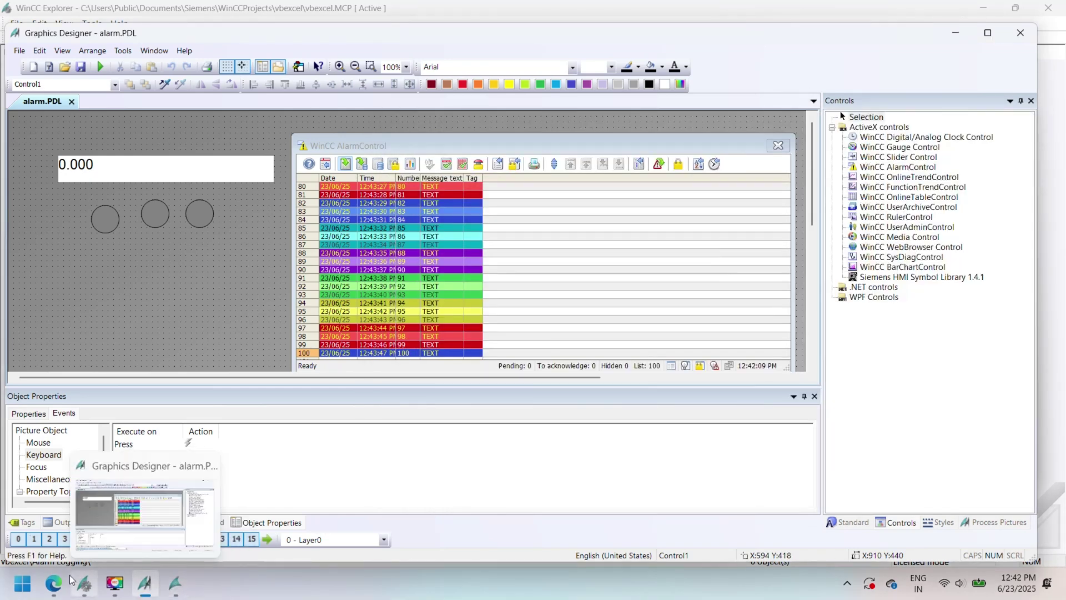
# Tick Alarm Logging Runtime in the server computer's Startup tasks and confirm both dialogs.
pyautogui.click(85, 584)
pyautogui.click(49, 79)
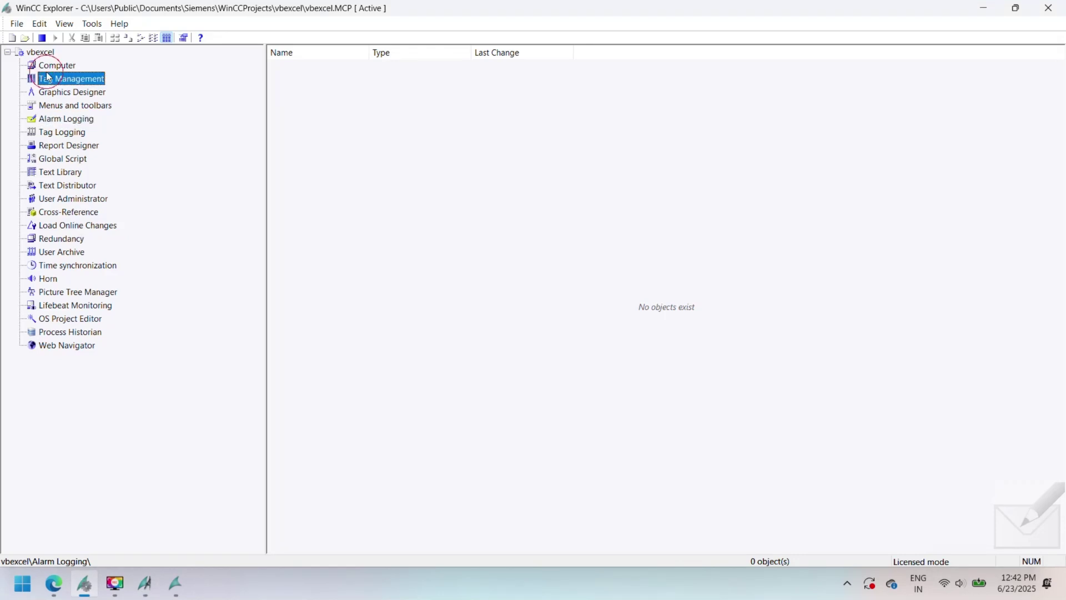
pyautogui.click(55, 65)
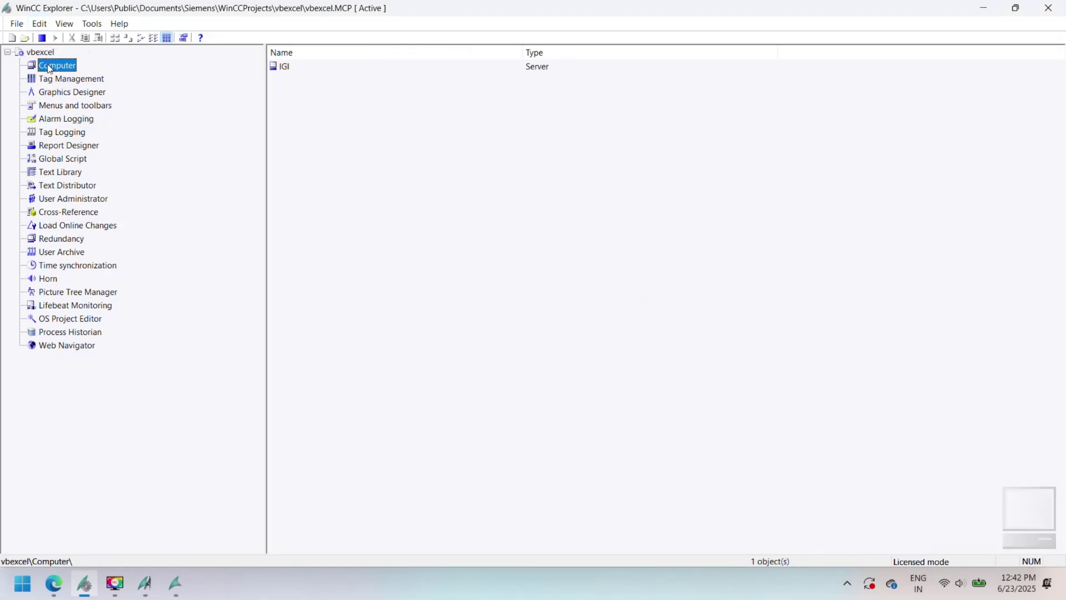
pyautogui.rightClick(57, 66)
pyautogui.click(110, 163)
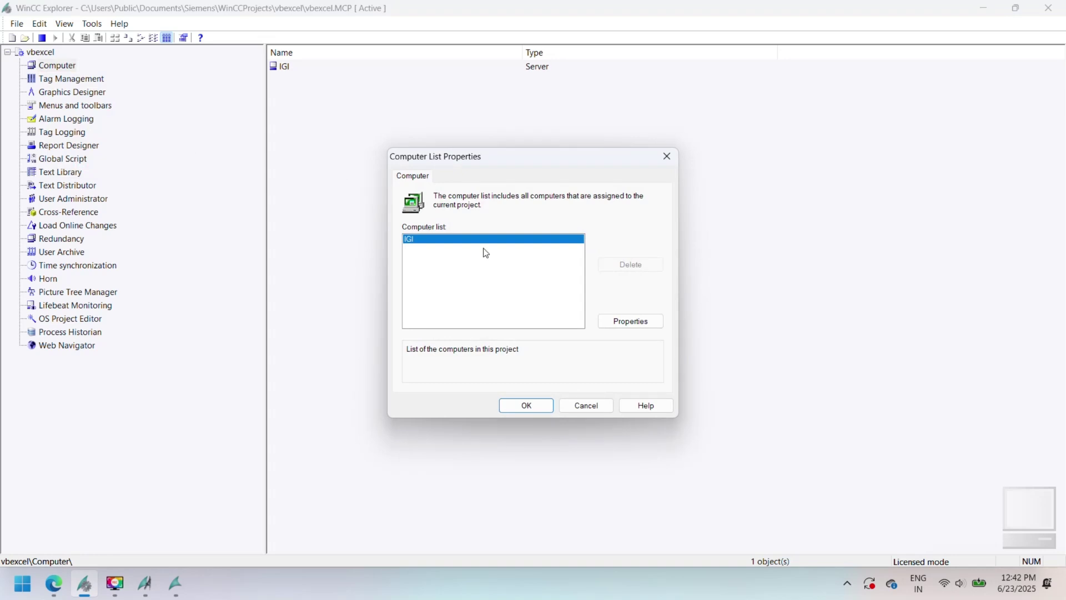
pyautogui.click(643, 325)
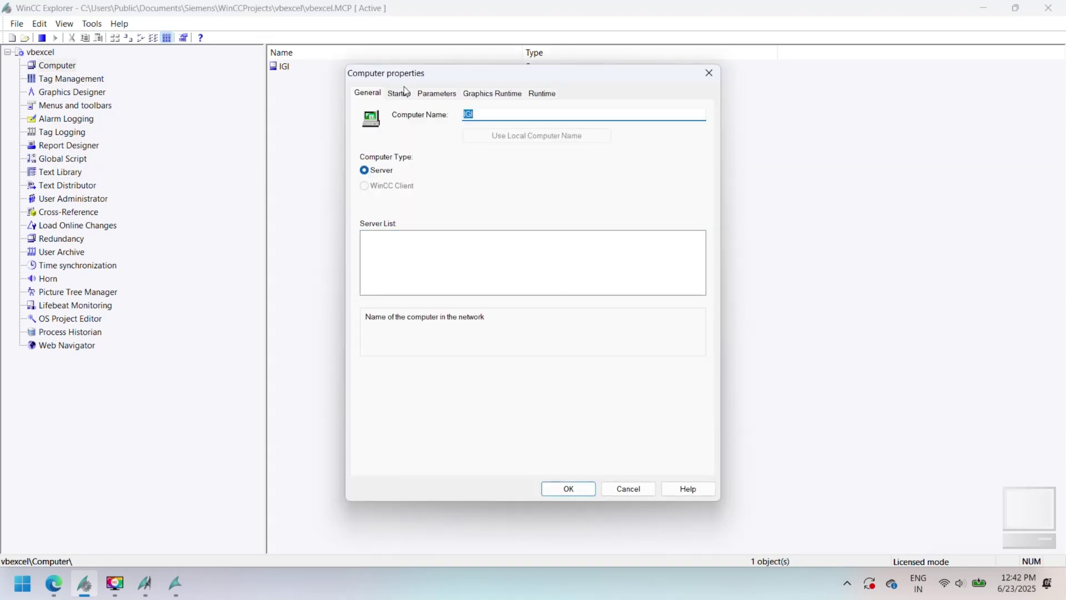
pyautogui.click(399, 93)
pyautogui.click(574, 339)
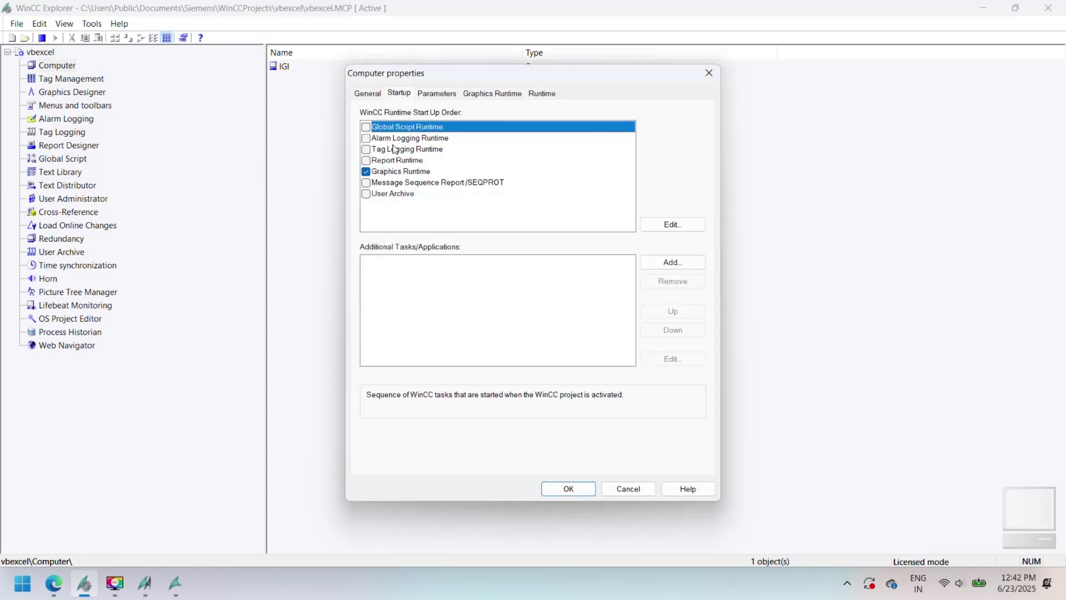
pyautogui.click(373, 138)
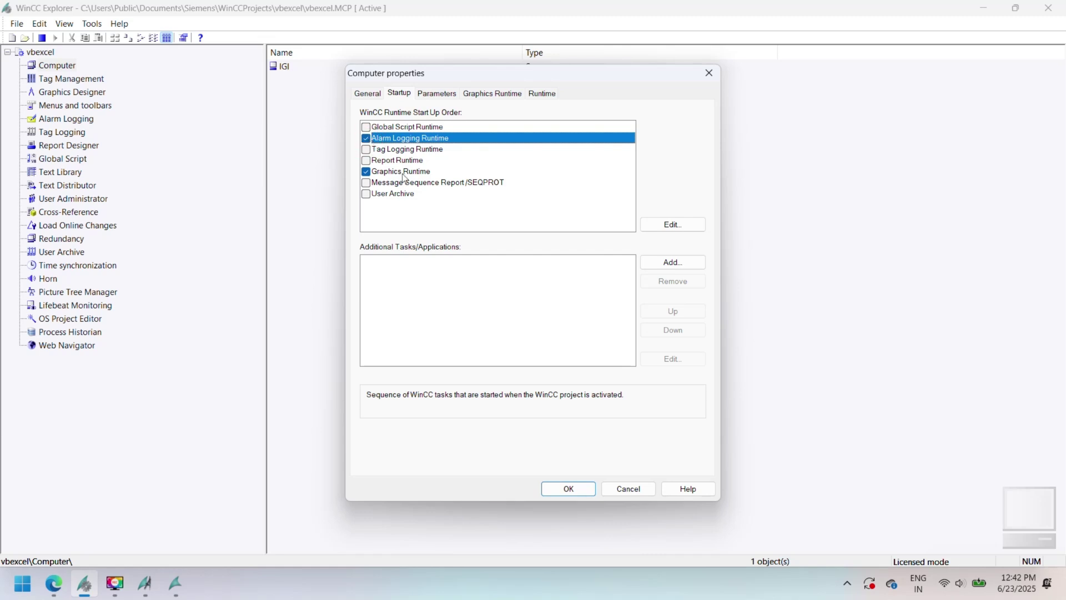
pyautogui.click(581, 495)
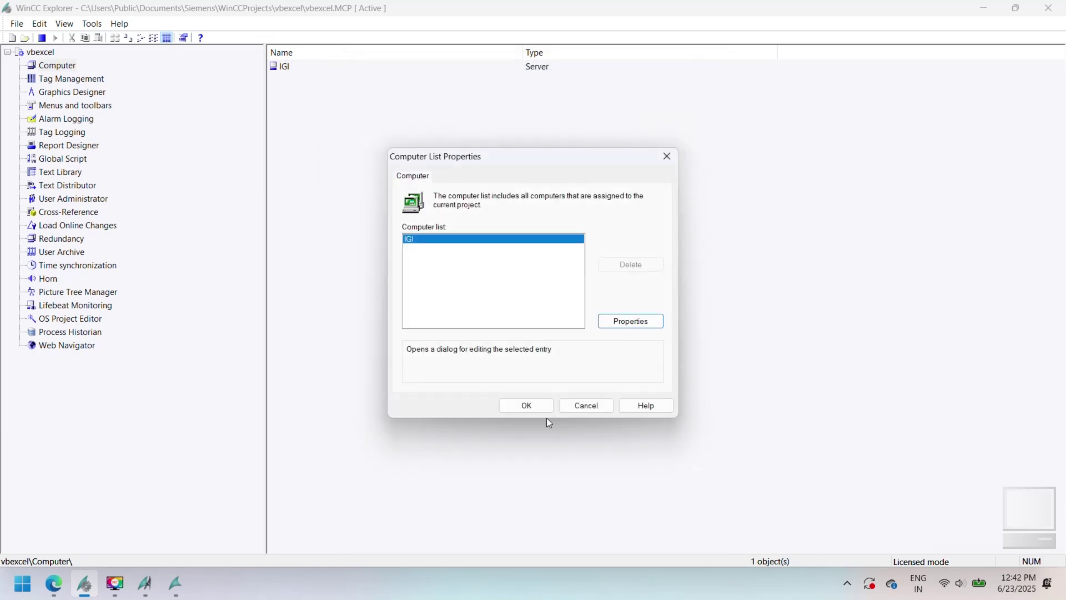
pyautogui.click(527, 406)
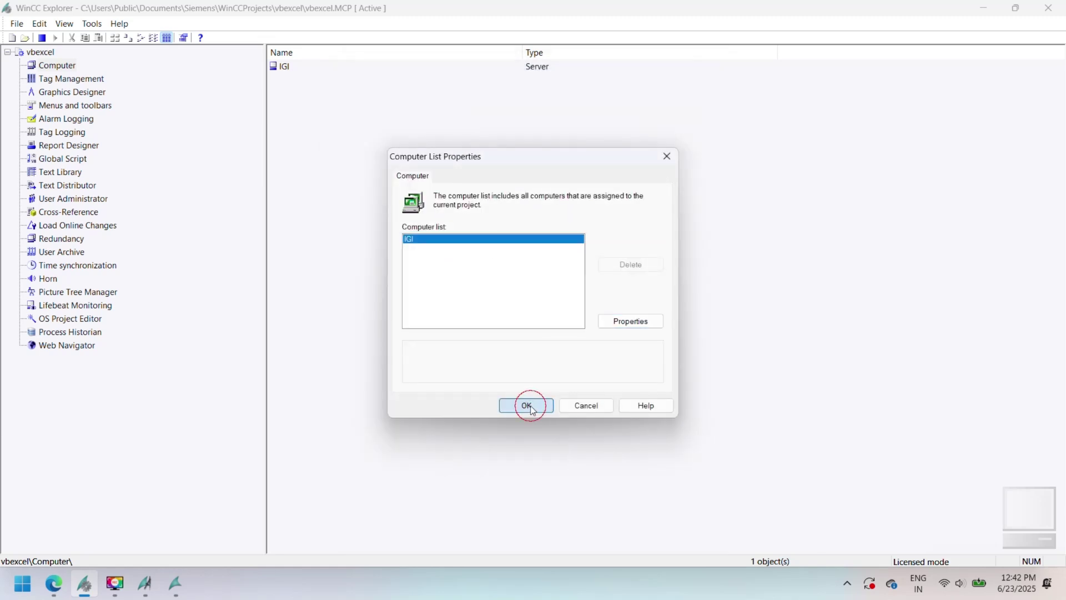
# Deactivate and reactivate the project, dismissing the missing start picture notice.
pyautogui.click(41, 38)
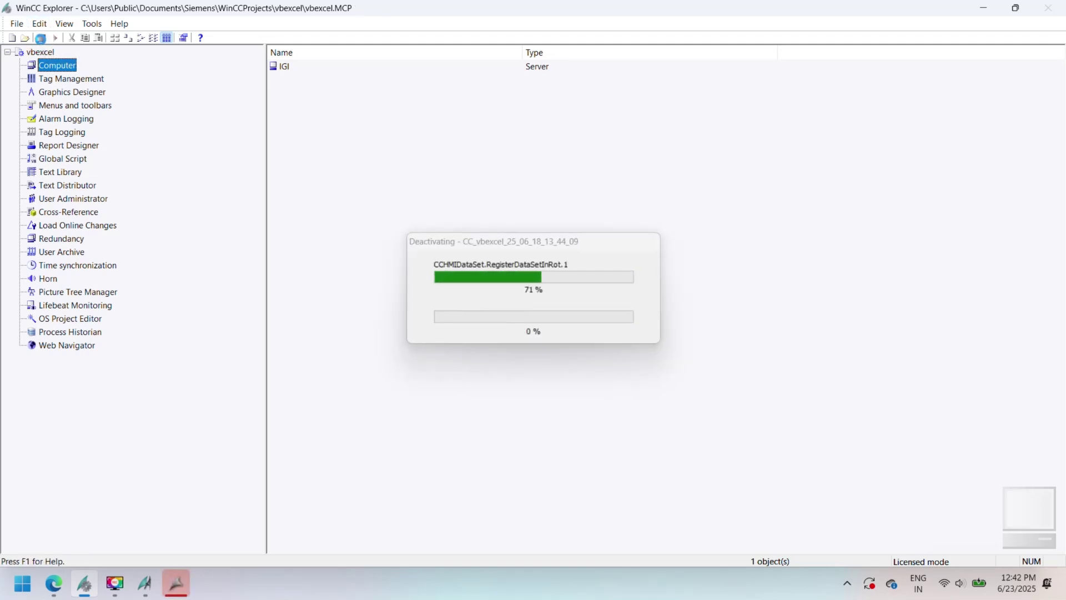
pyautogui.click(52, 38)
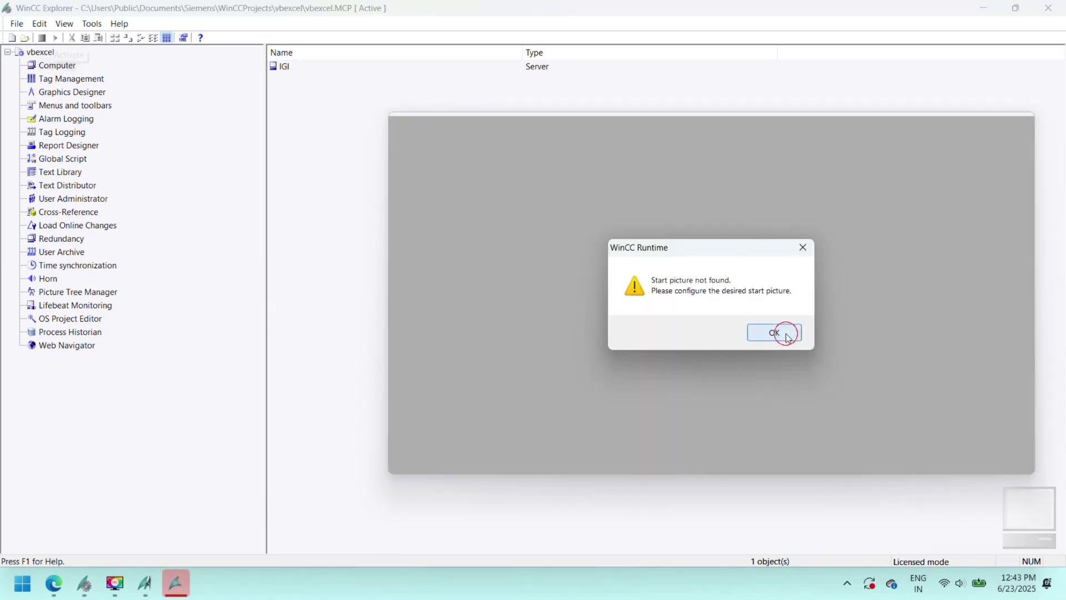
pyautogui.click(789, 336)
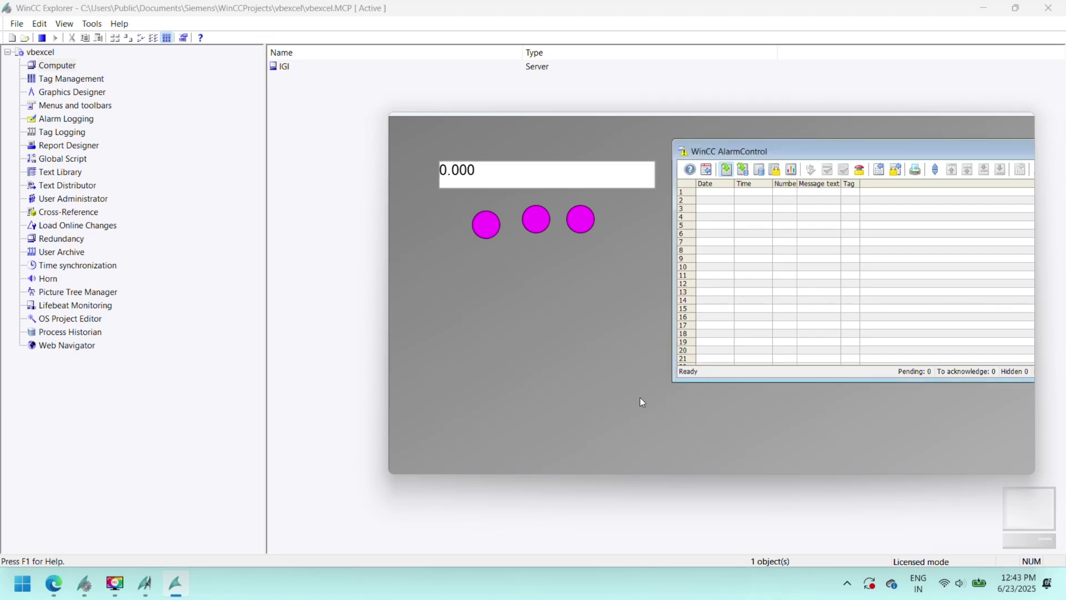
# Enter tag values 10, 20 and 1 in the runtime I/O field.
pyautogui.click(457, 180)
pyautogui.write('10')
pyautogui.press('Return')
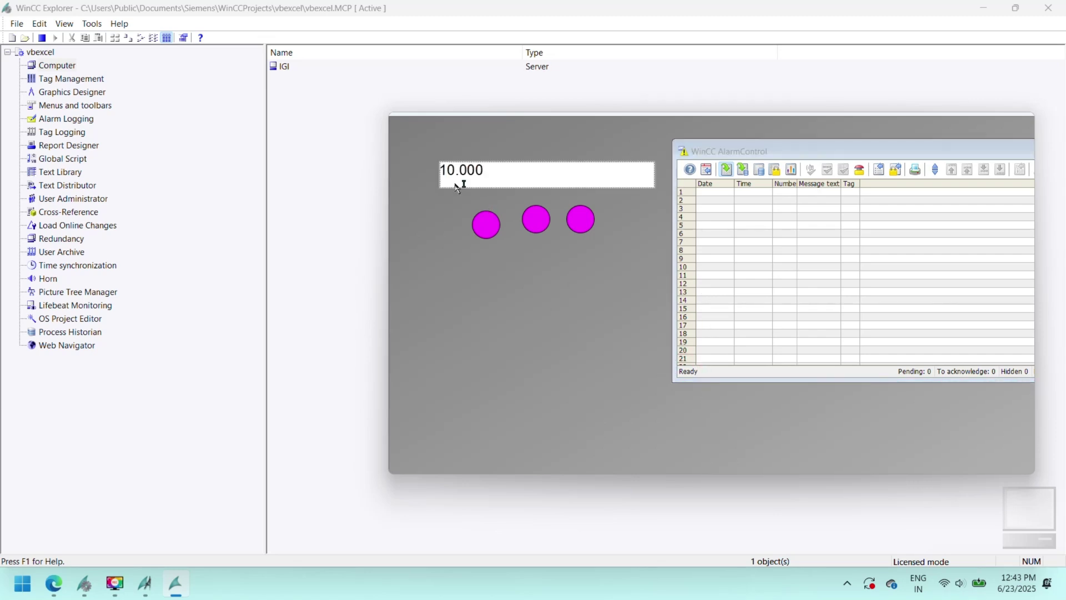
pyautogui.click(742, 200)
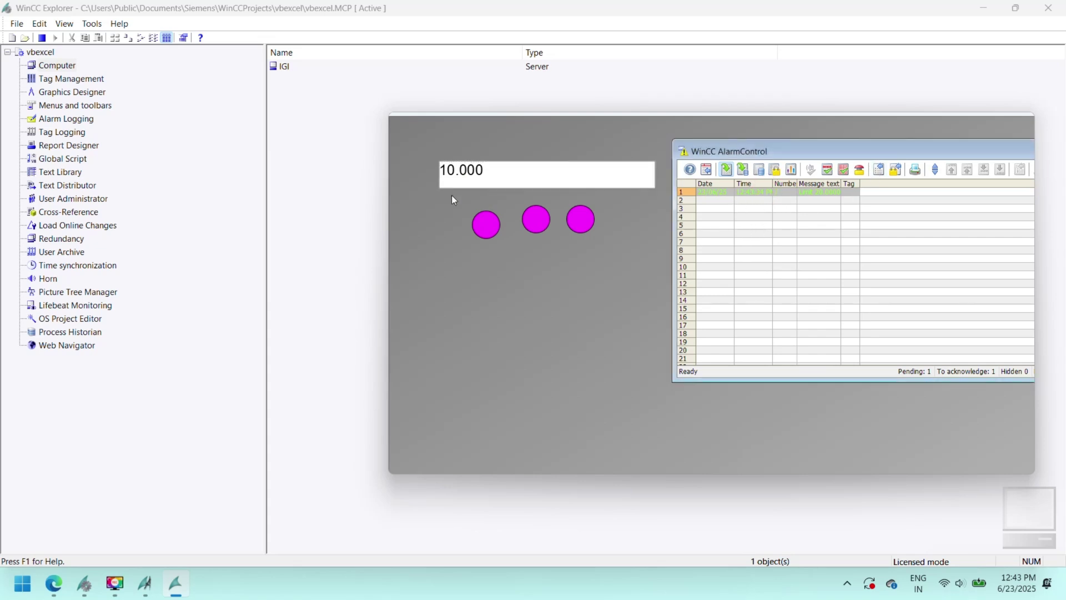
pyautogui.click(456, 175)
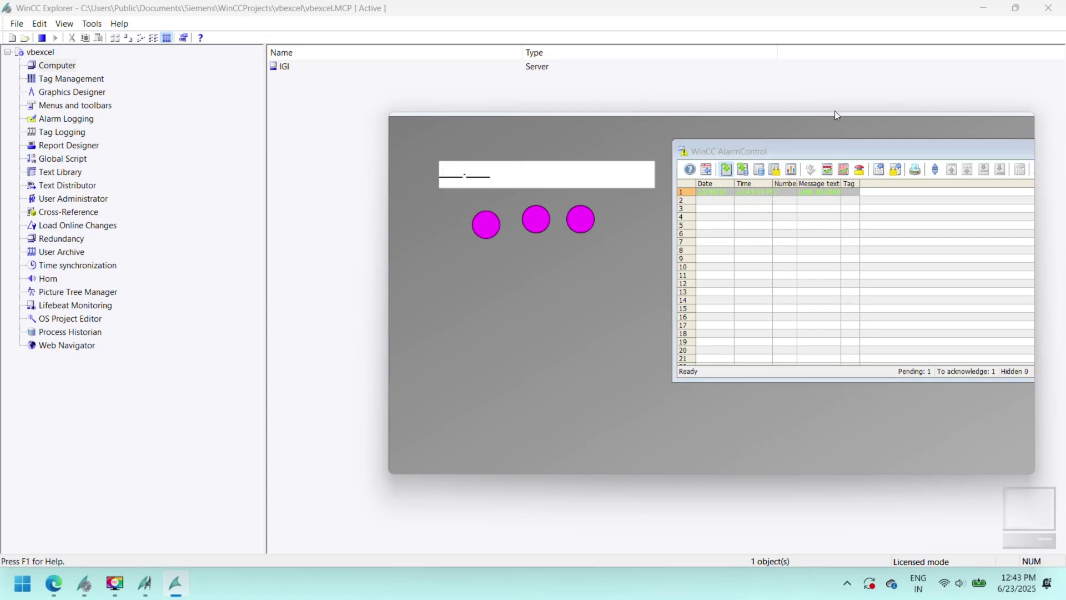
pyautogui.write('10')
pyautogui.press('Return')
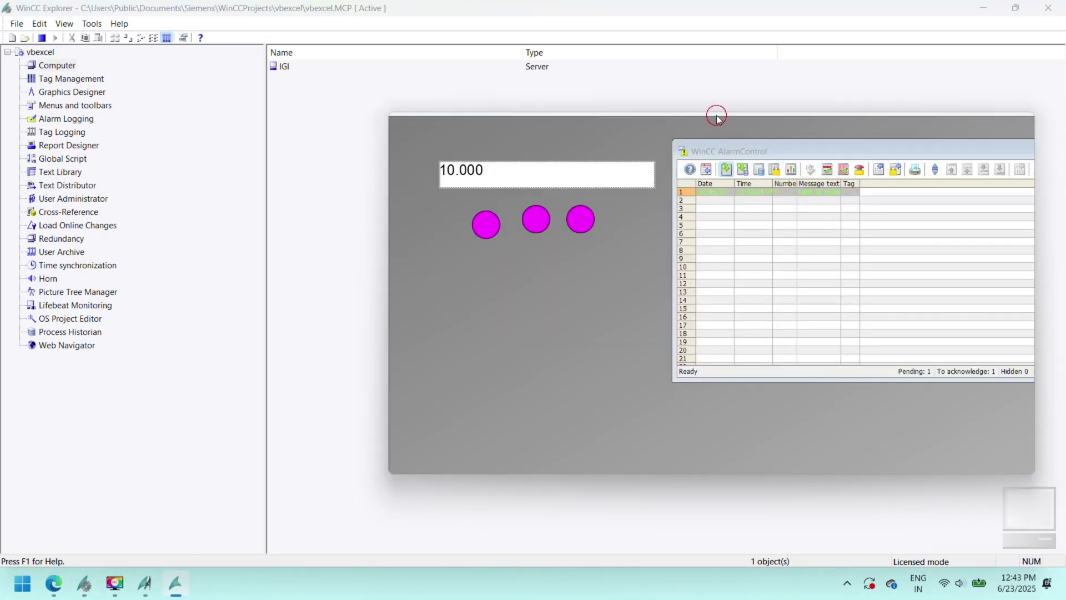
pyautogui.click(456, 174)
pyautogui.write('2')
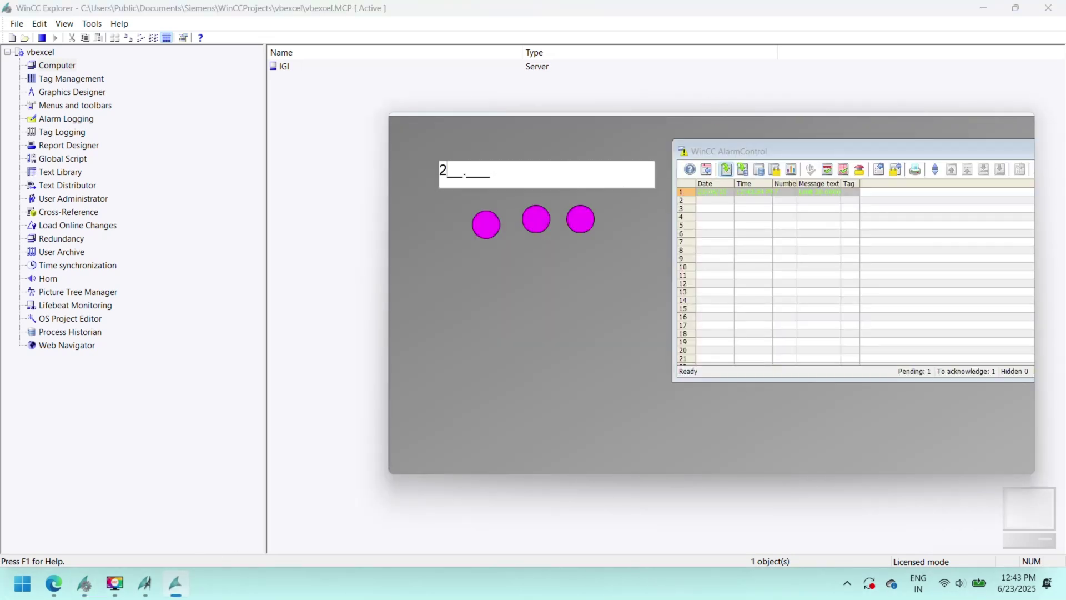
pyautogui.write('0')
pyautogui.press('Return')
pyautogui.click(457, 175)
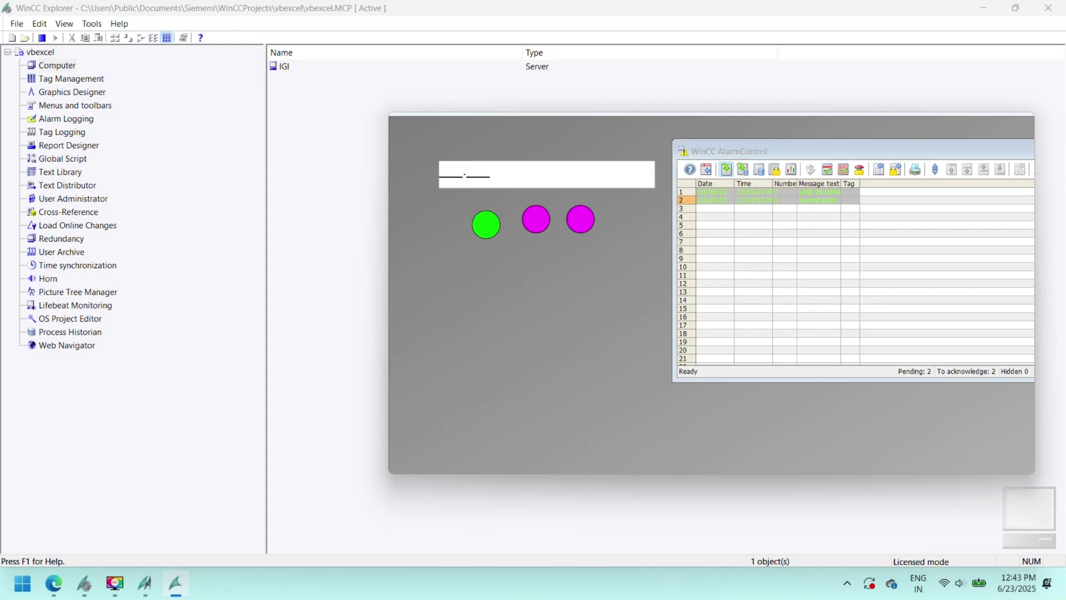
pyautogui.write('1')
pyautogui.press('Return')
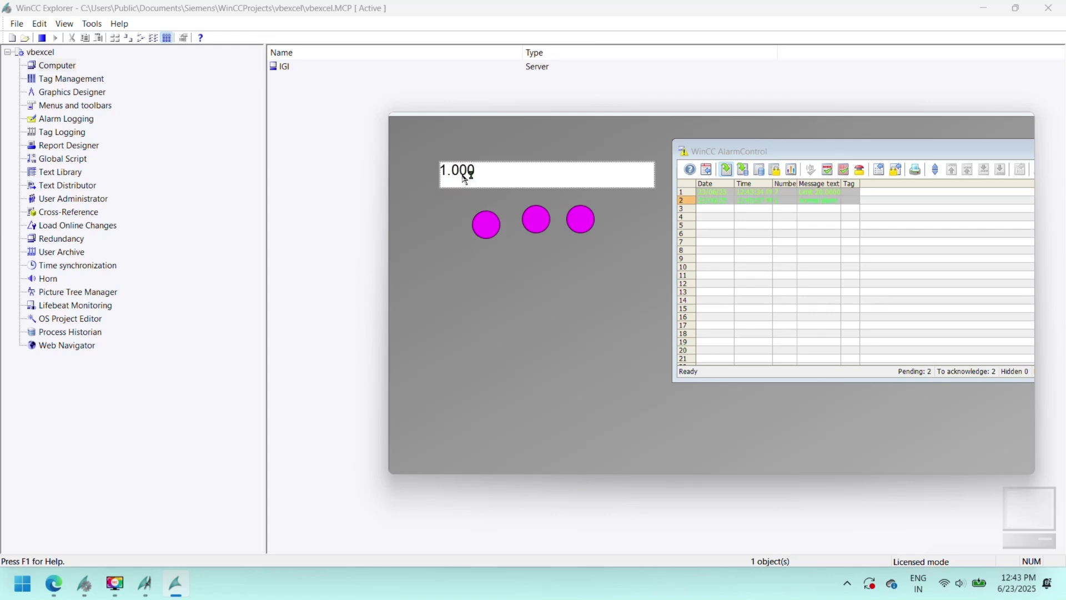
# Enter 100 for an error alarm, then 5, then 60 for a warning alarm.
pyautogui.click(450, 174)
pyautogui.write('100')
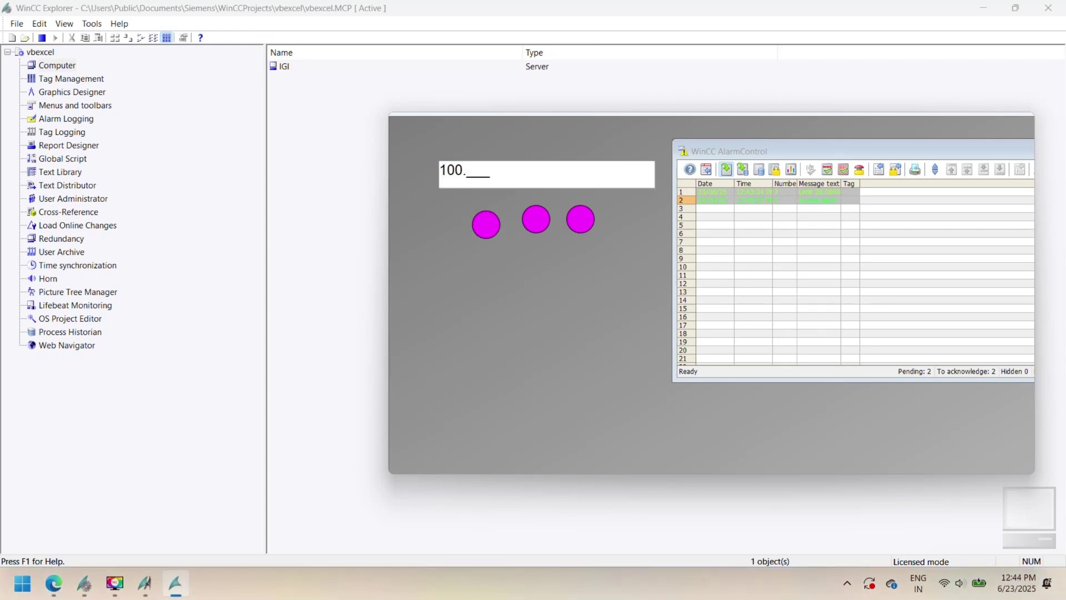
pyautogui.press('Return')
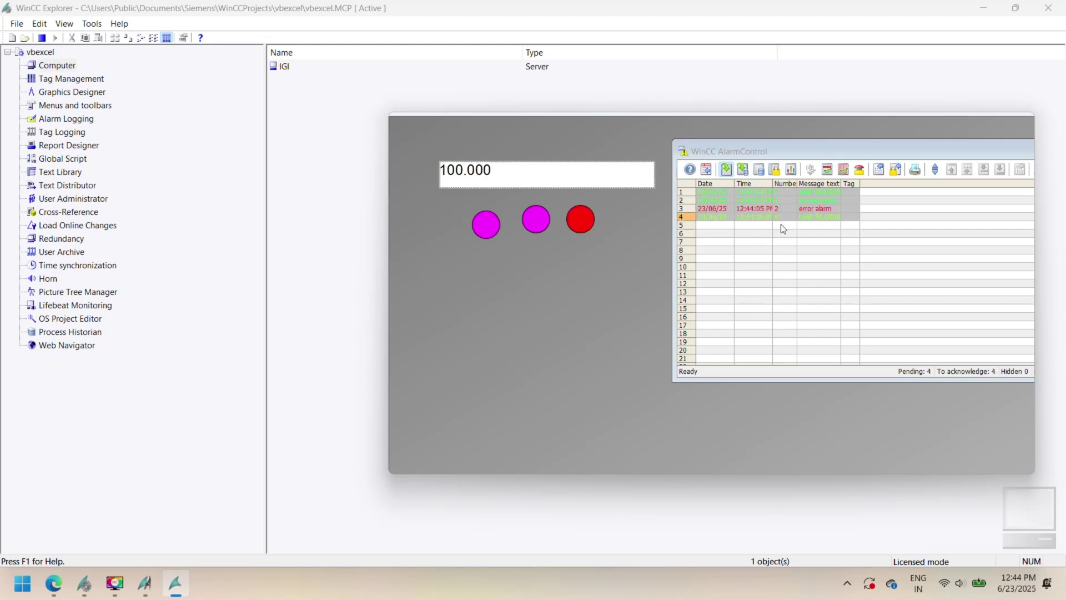
pyautogui.click(452, 170)
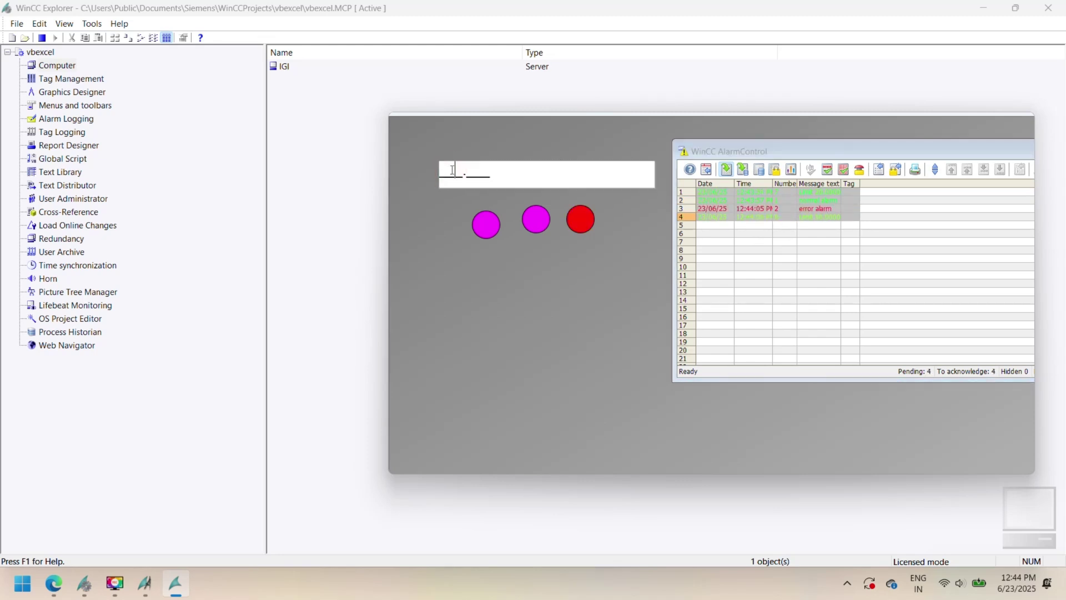
pyautogui.write('5.0')
pyautogui.press('Return')
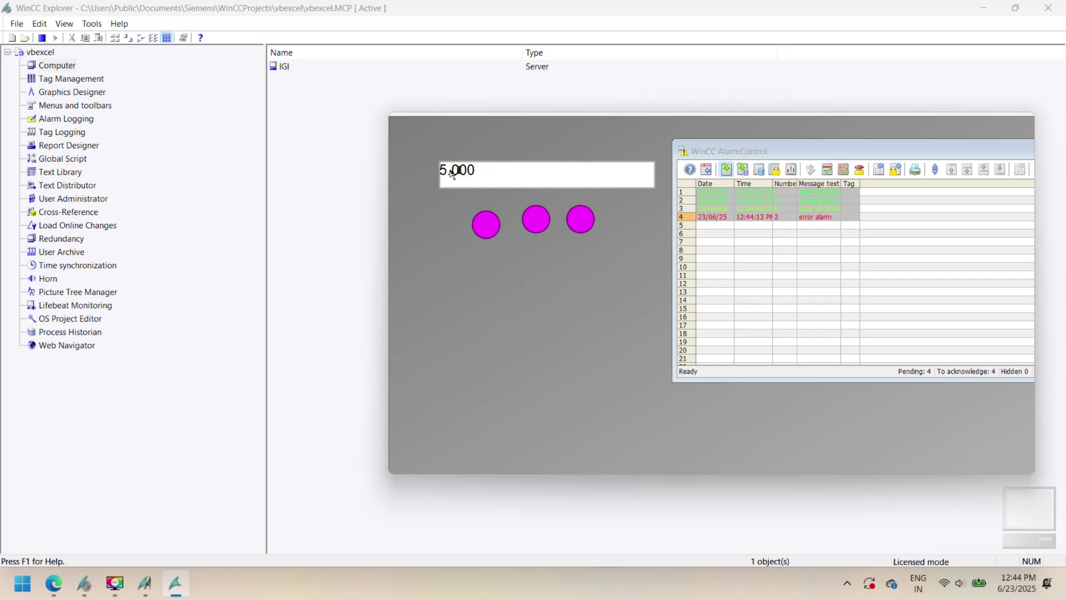
pyautogui.click(451, 170)
pyautogui.write('60')
pyautogui.press('Return')
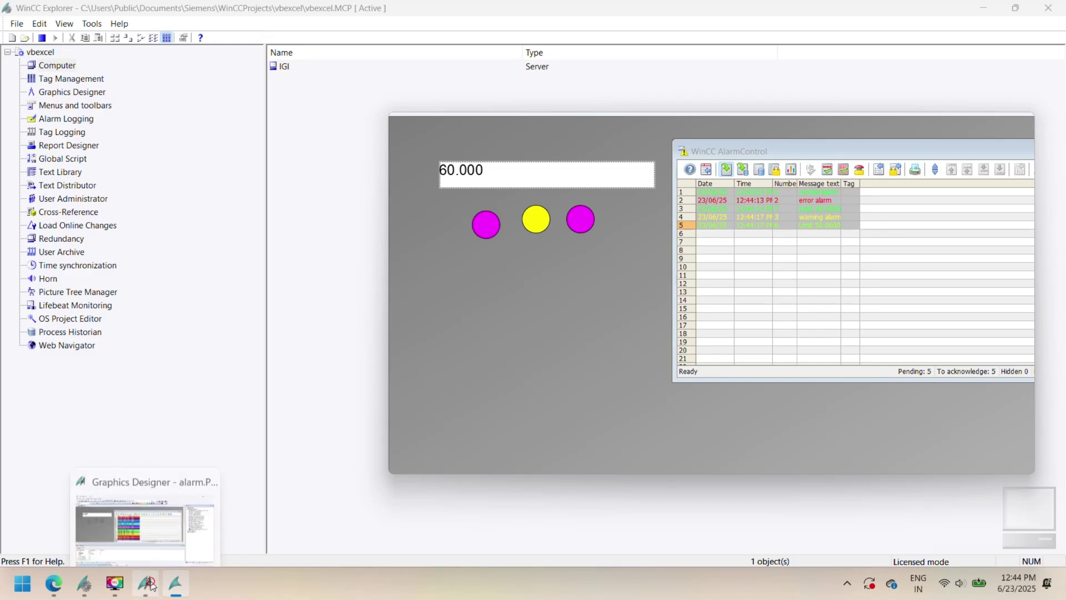
# Open the AlarmControl's font settings in Graphics Designer.
pyautogui.click(145, 584)
pyautogui.rightClick(387, 202)
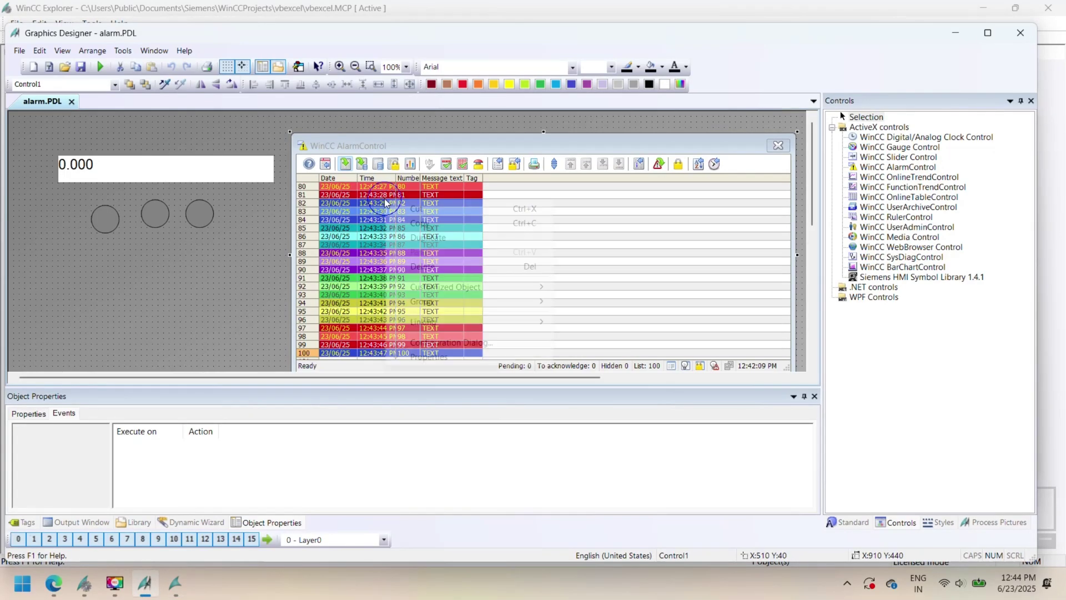
pyautogui.click(613, 66)
pyautogui.click(592, 187)
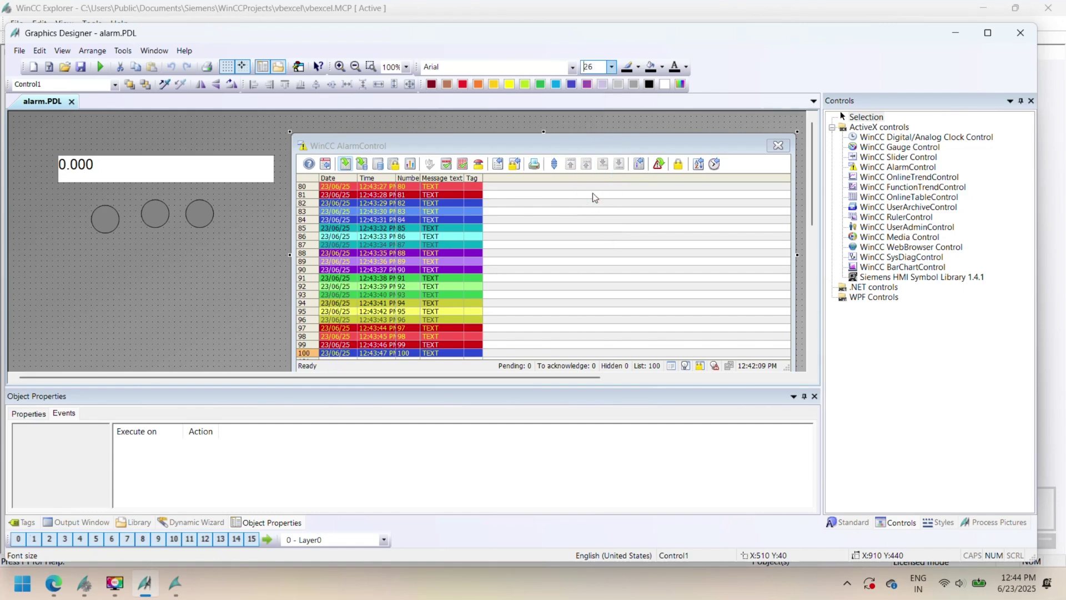
pyautogui.doubleClick(420, 208)
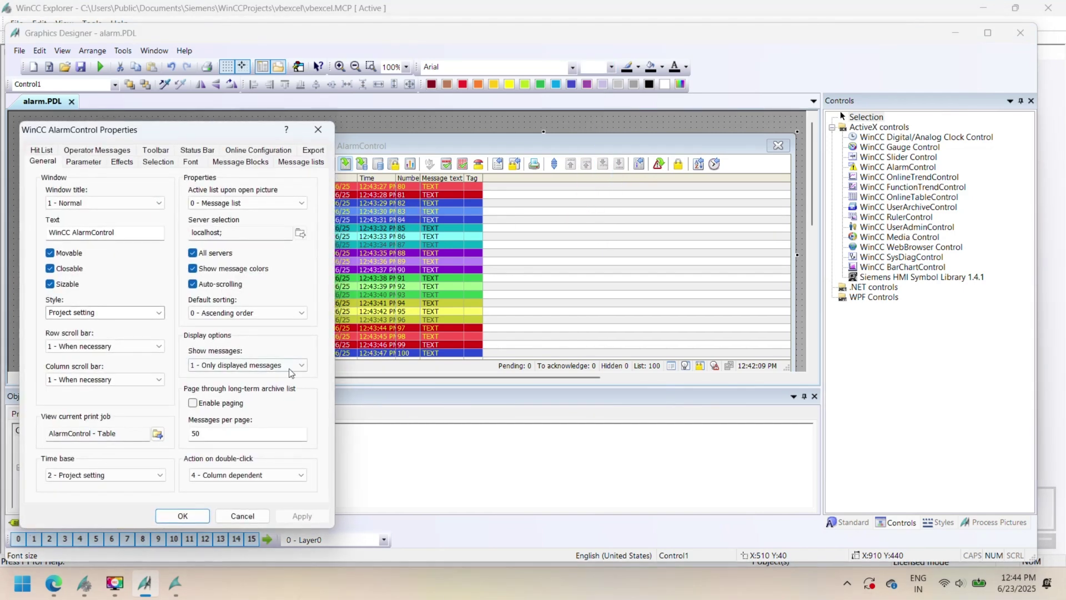
pyautogui.click(193, 164)
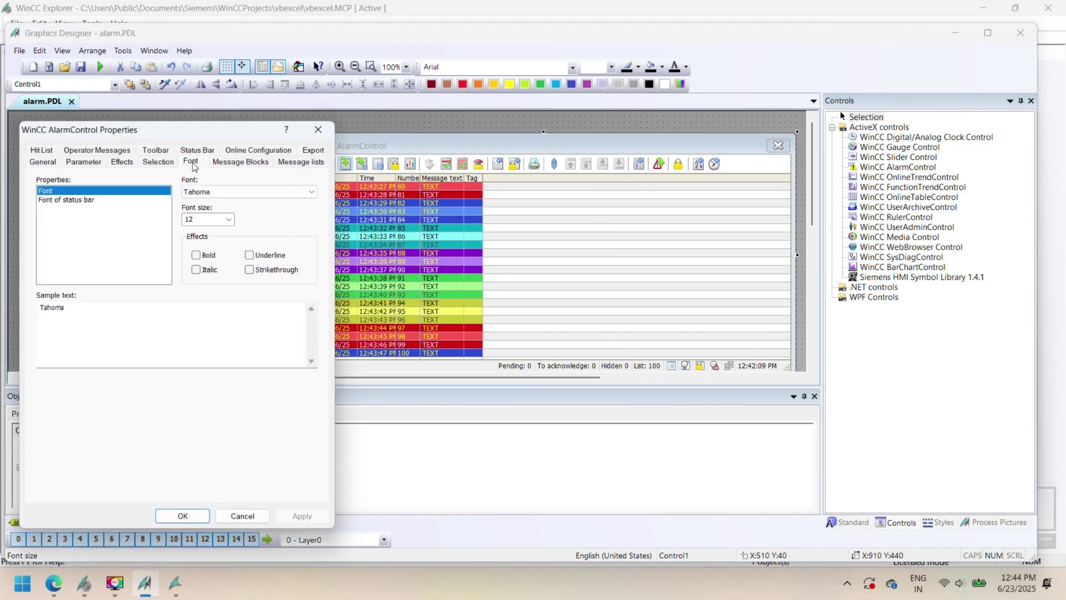
# Set table font size 26 and status-bar font size 22, and confirm.
pyautogui.click(229, 220)
pyautogui.click(197, 315)
pyautogui.click(228, 219)
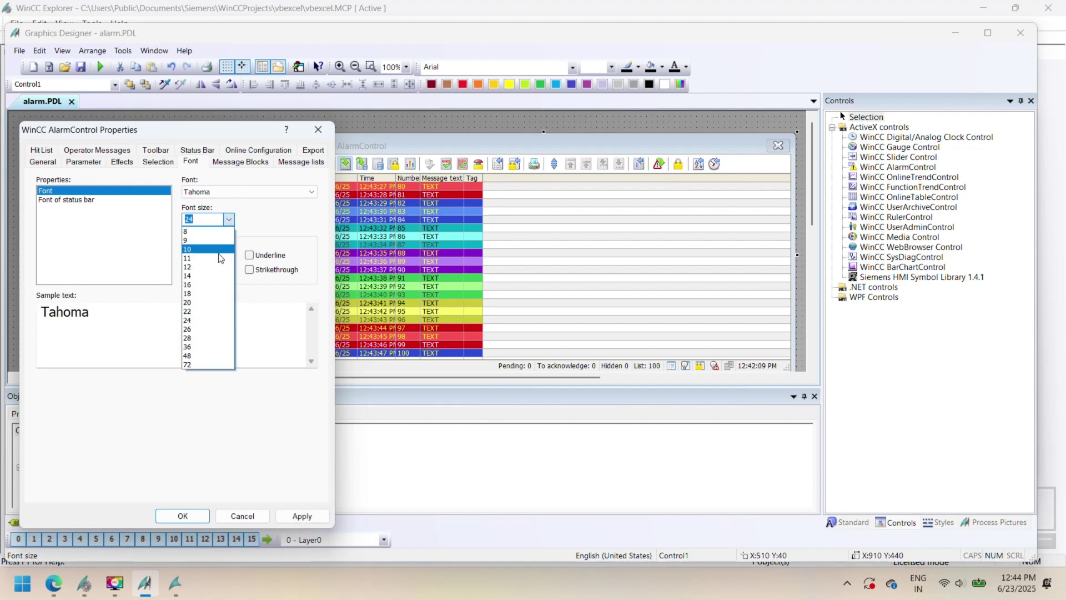
pyautogui.click(196, 324)
pyautogui.click(80, 201)
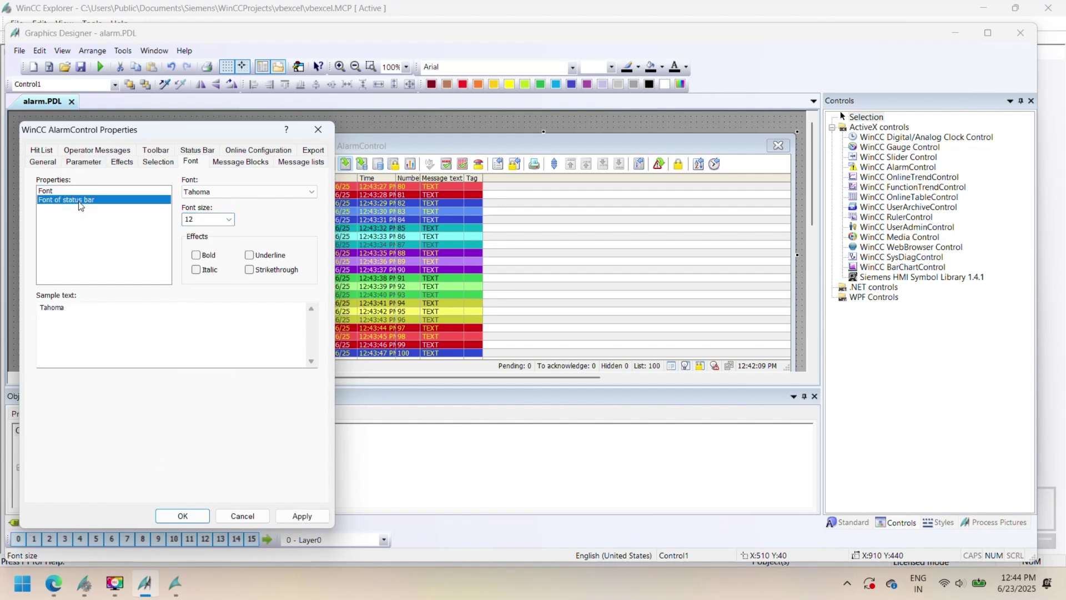
pyautogui.click(229, 219)
pyautogui.click(196, 304)
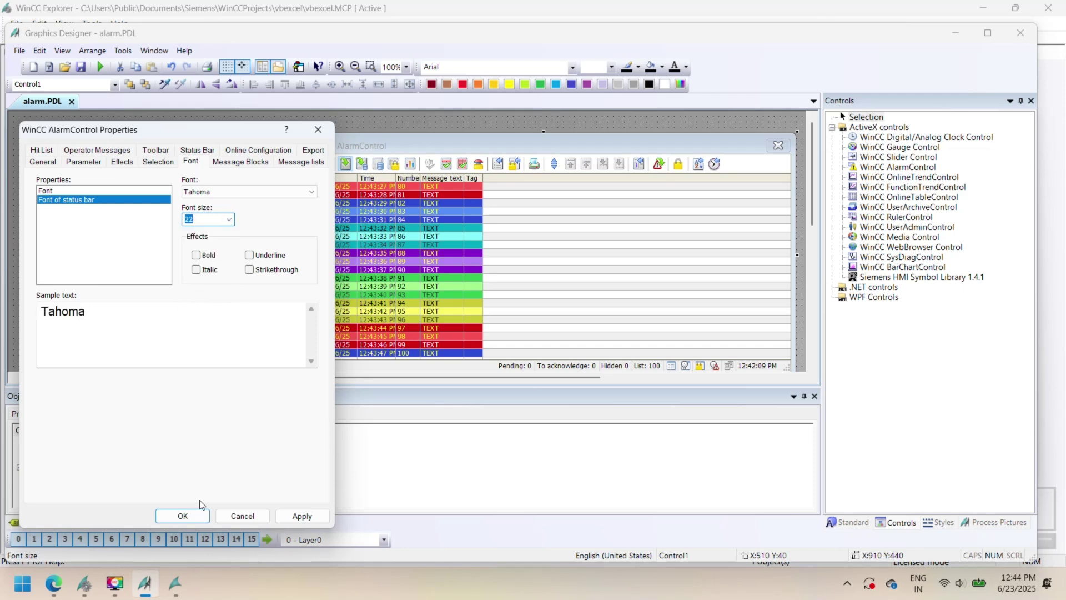
pyautogui.click(182, 515)
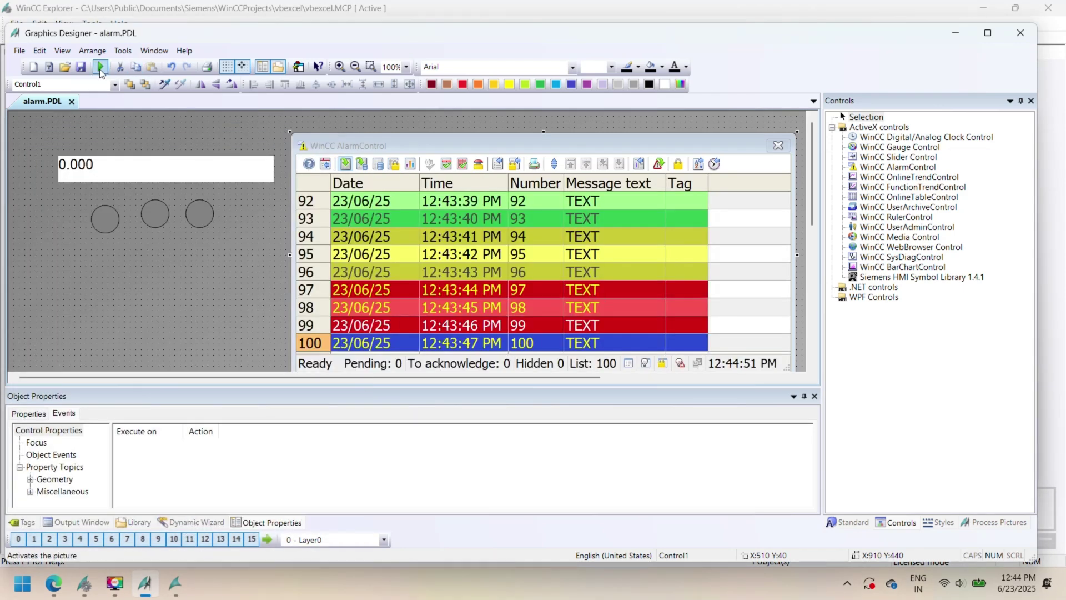
# Save and activate the picture, then enlarge the runtime window to show the alarm table.
pyautogui.click(99, 67)
pyautogui.press('Return')
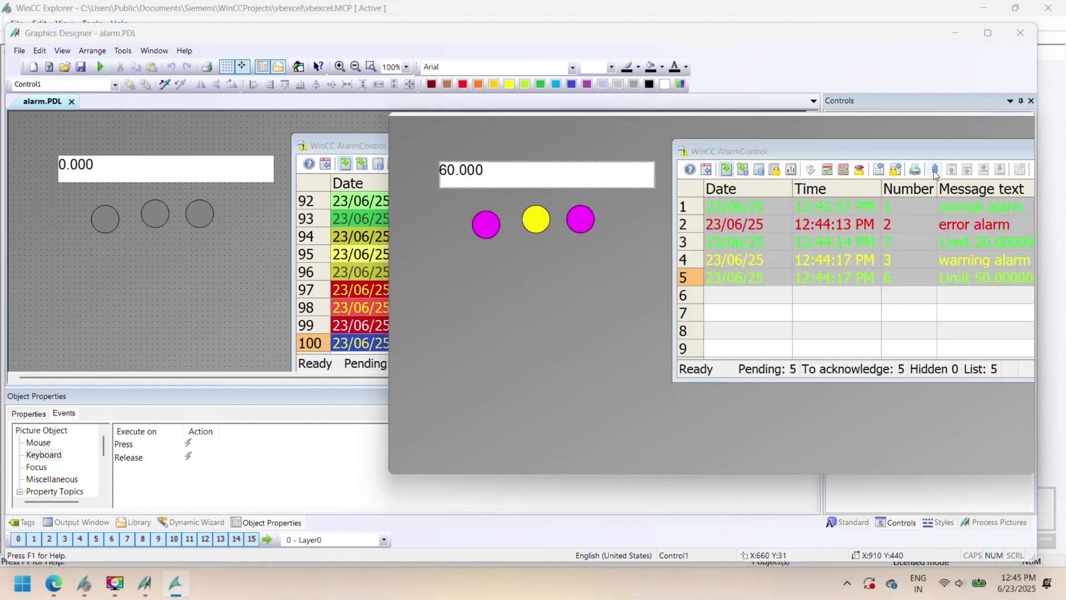
pyautogui.moveTo(540, 116); pyautogui.dragTo(188, 120)
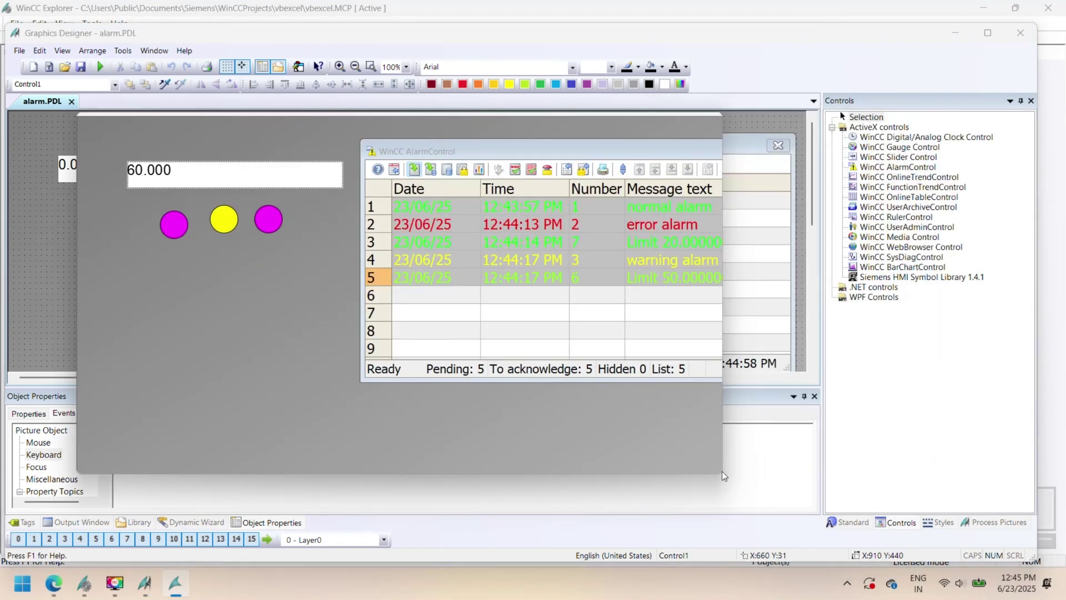
pyautogui.moveTo(723, 471); pyautogui.dragTo(1044, 469)
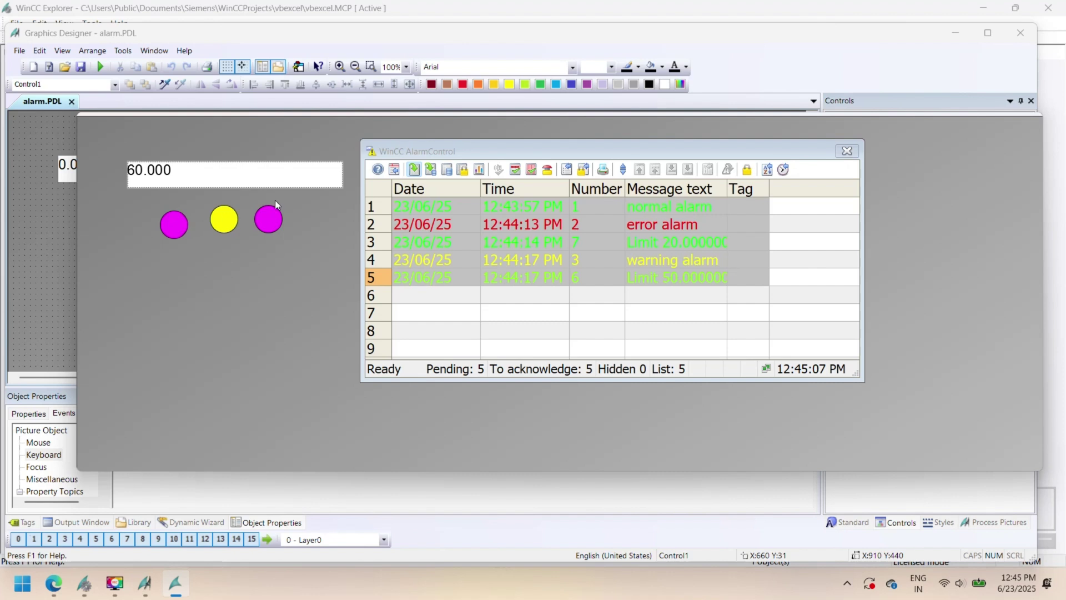
# Set the tag value to 100 to raise the error alarm.
pyautogui.click(141, 168)
pyautogui.write('1')
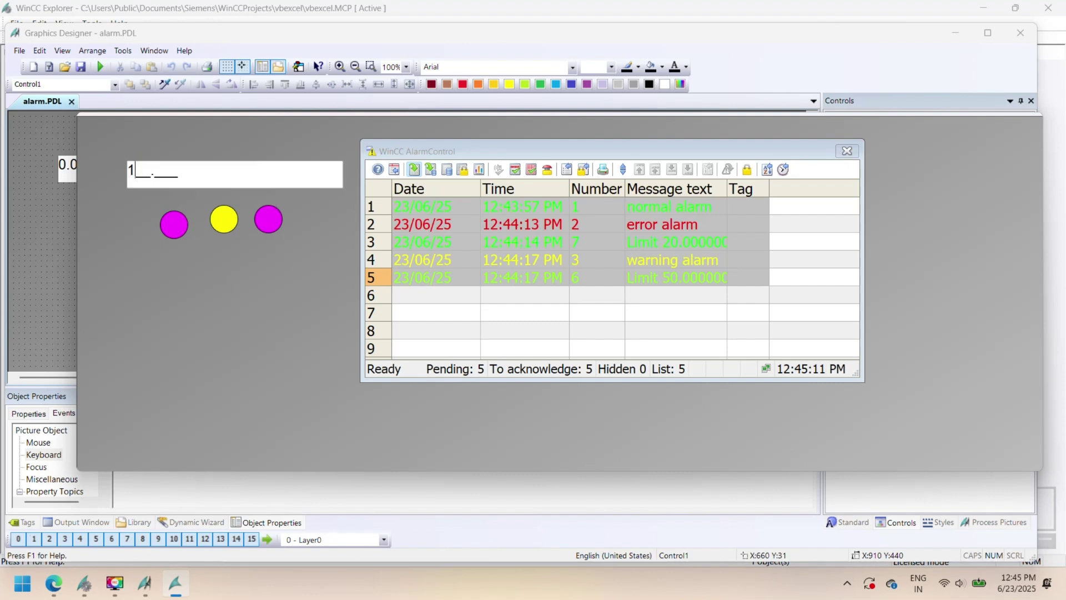
pyautogui.write('0')
pyautogui.press('Return')
pyautogui.click(148, 172)
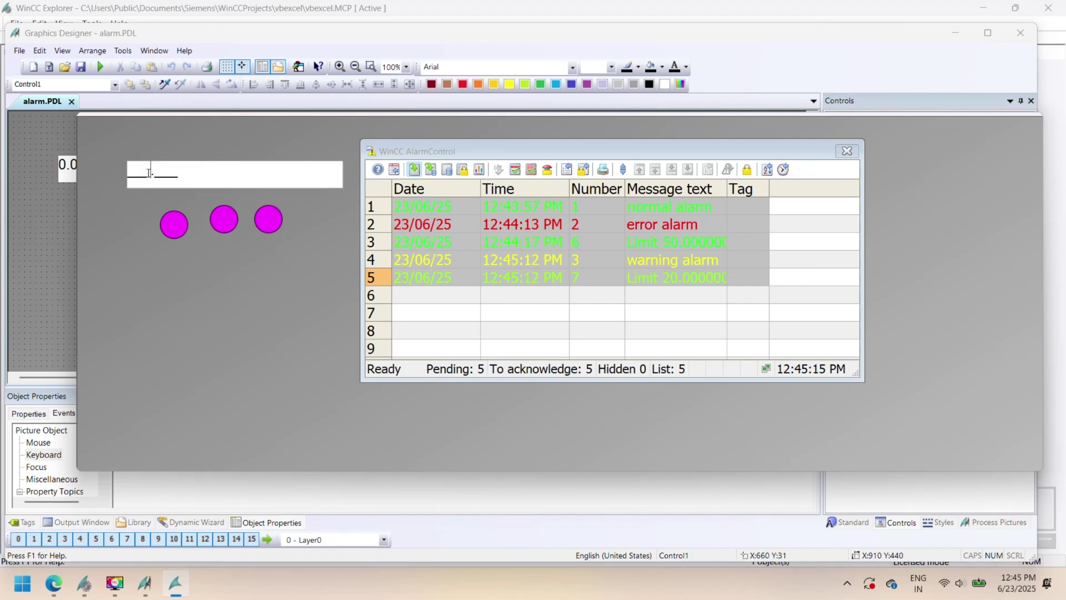
pyautogui.press('Left')
pyautogui.write('100')
pyautogui.press('Return')
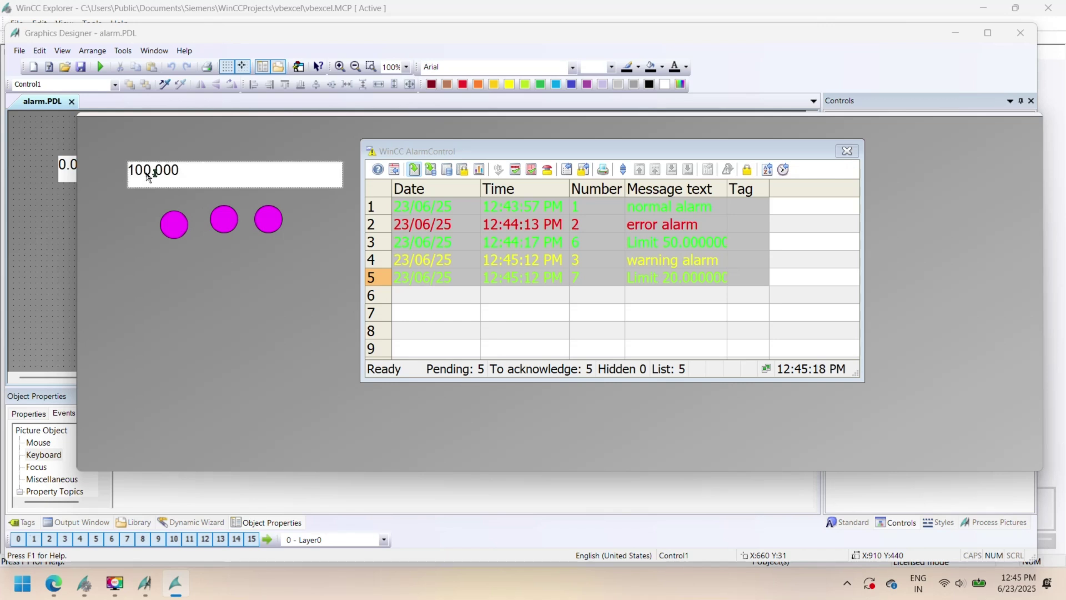
# Acknowledge all pending alarms and widen the Message text column.
pyautogui.click(478, 291)
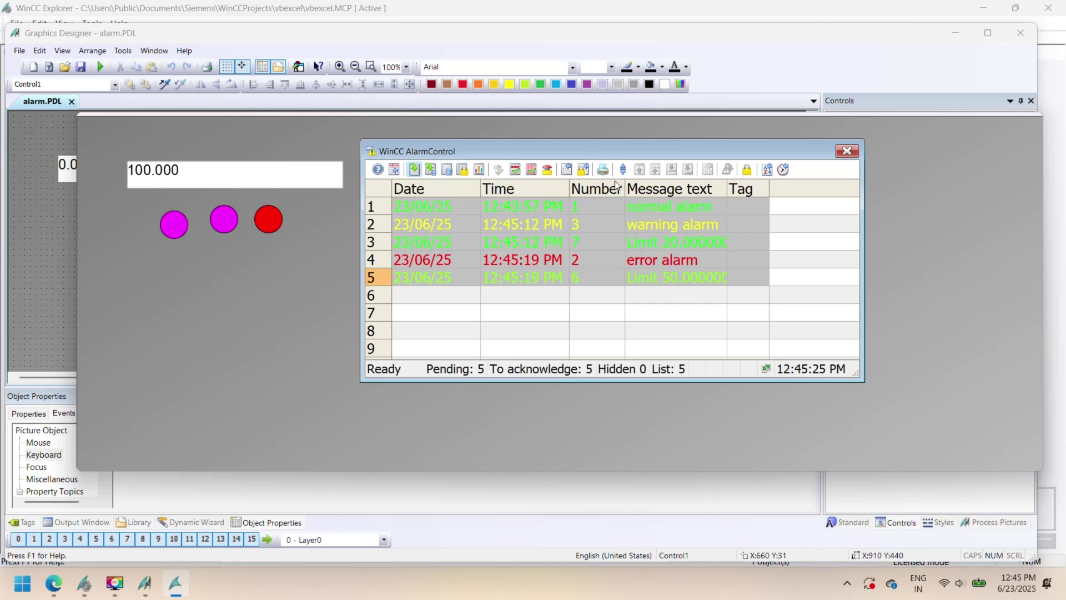
pyautogui.click(515, 171)
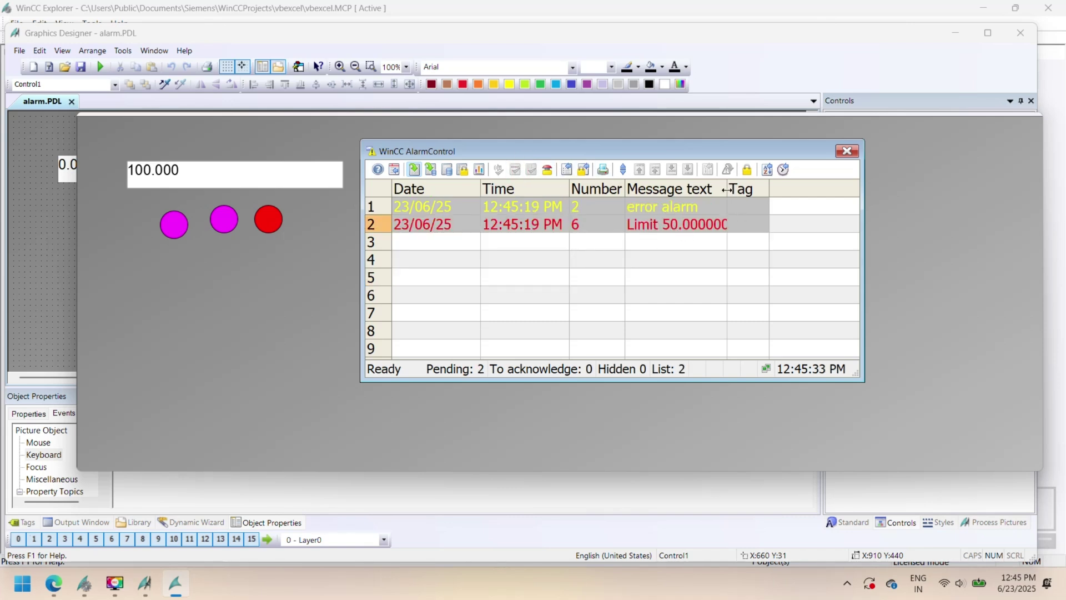
pyautogui.moveTo(724, 189); pyautogui.dragTo(849, 190)
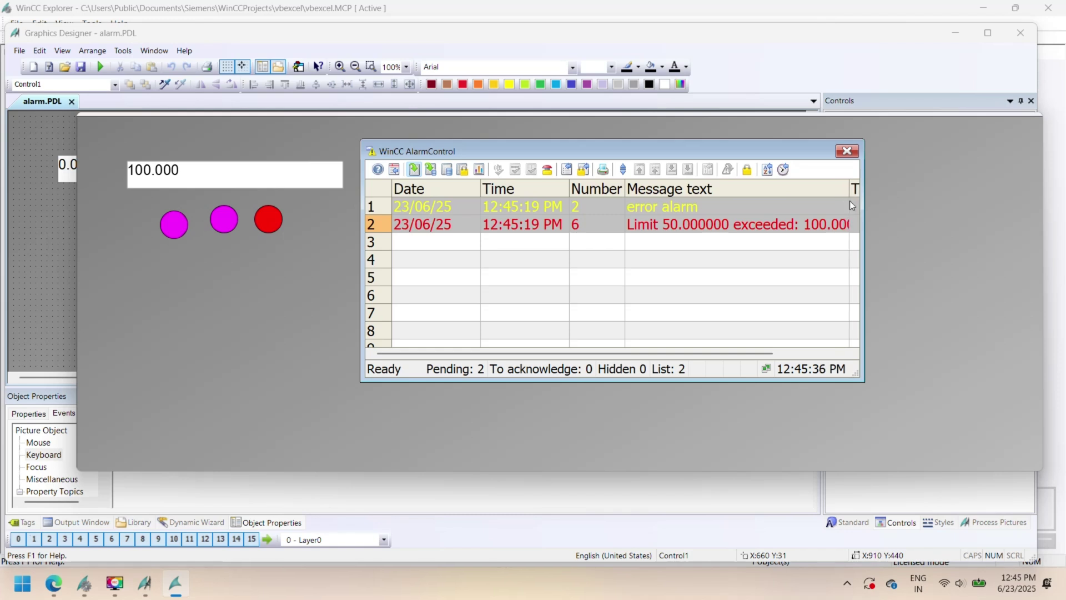